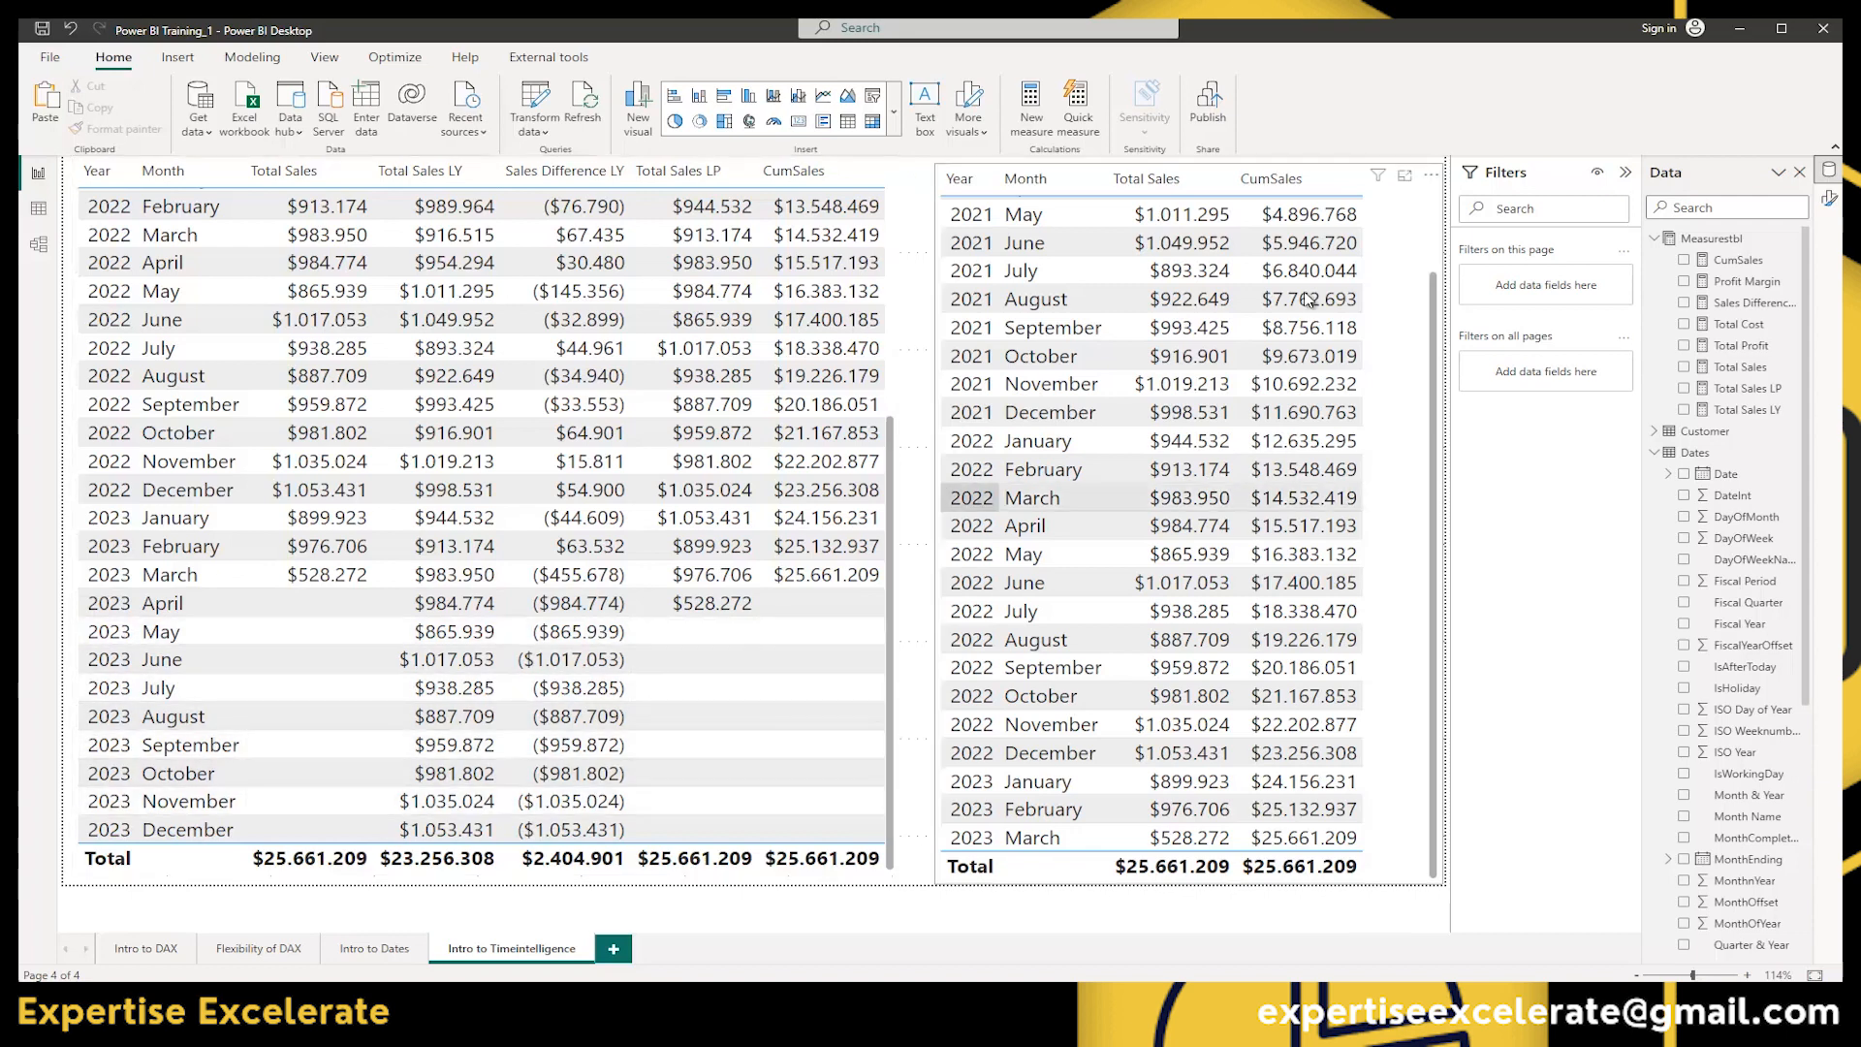
Review the formulas of the CumSales and Total Sales LY measures
click(1736, 260)
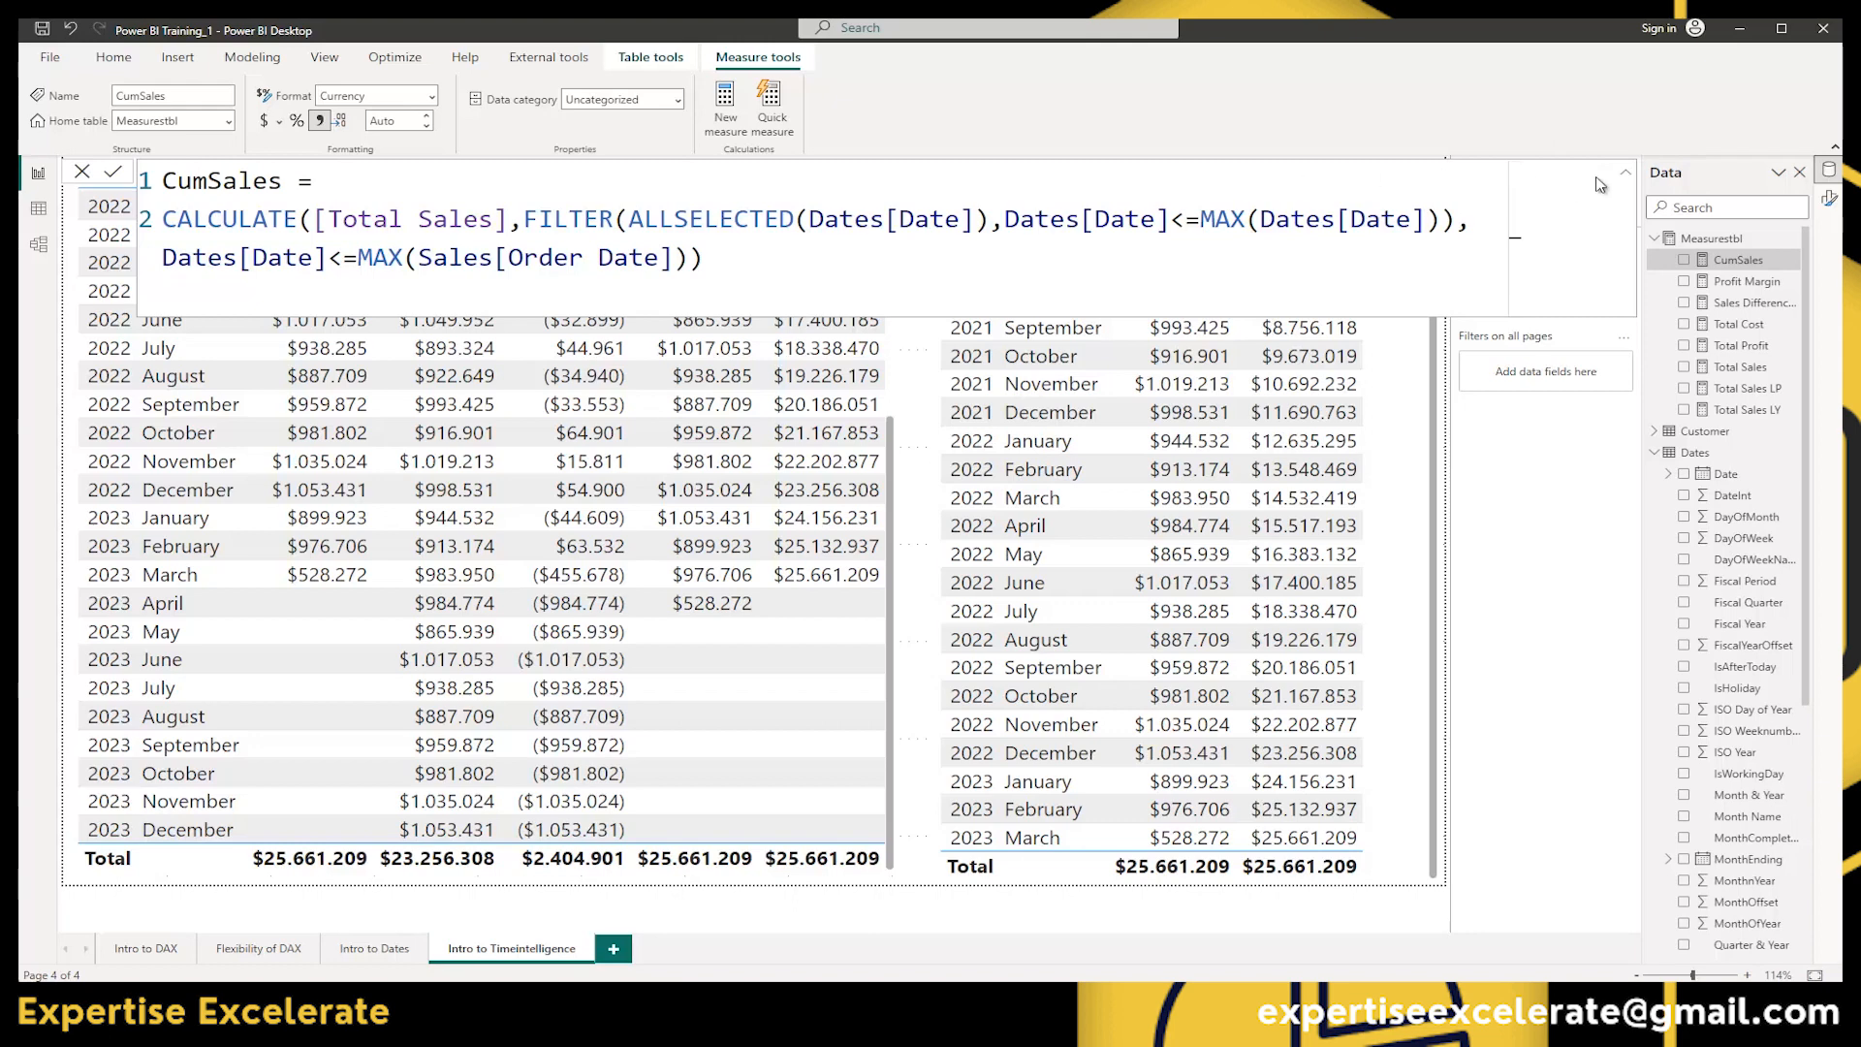
click(1626, 179)
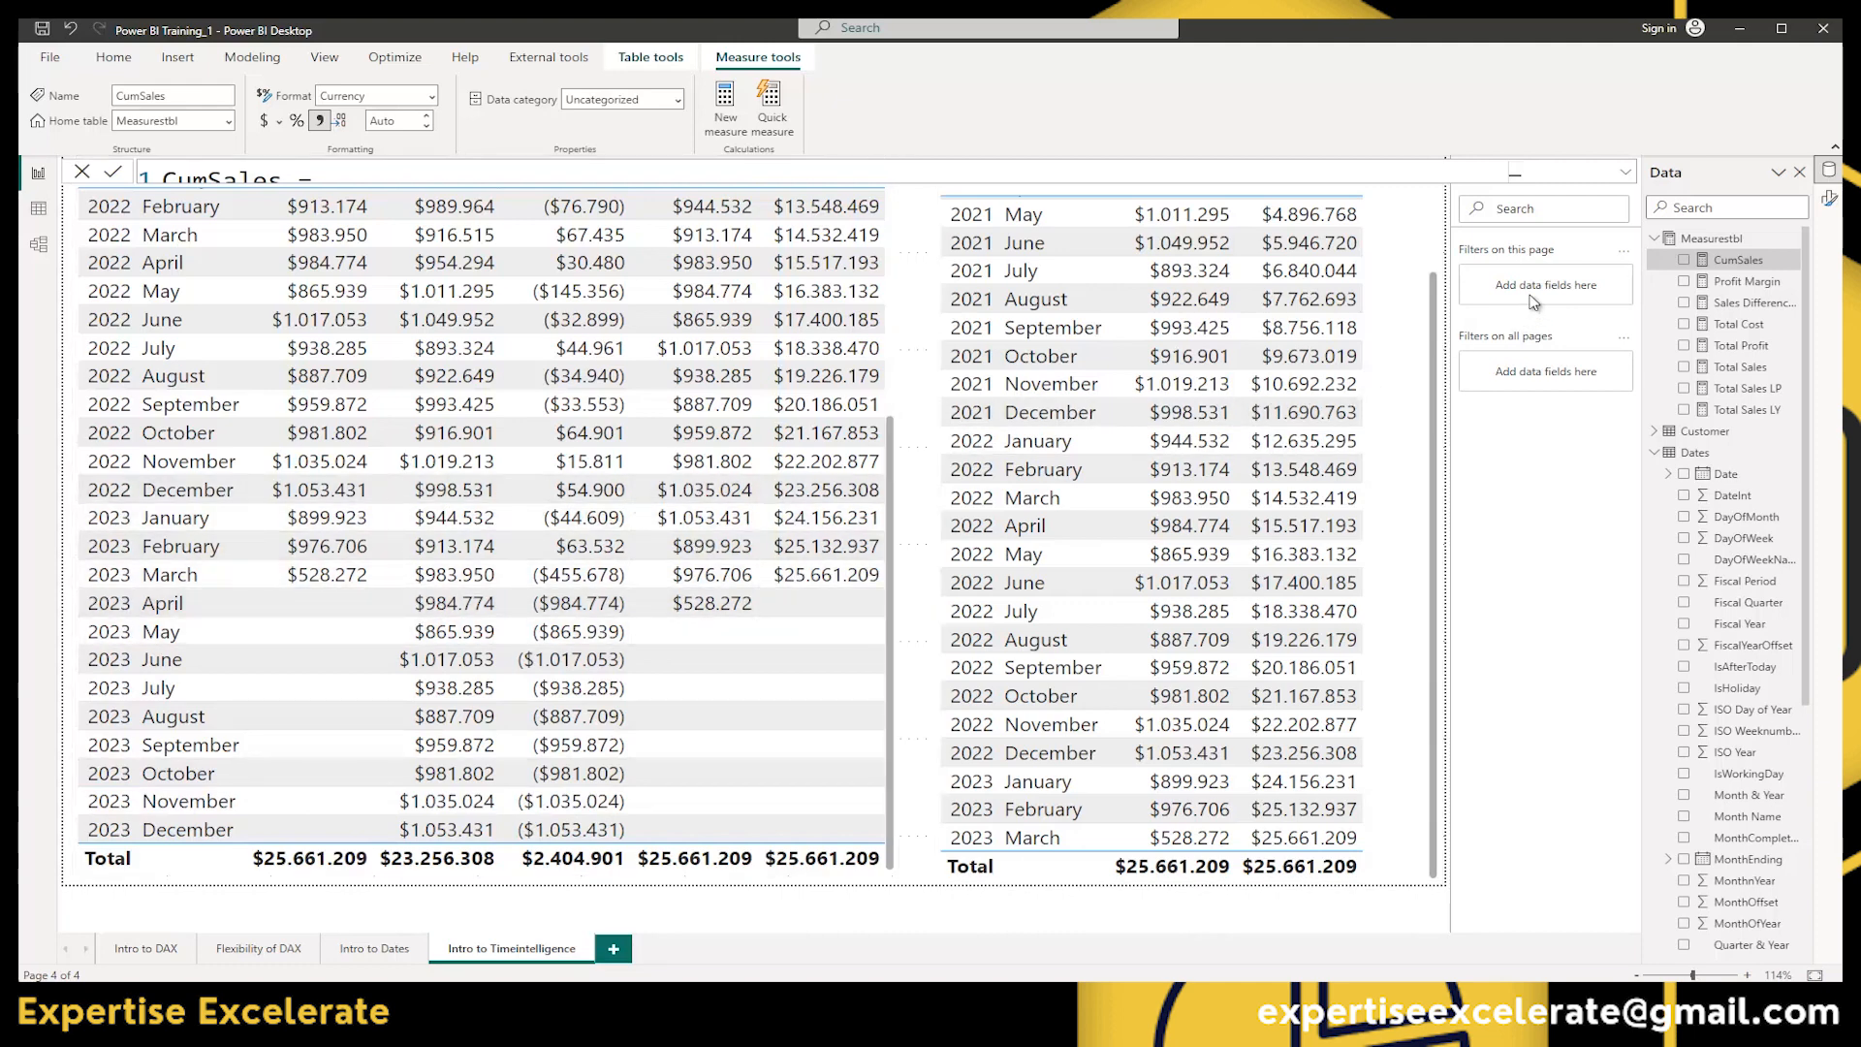
click(1745, 412)
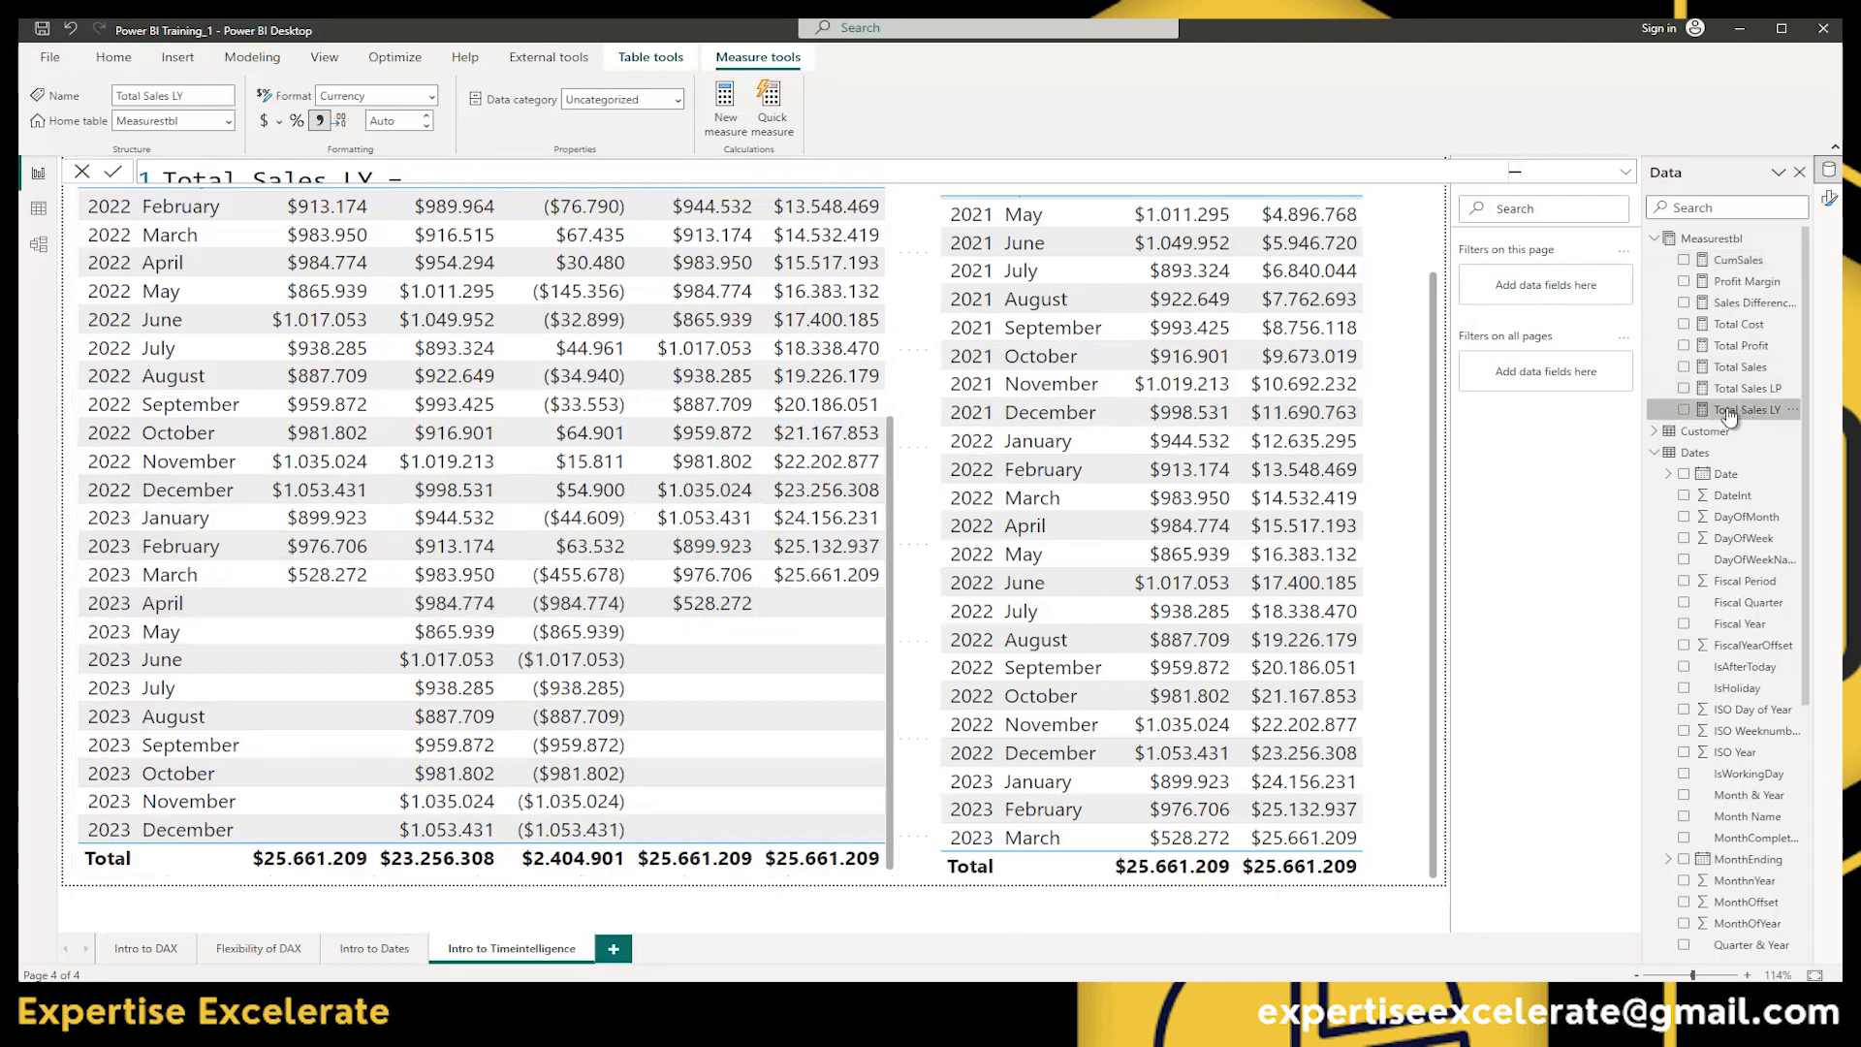
click(1626, 172)
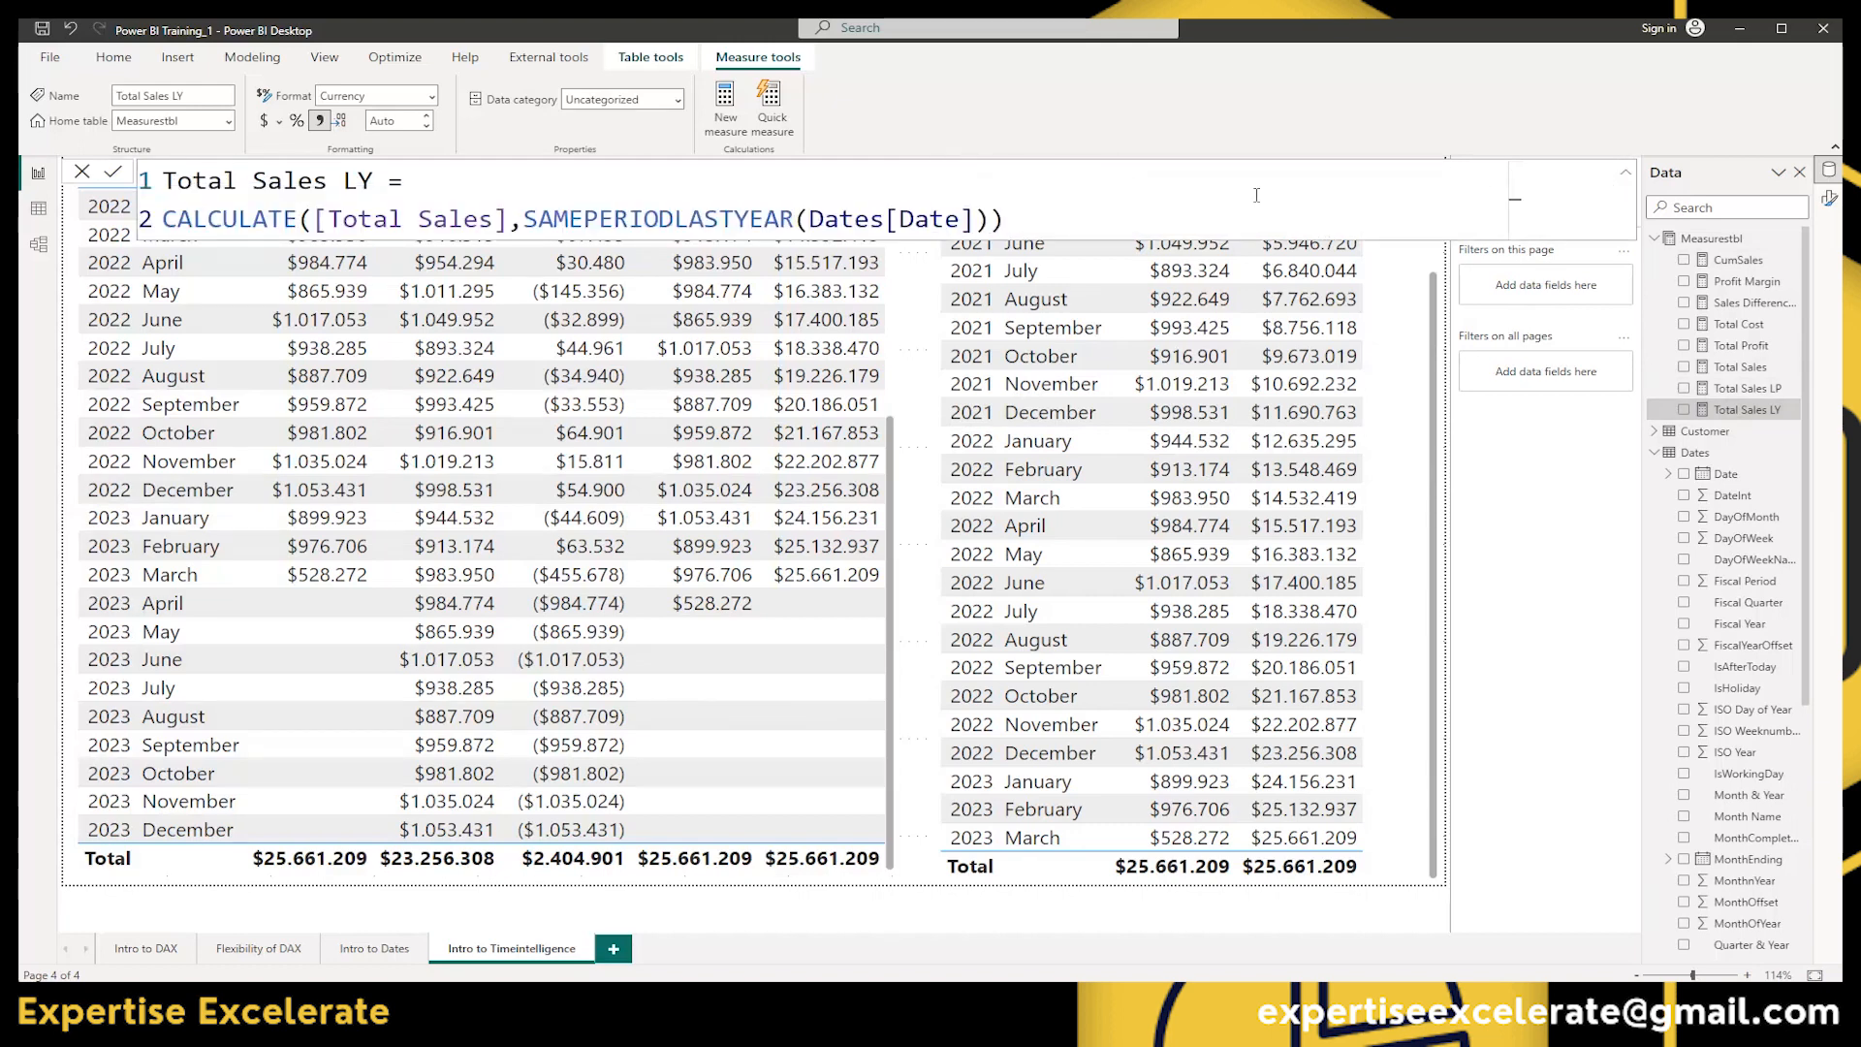
click(1624, 176)
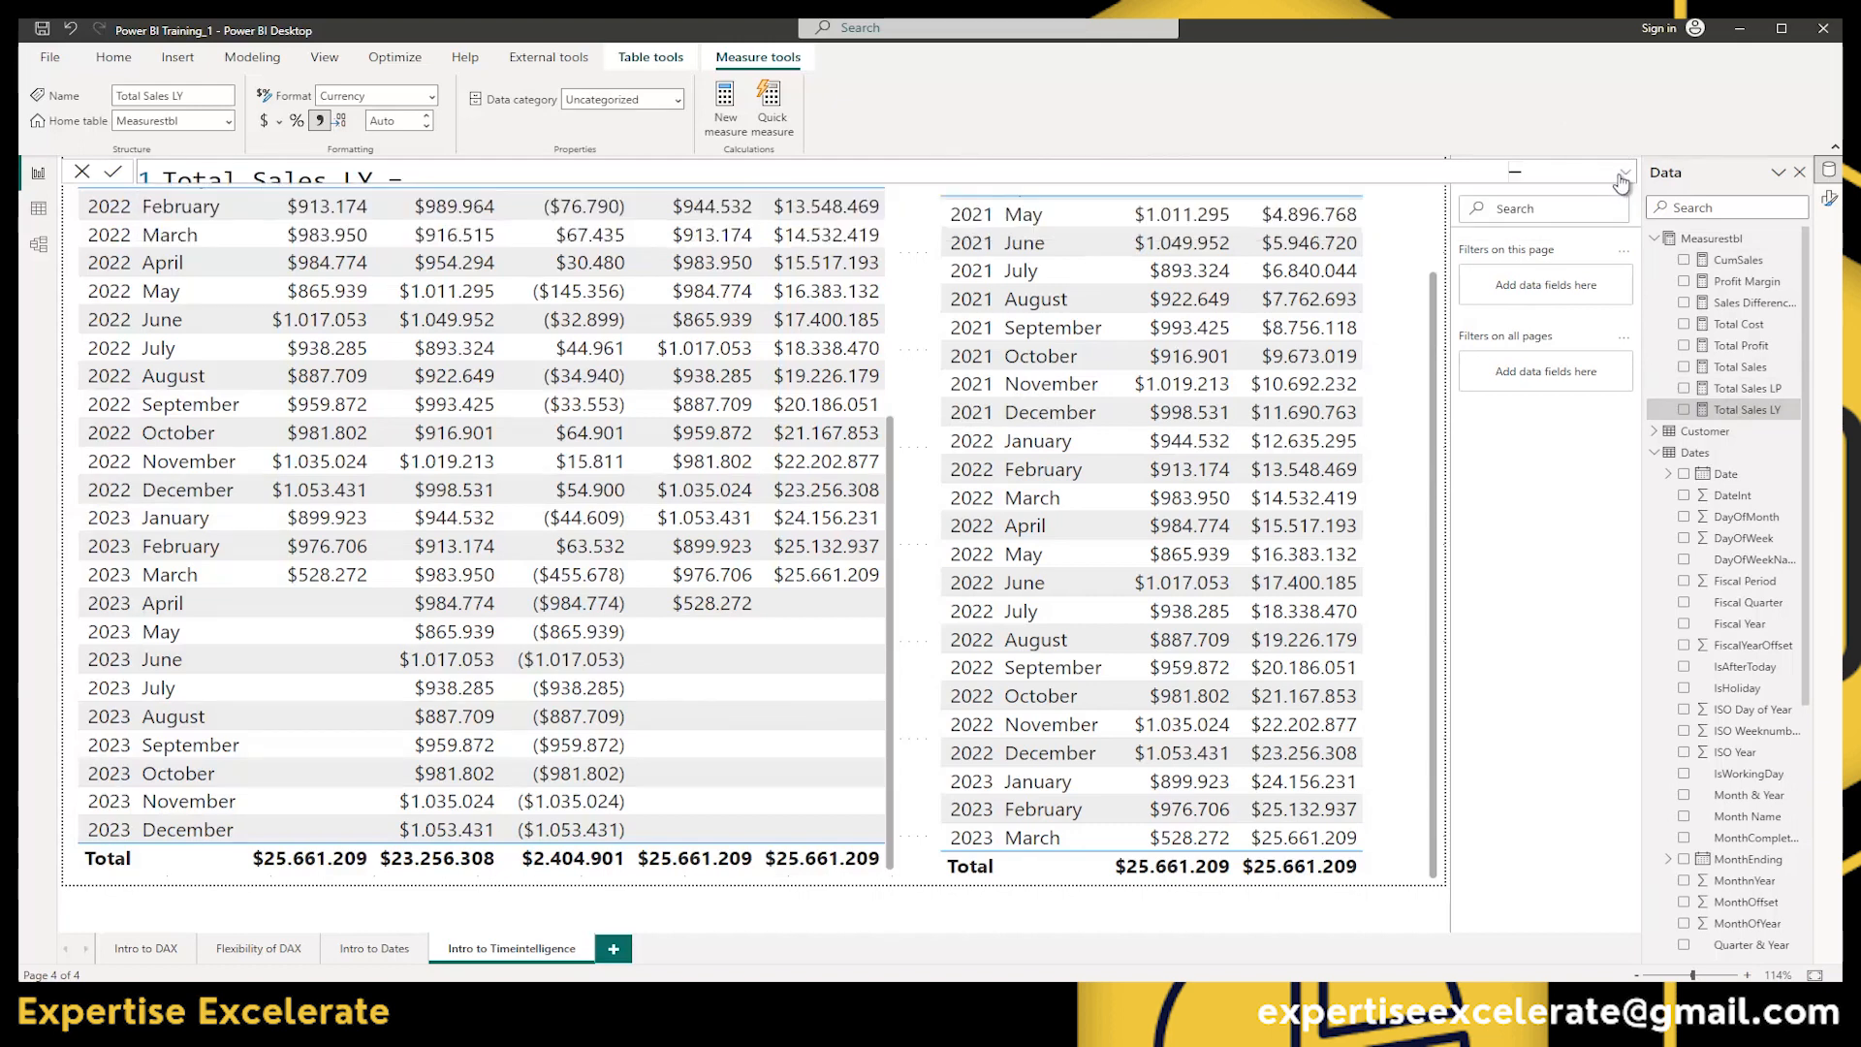
Insert an IF before the CALCULATE line of the Total Sales LY measure, with the test [Total Sales] = BLANK()
click(1625, 175)
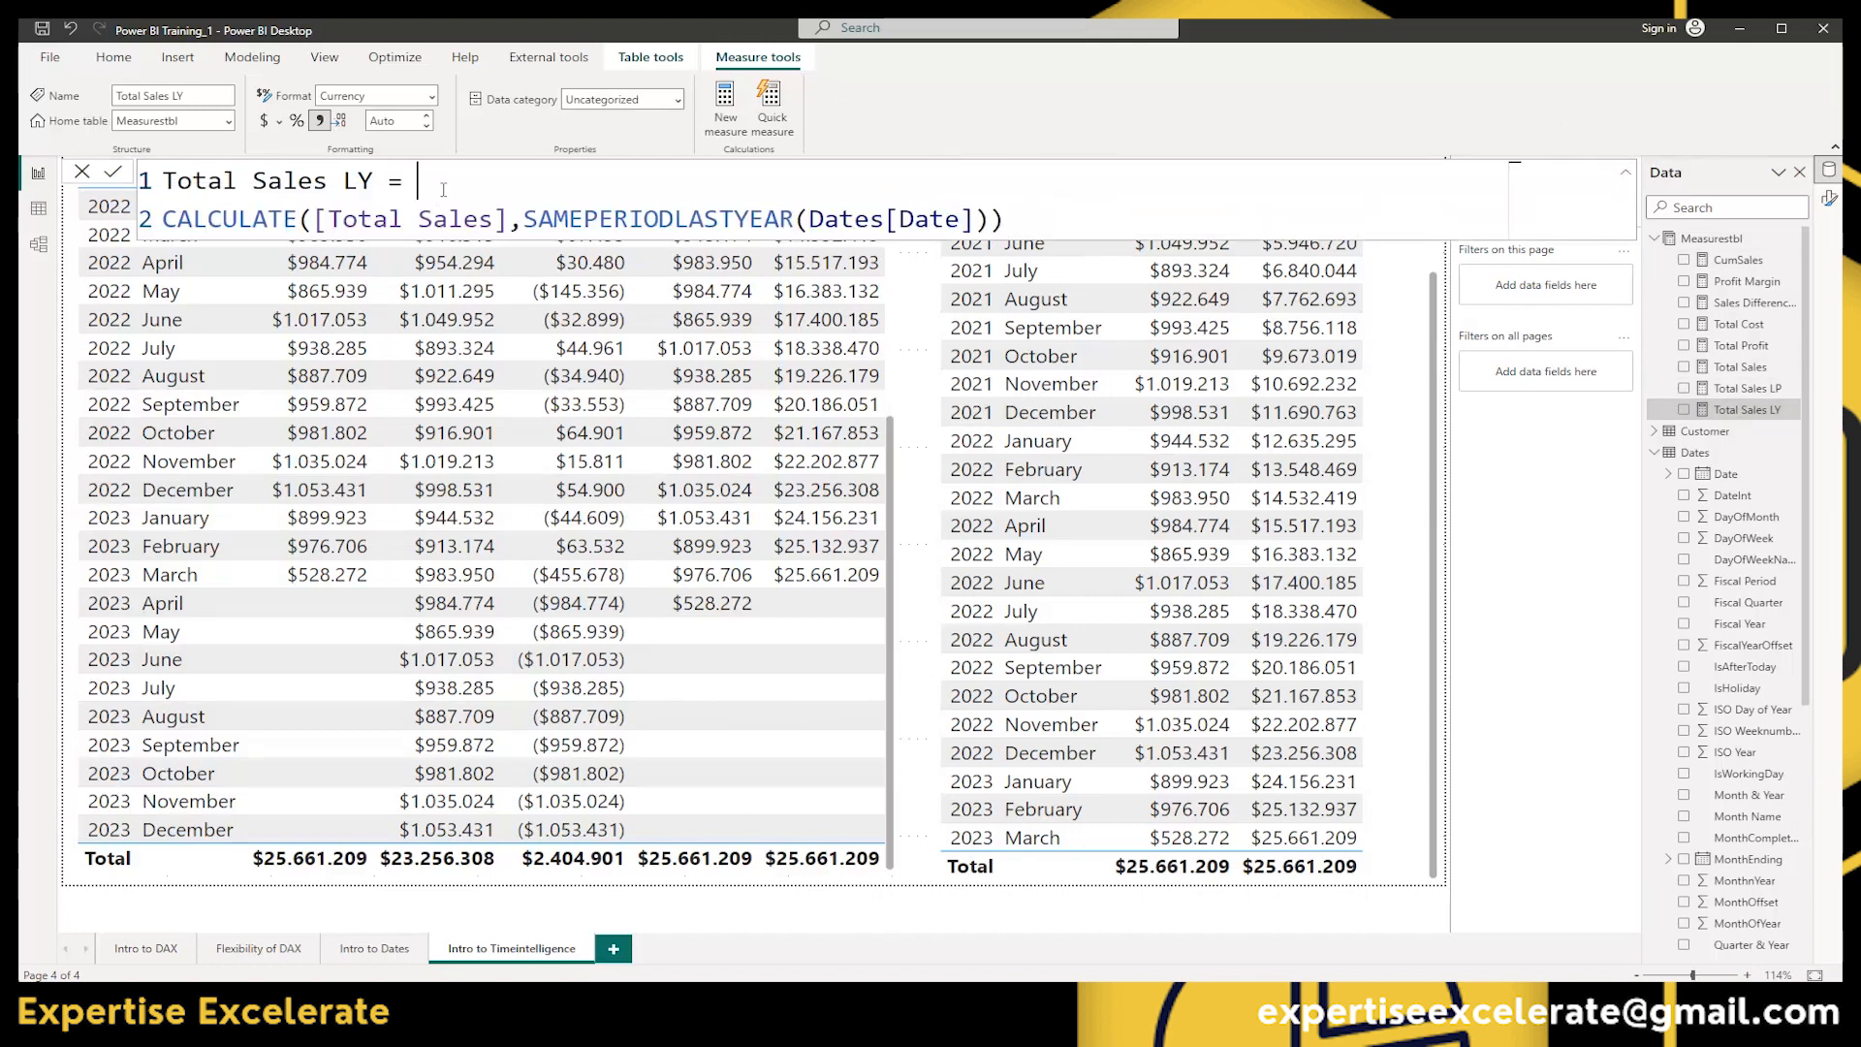
key(shift+Return)
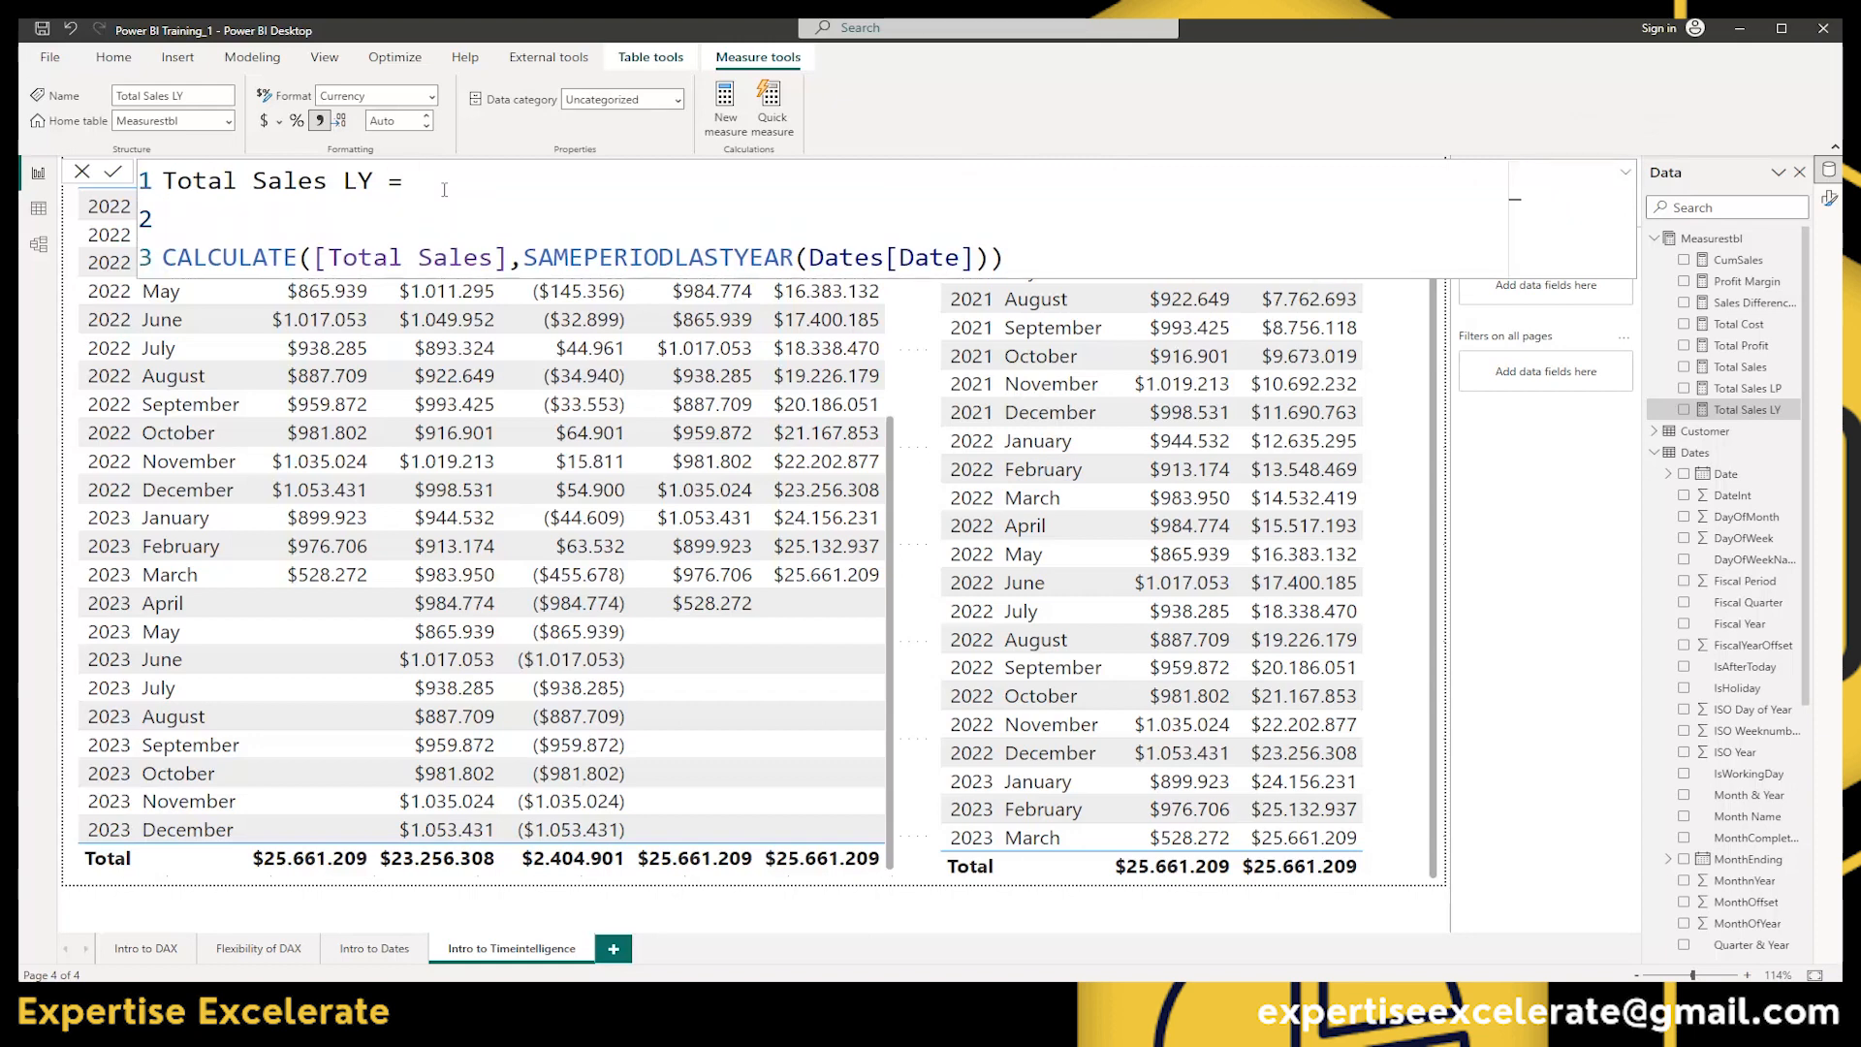
text(IF()
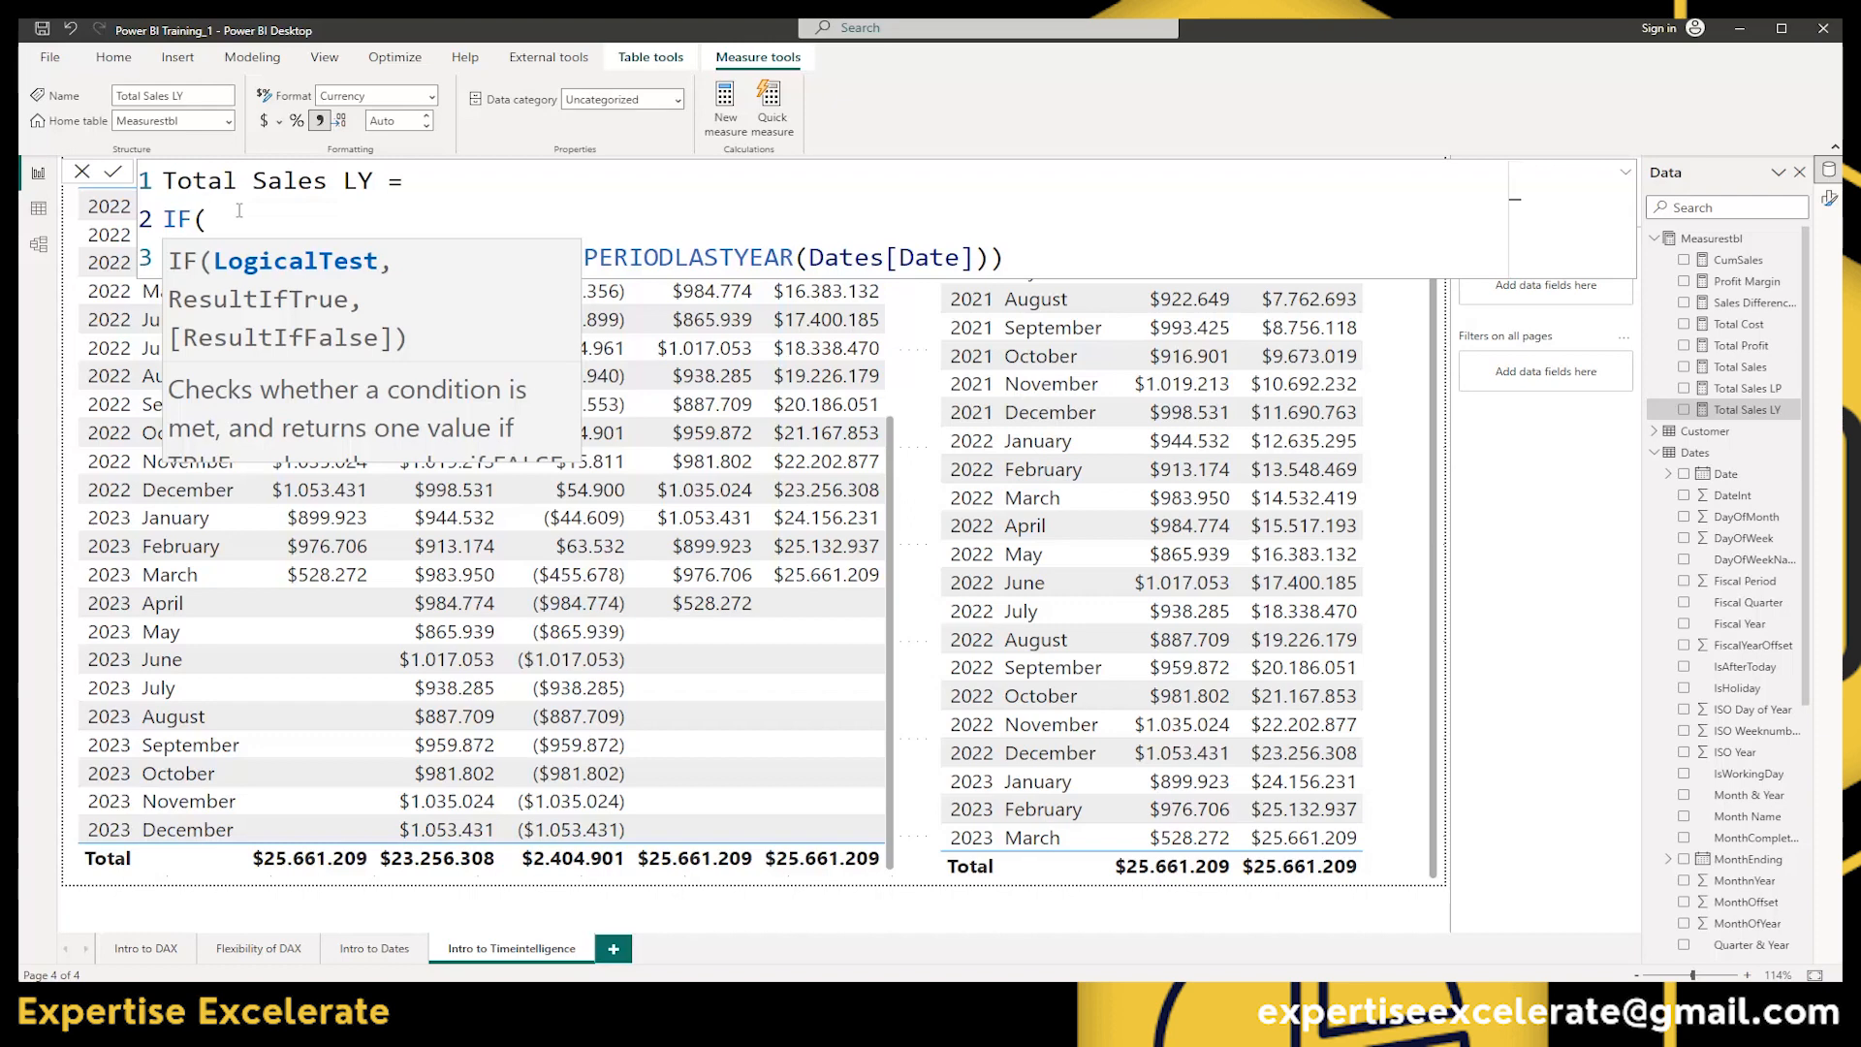
text(Tot)
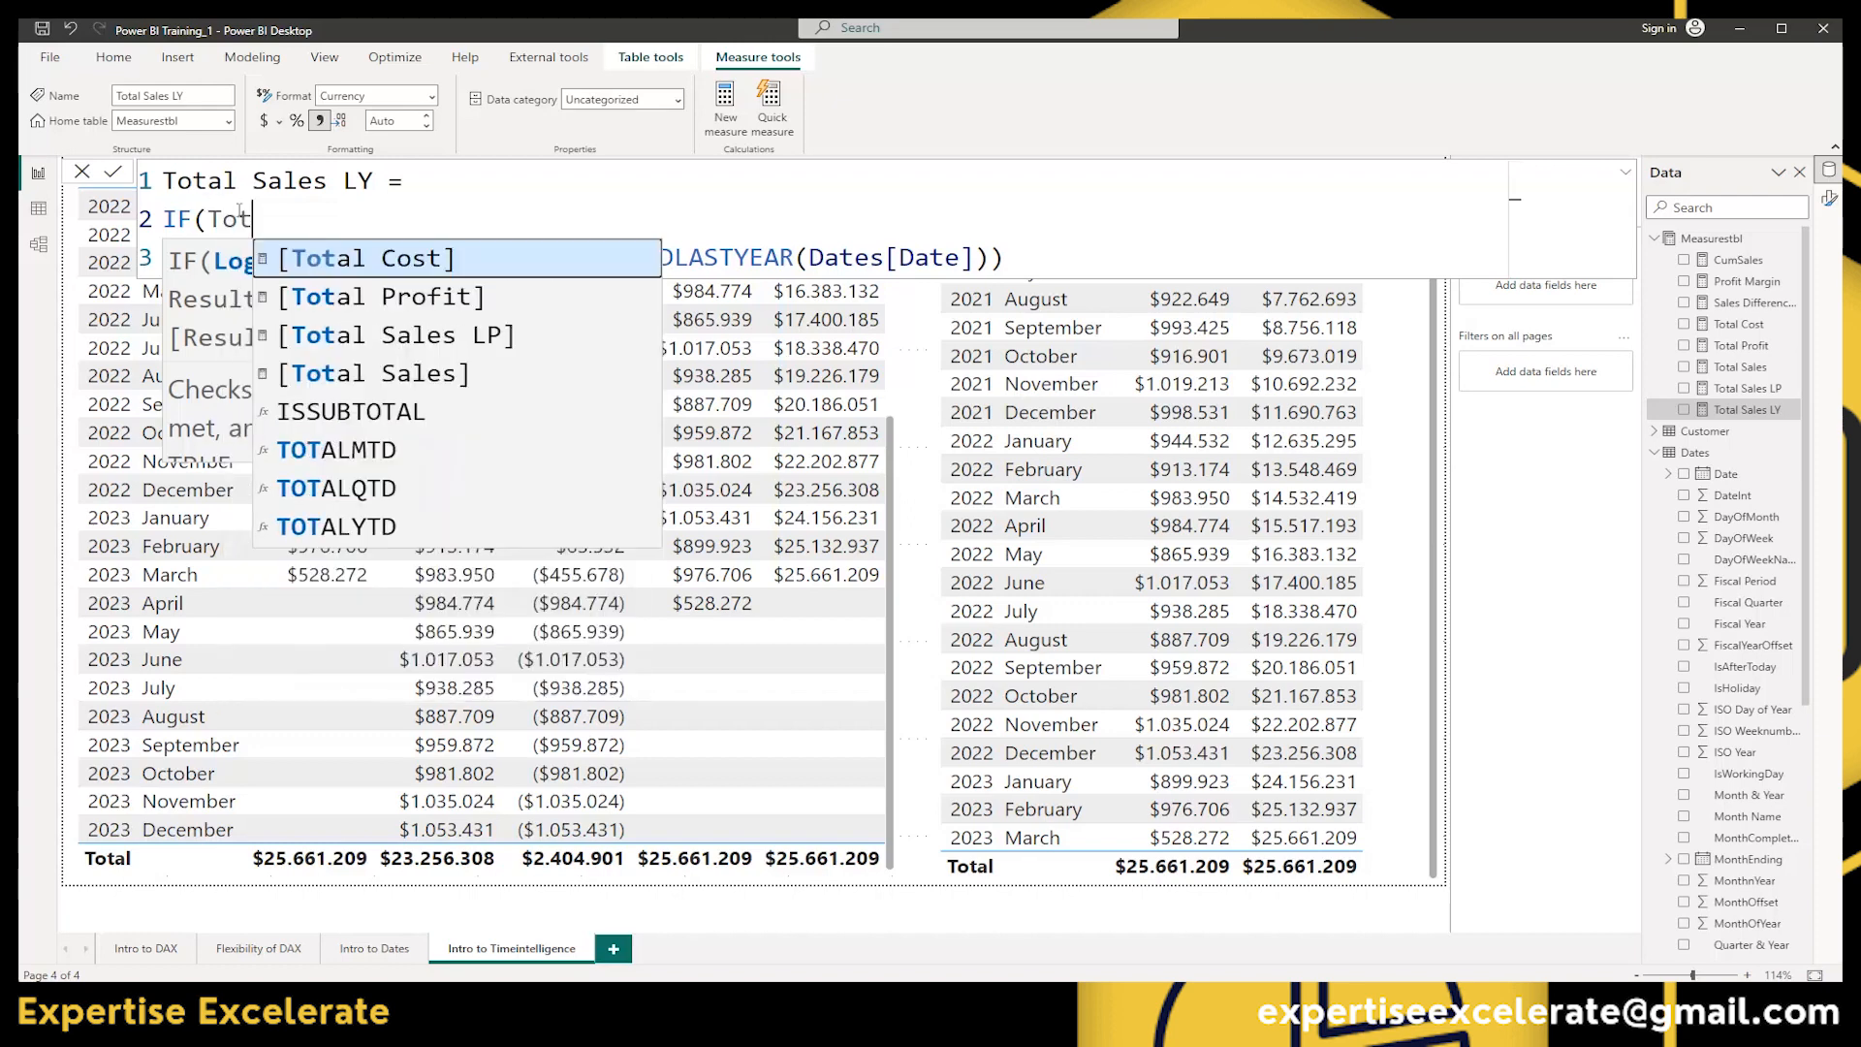
key(Down)
key(Down)
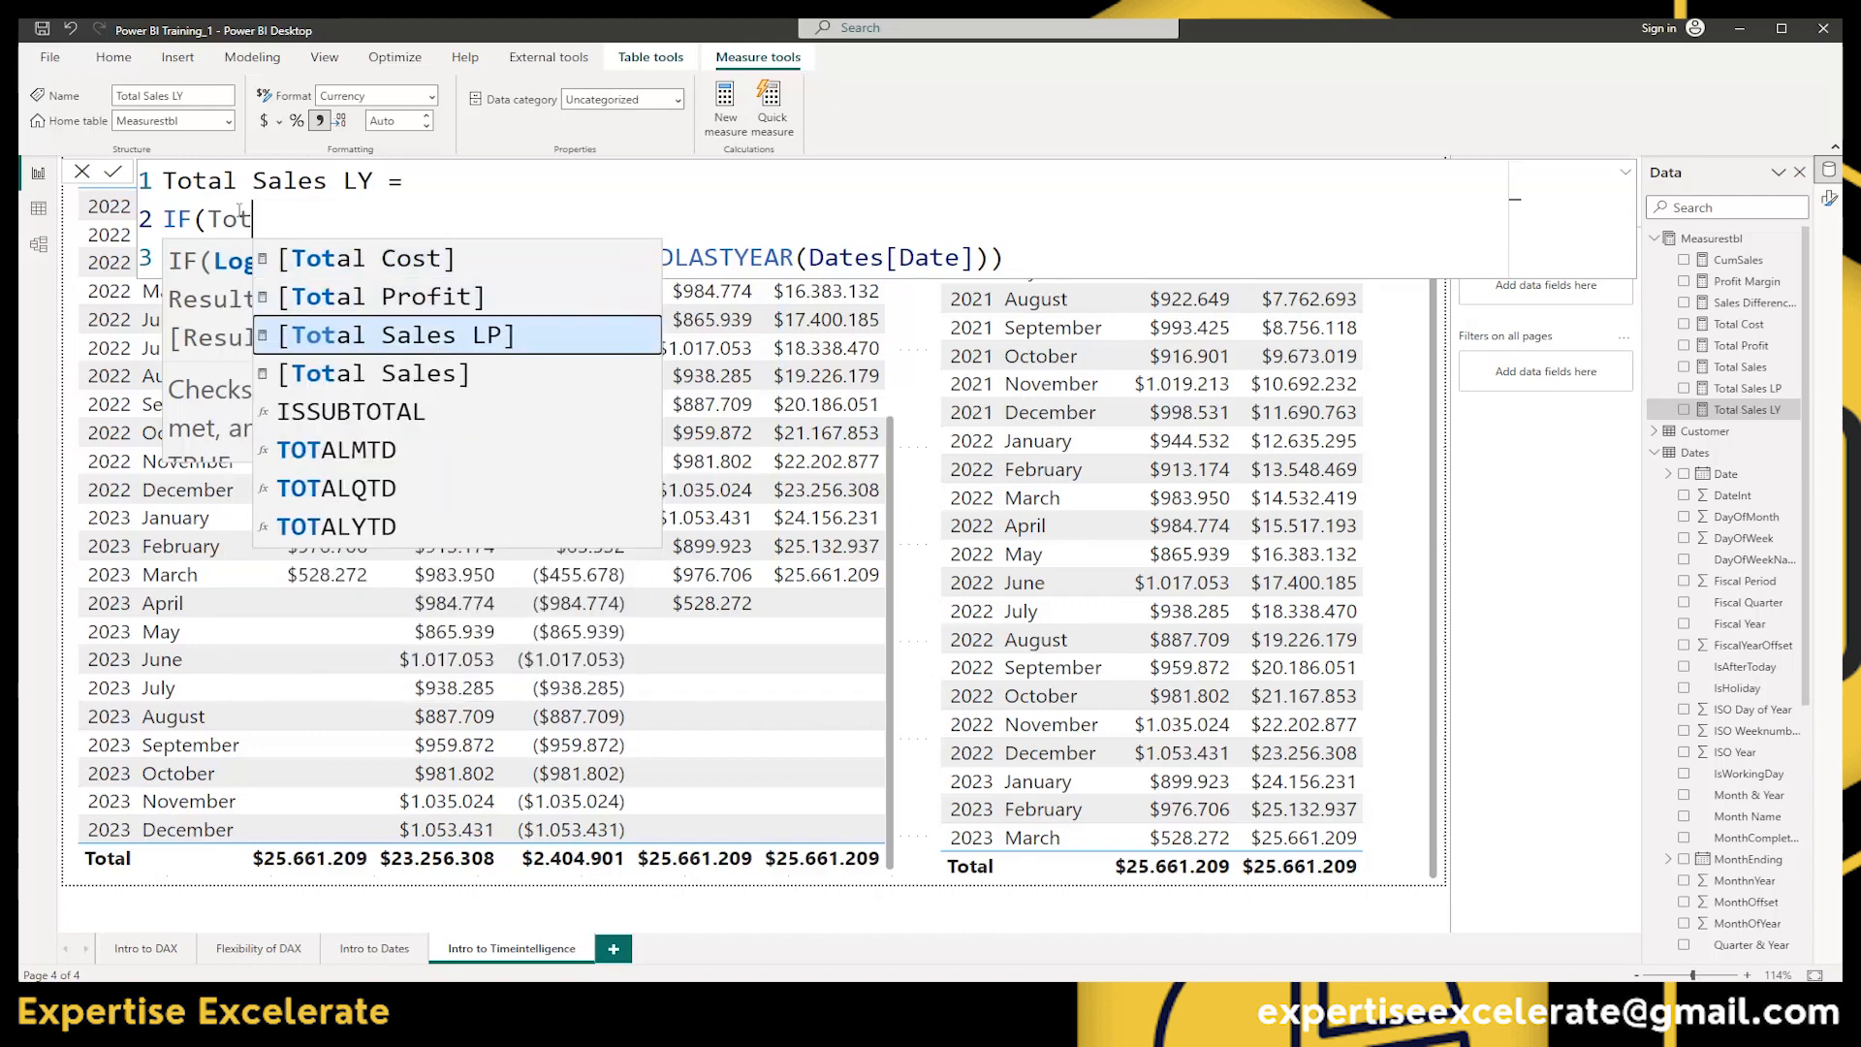
key(Down)
key(Tab)
text(= Bl)
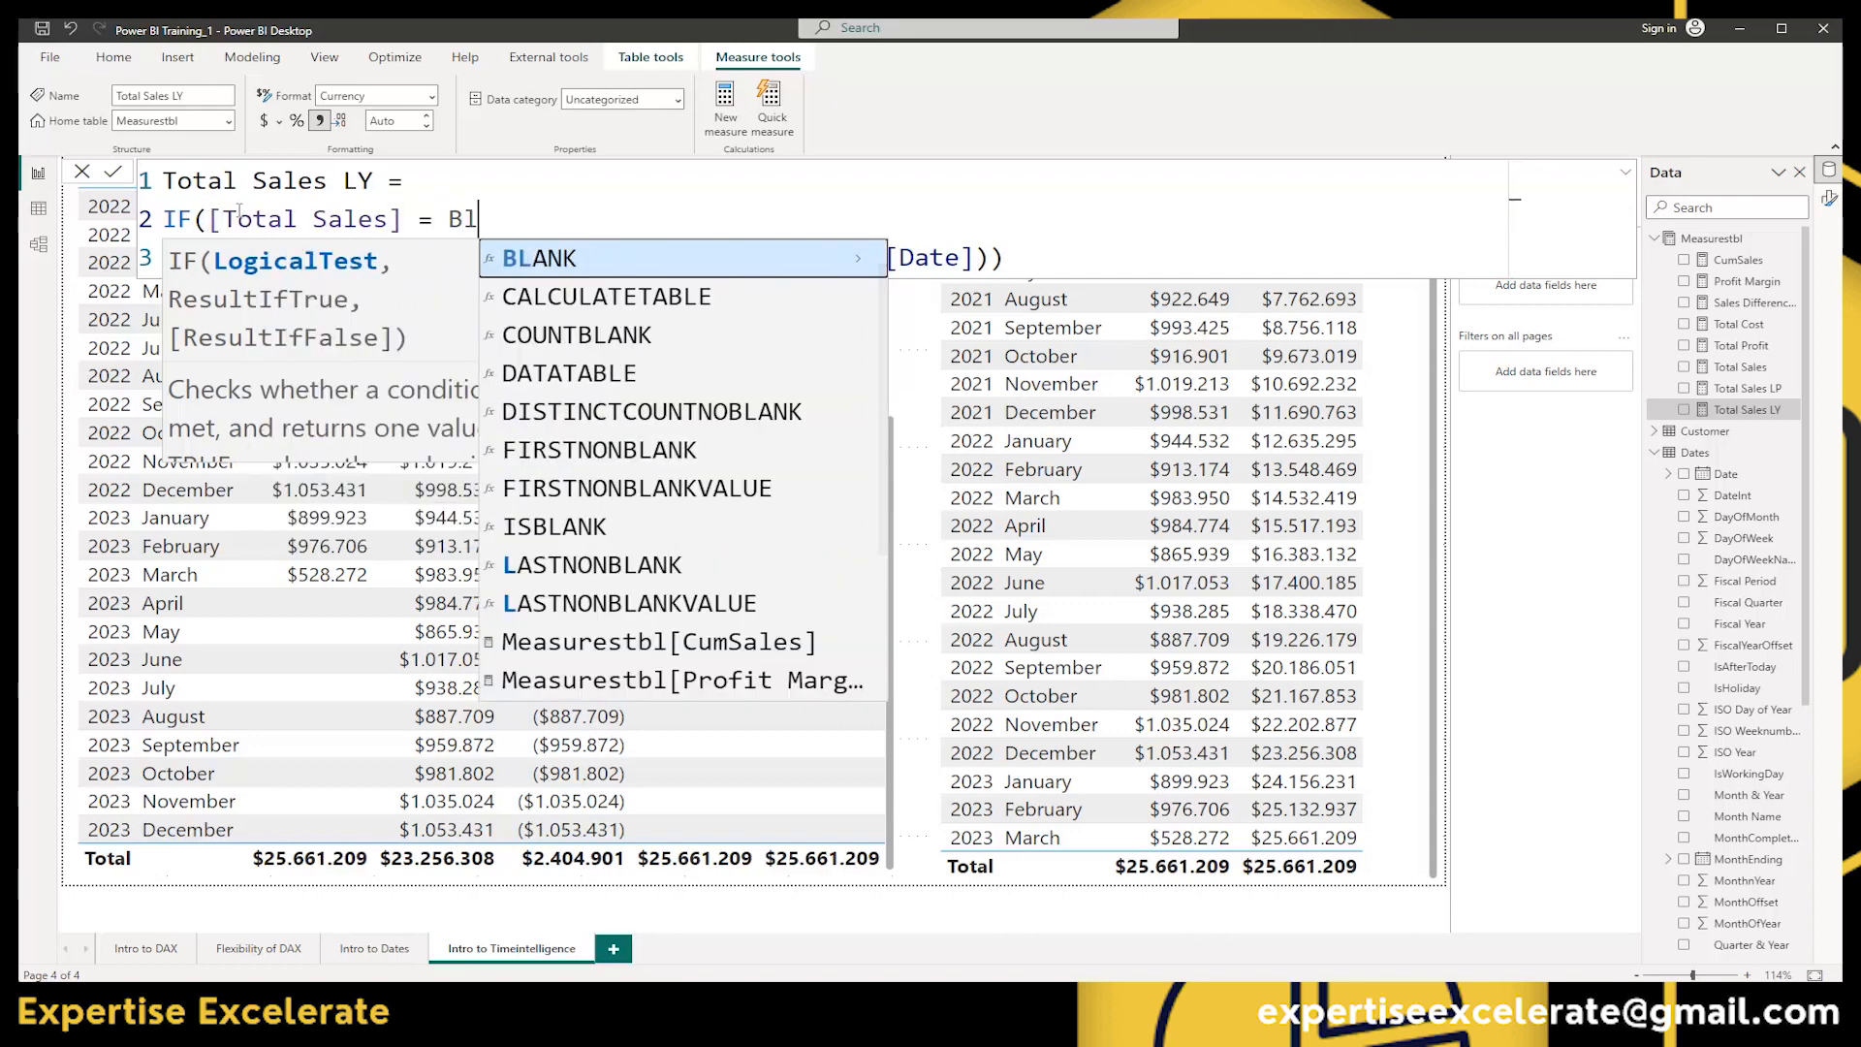
key(Tab)
text())
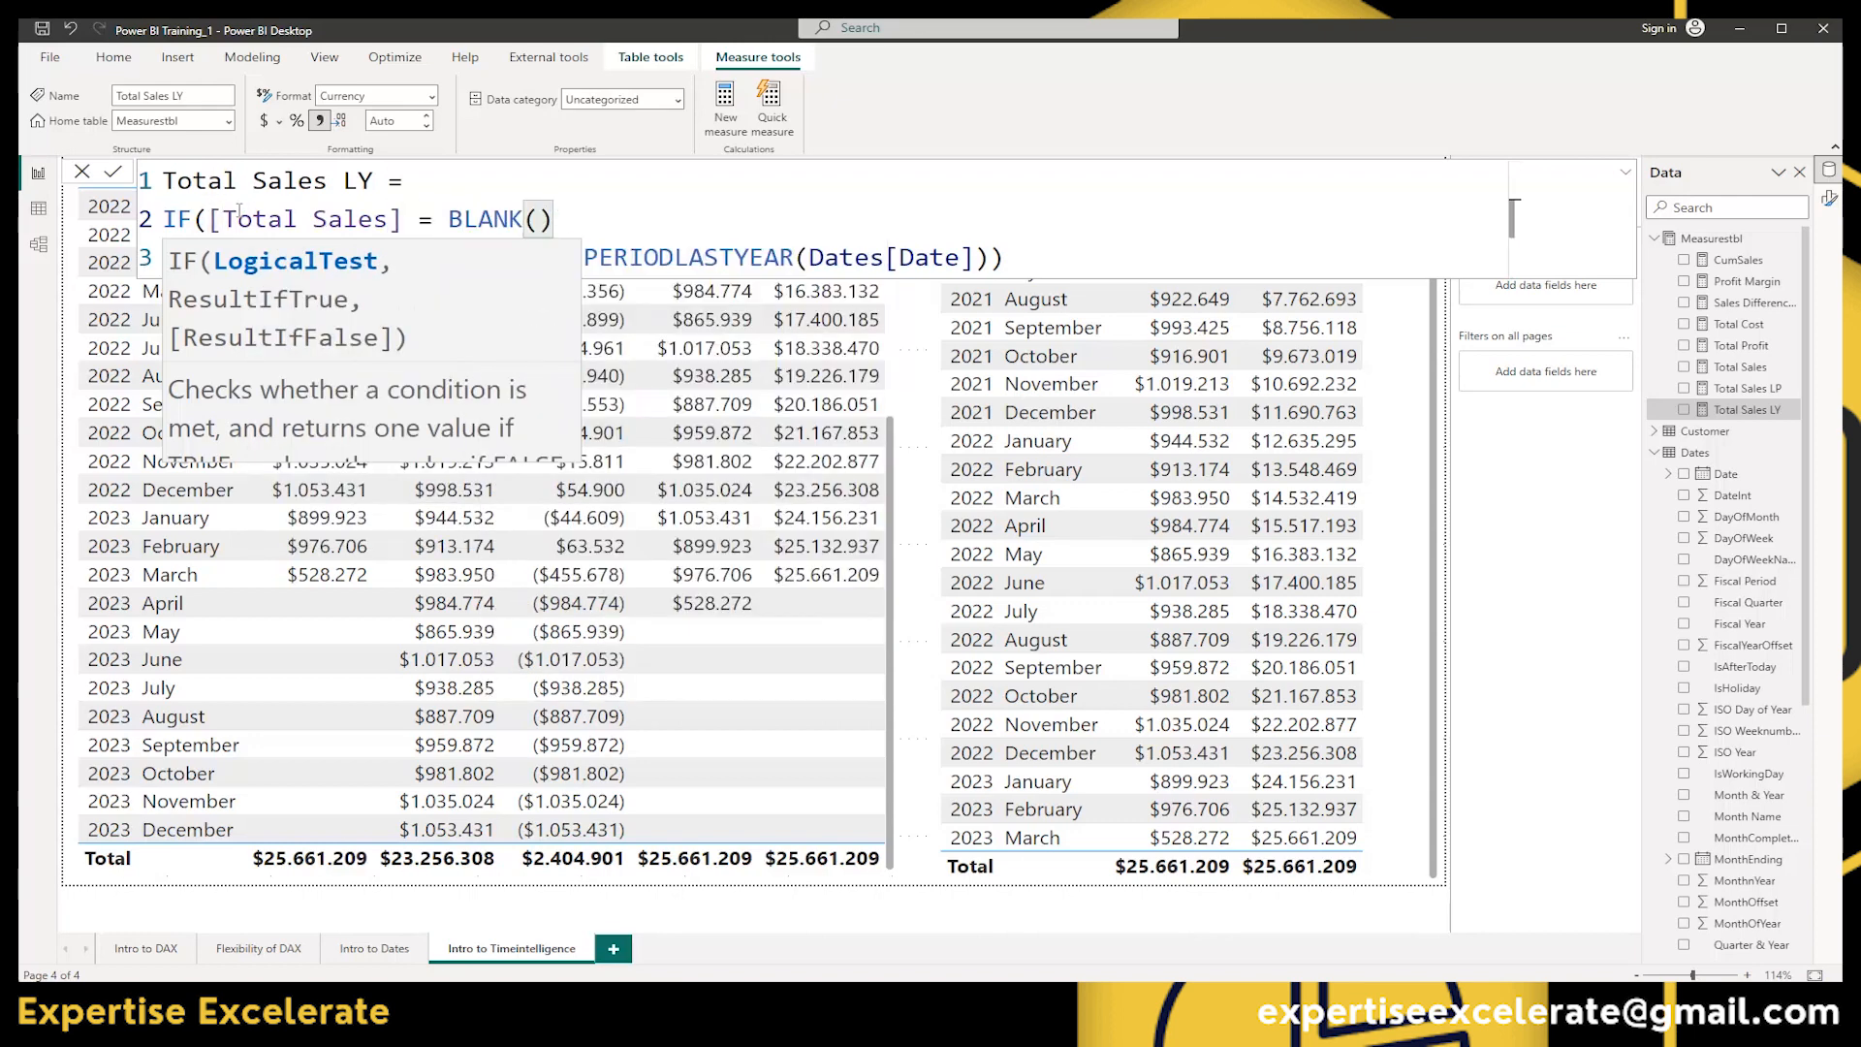
Make the IF in Total Sales LY return BLANK() when true and the existing CALCULATE expression otherwise, closing its parenthesis
text(,)
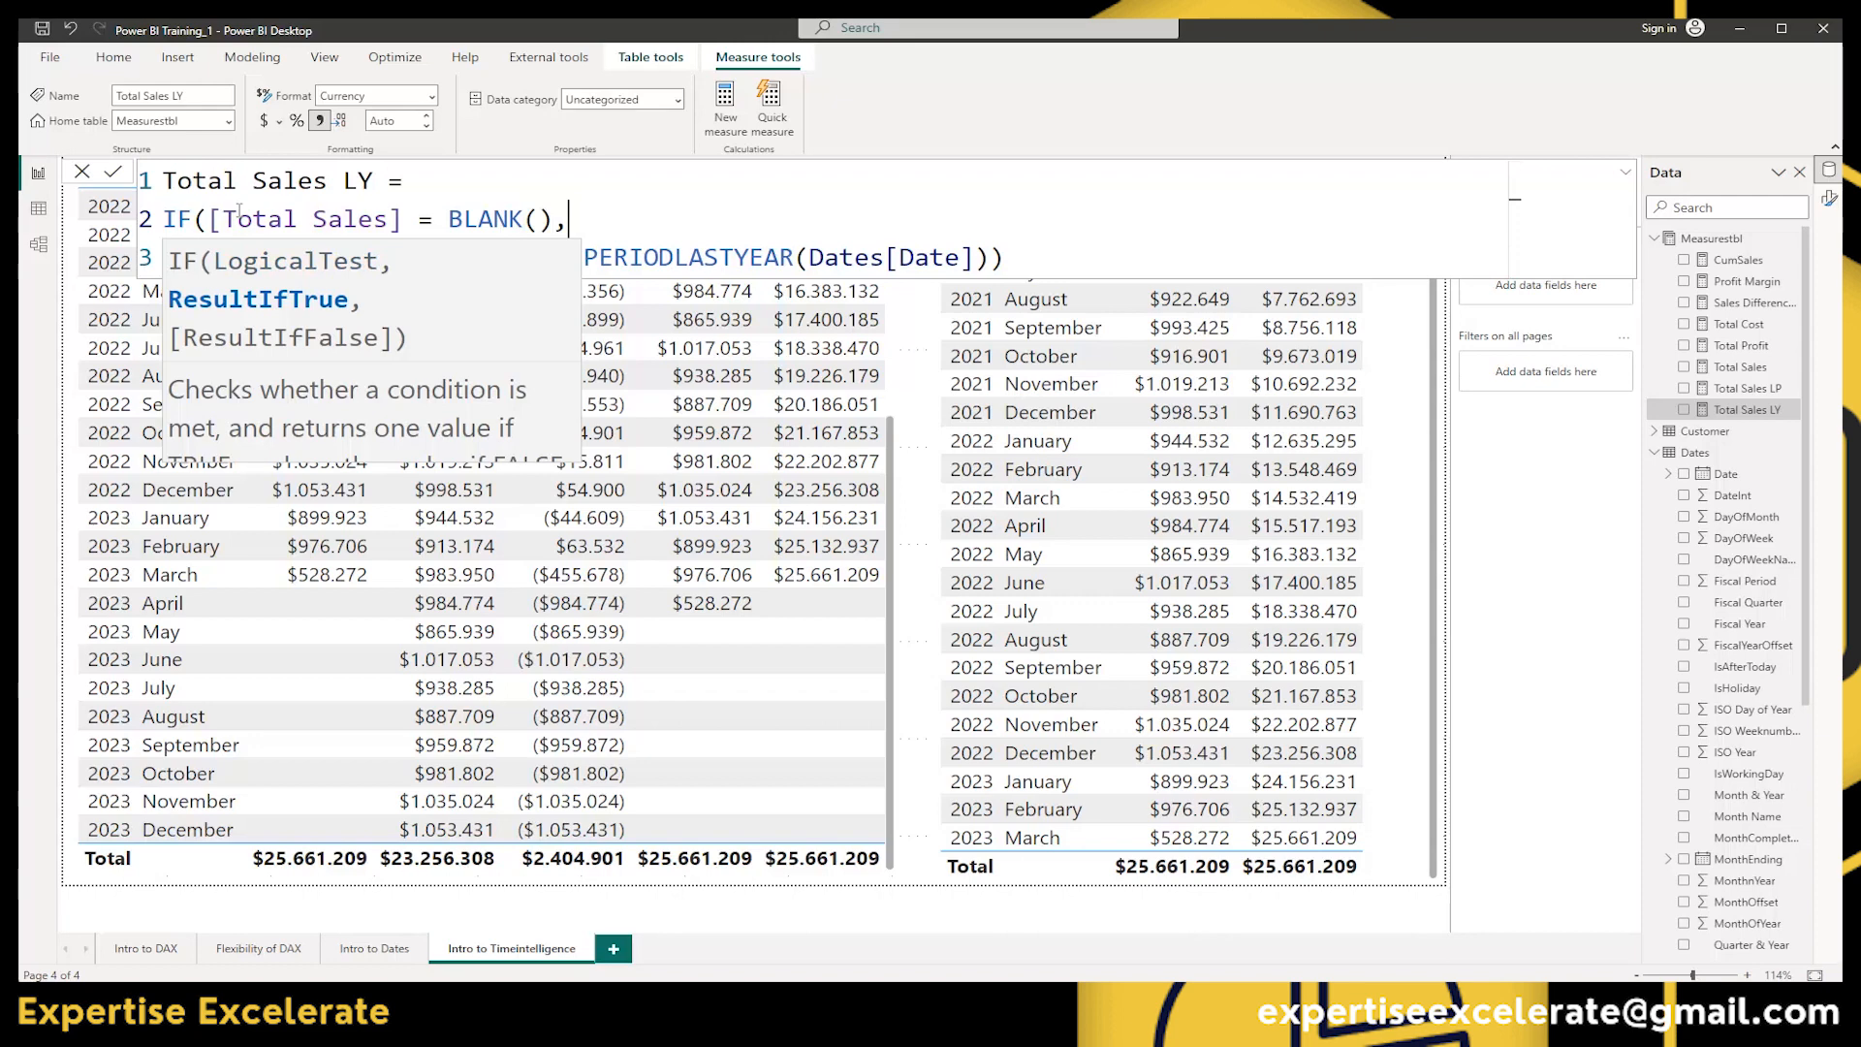
text(Bla)
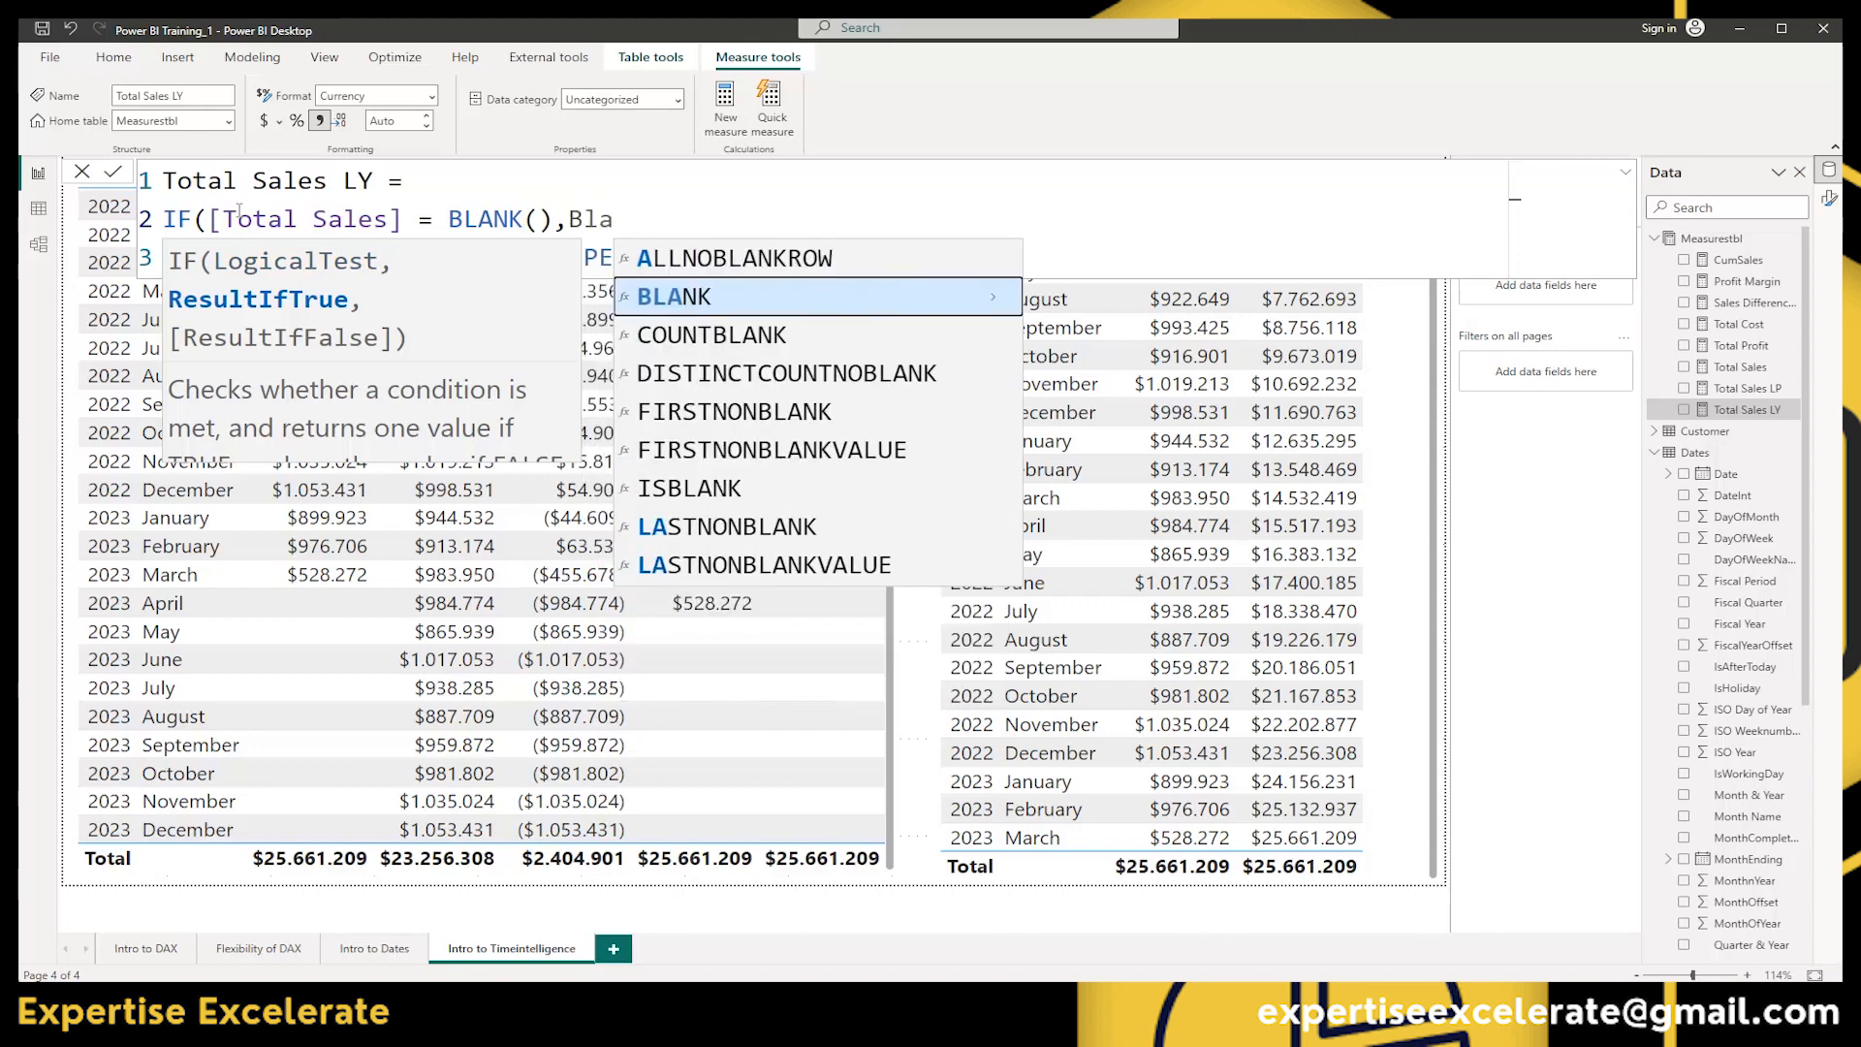
key(Tab)
text(),)
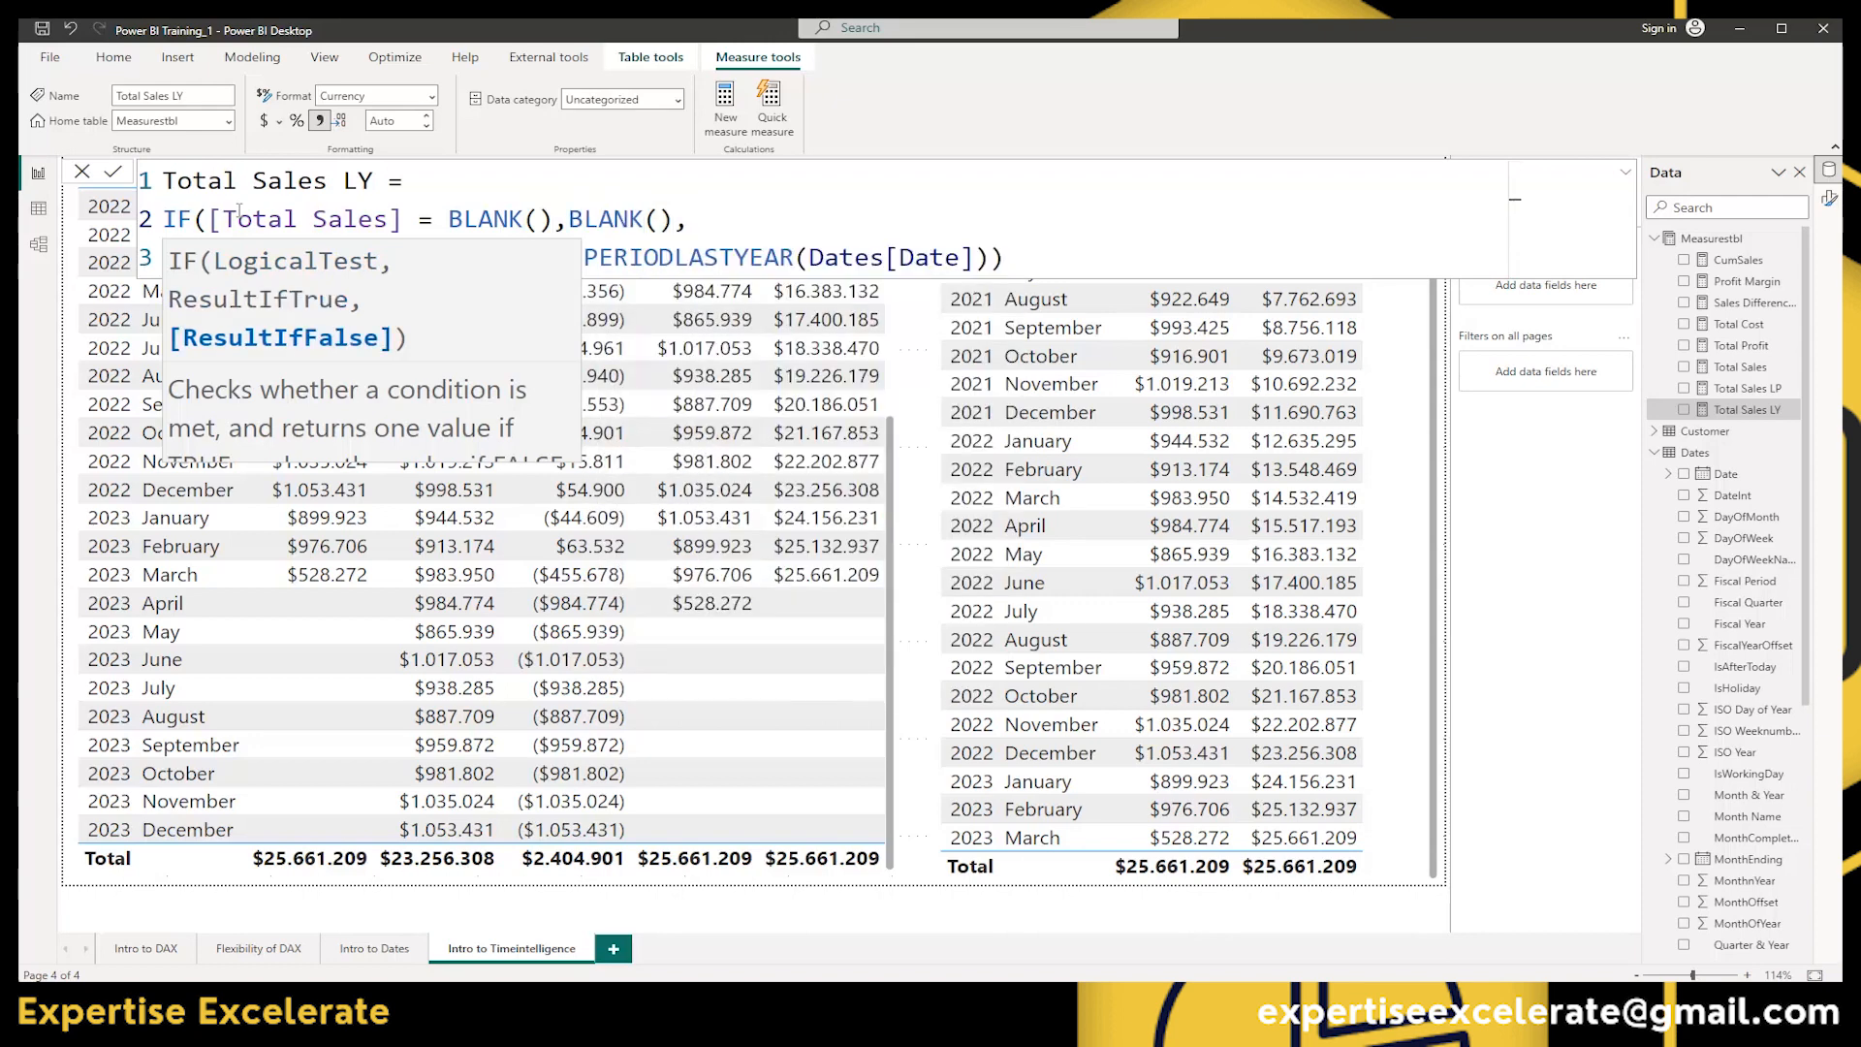
click(1036, 255)
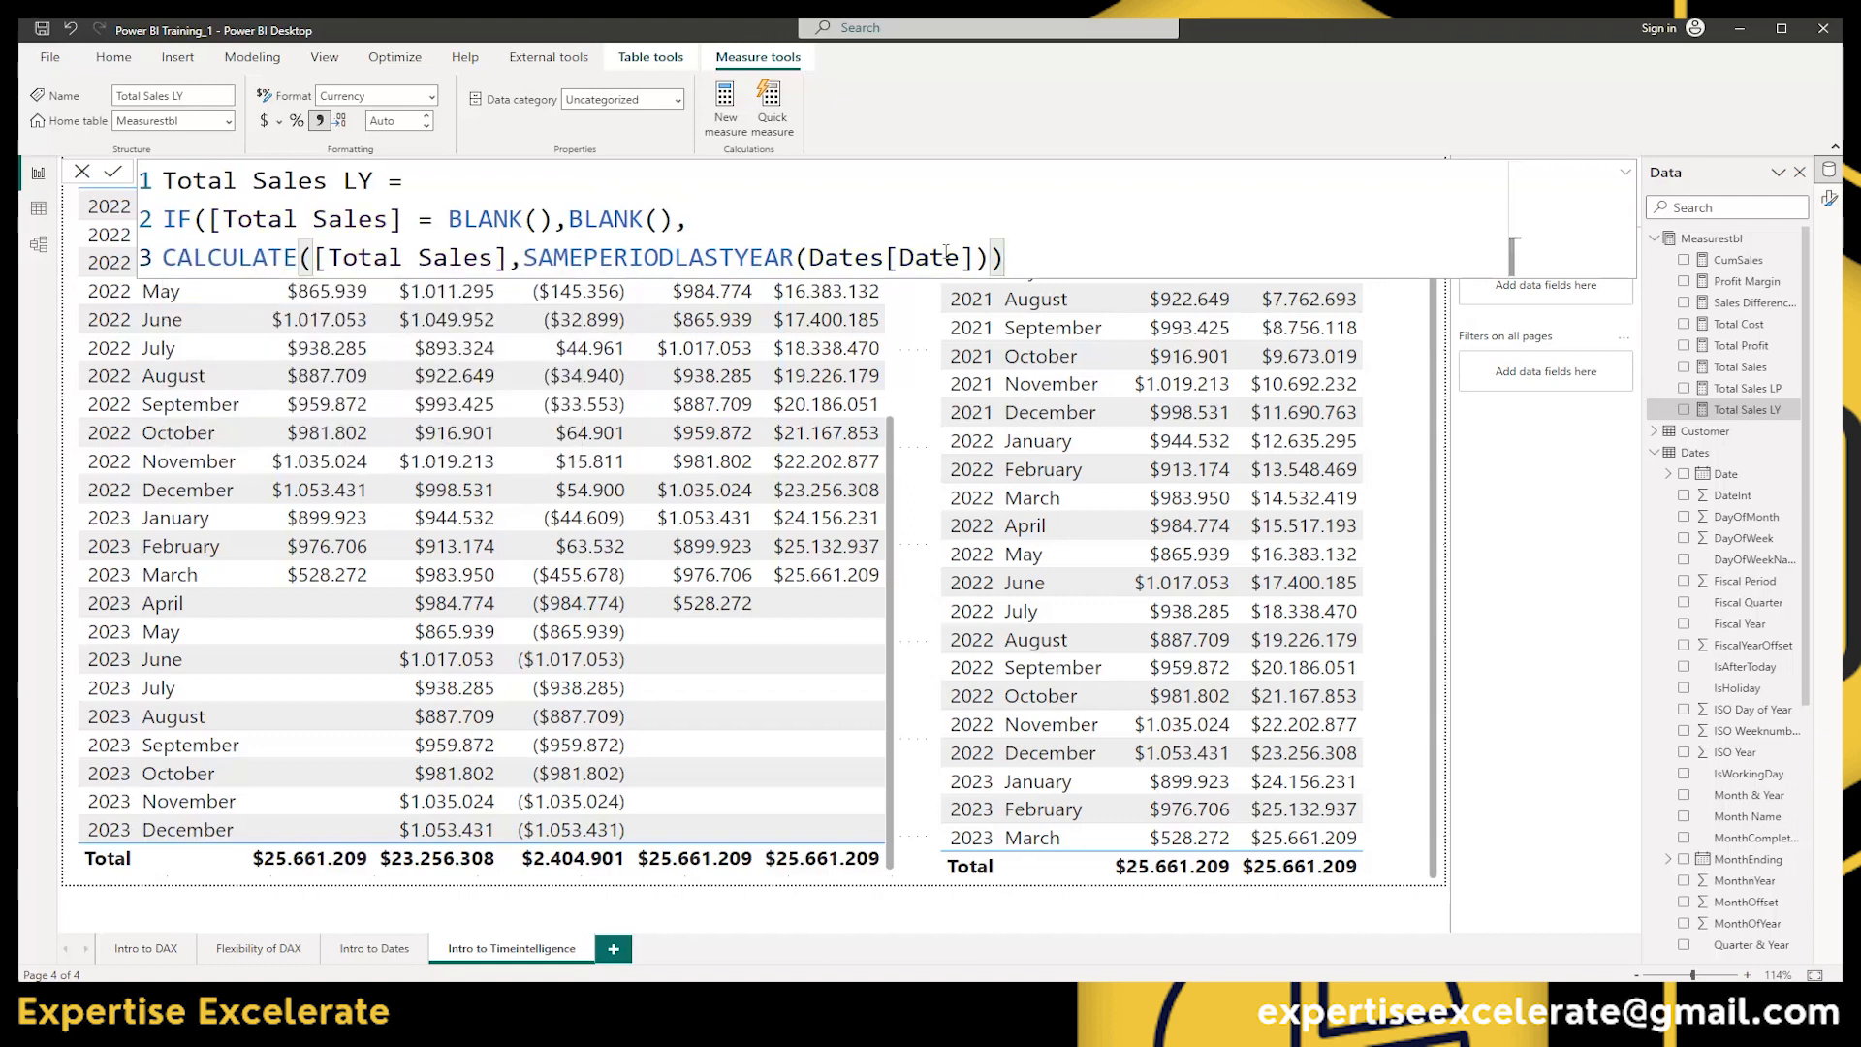
text())
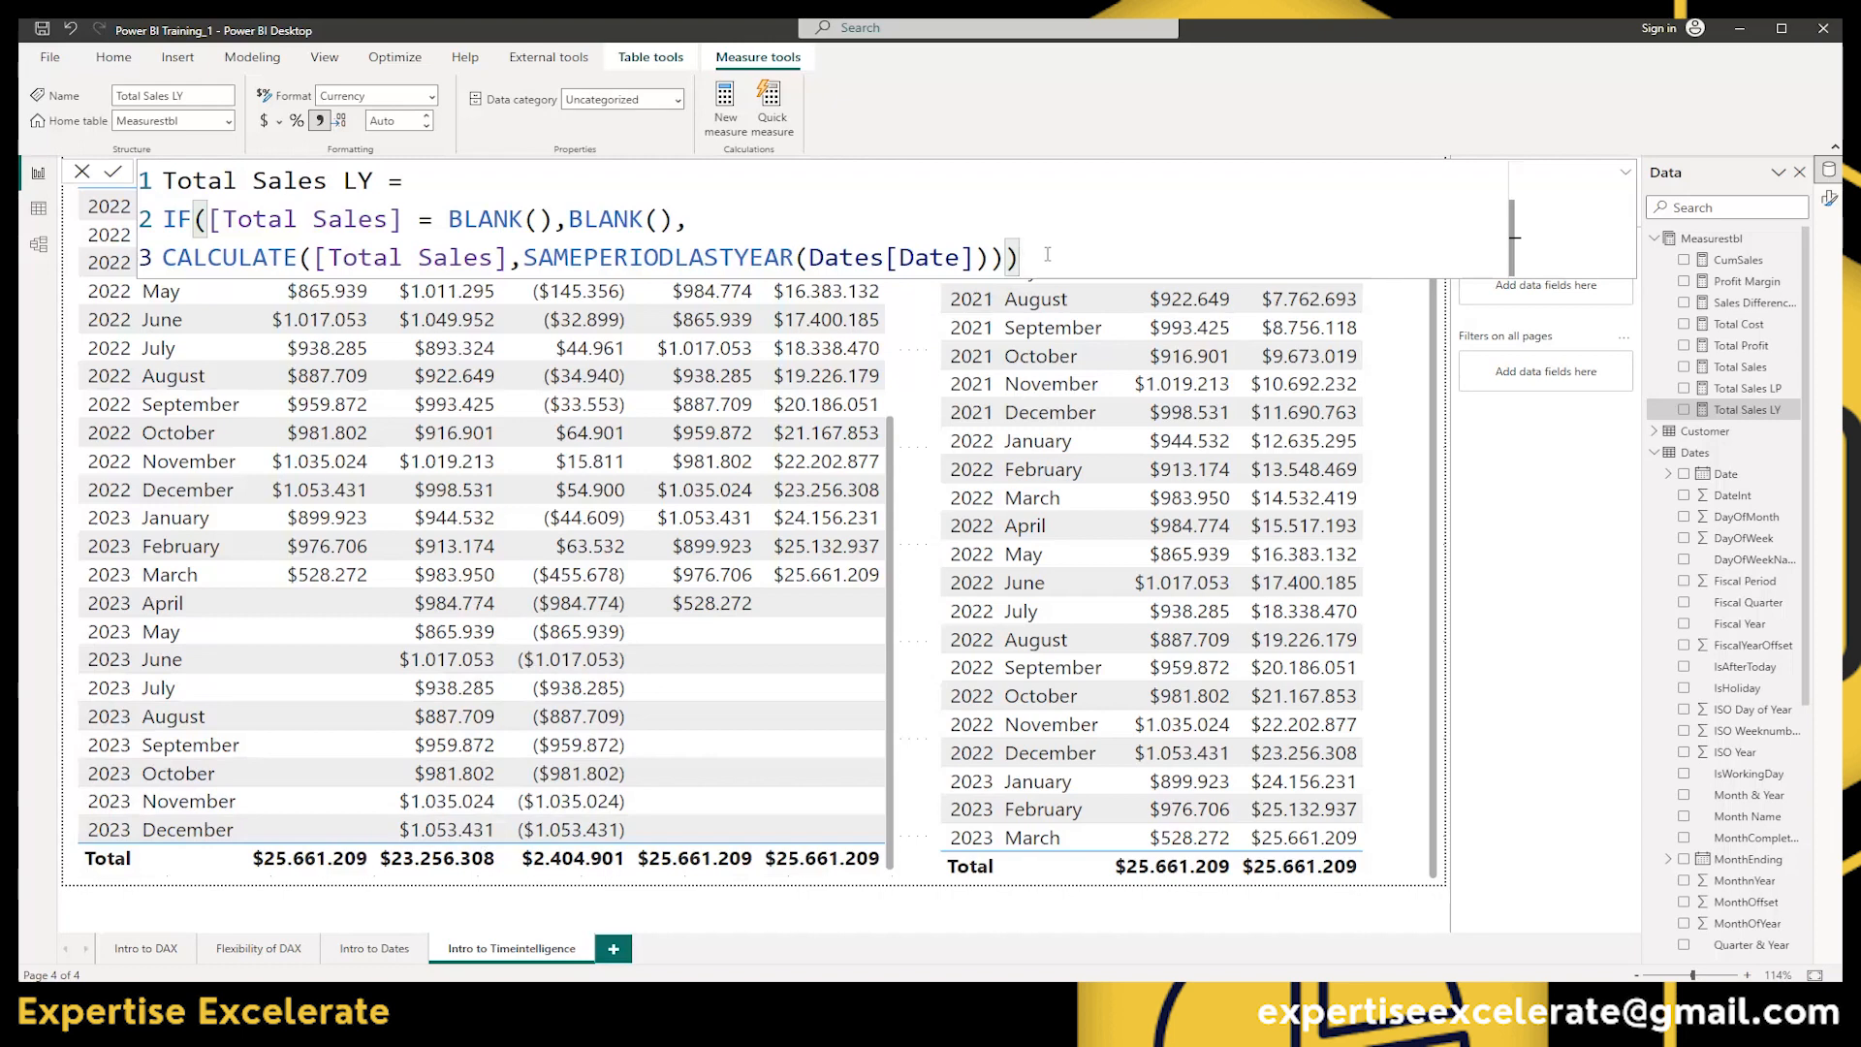
Check the Total Sales LY and Total Sales LP columns in the monthly table and compare the two measures' formulas
scroll(516, 514, up, 3)
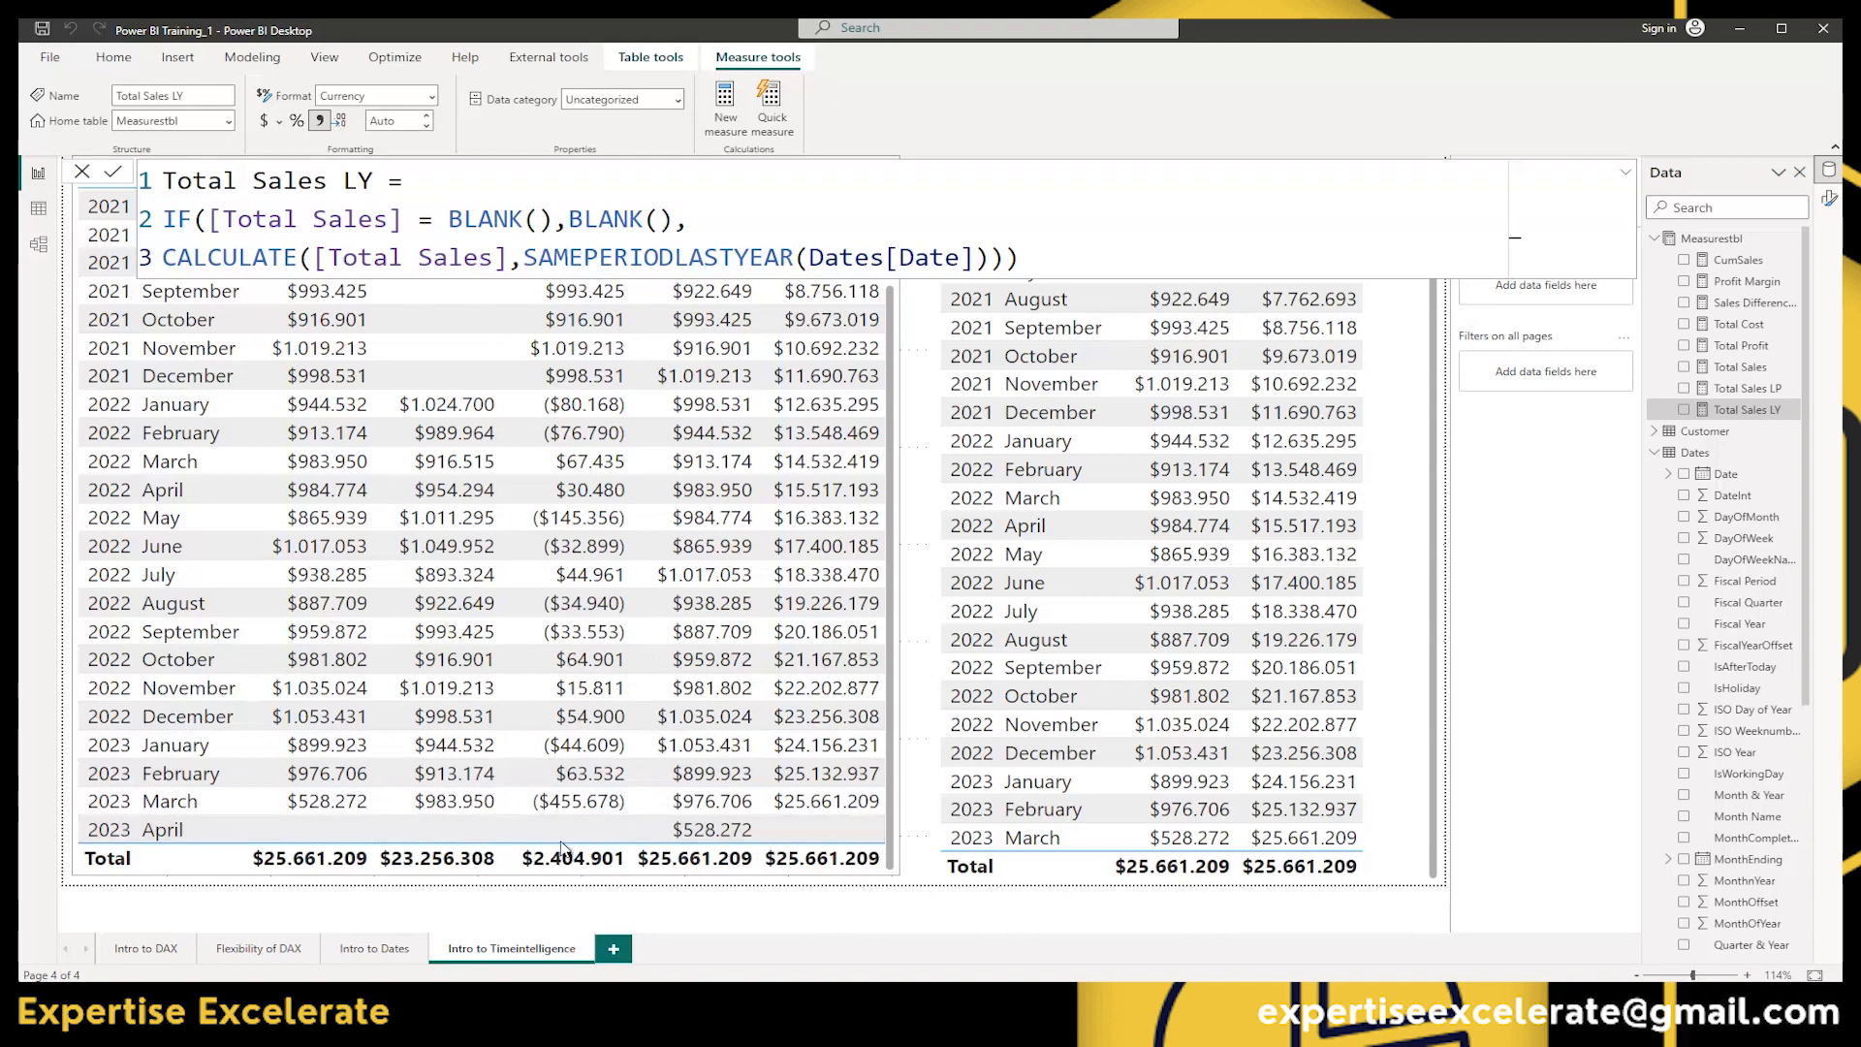
scroll(873, 504, up, 2)
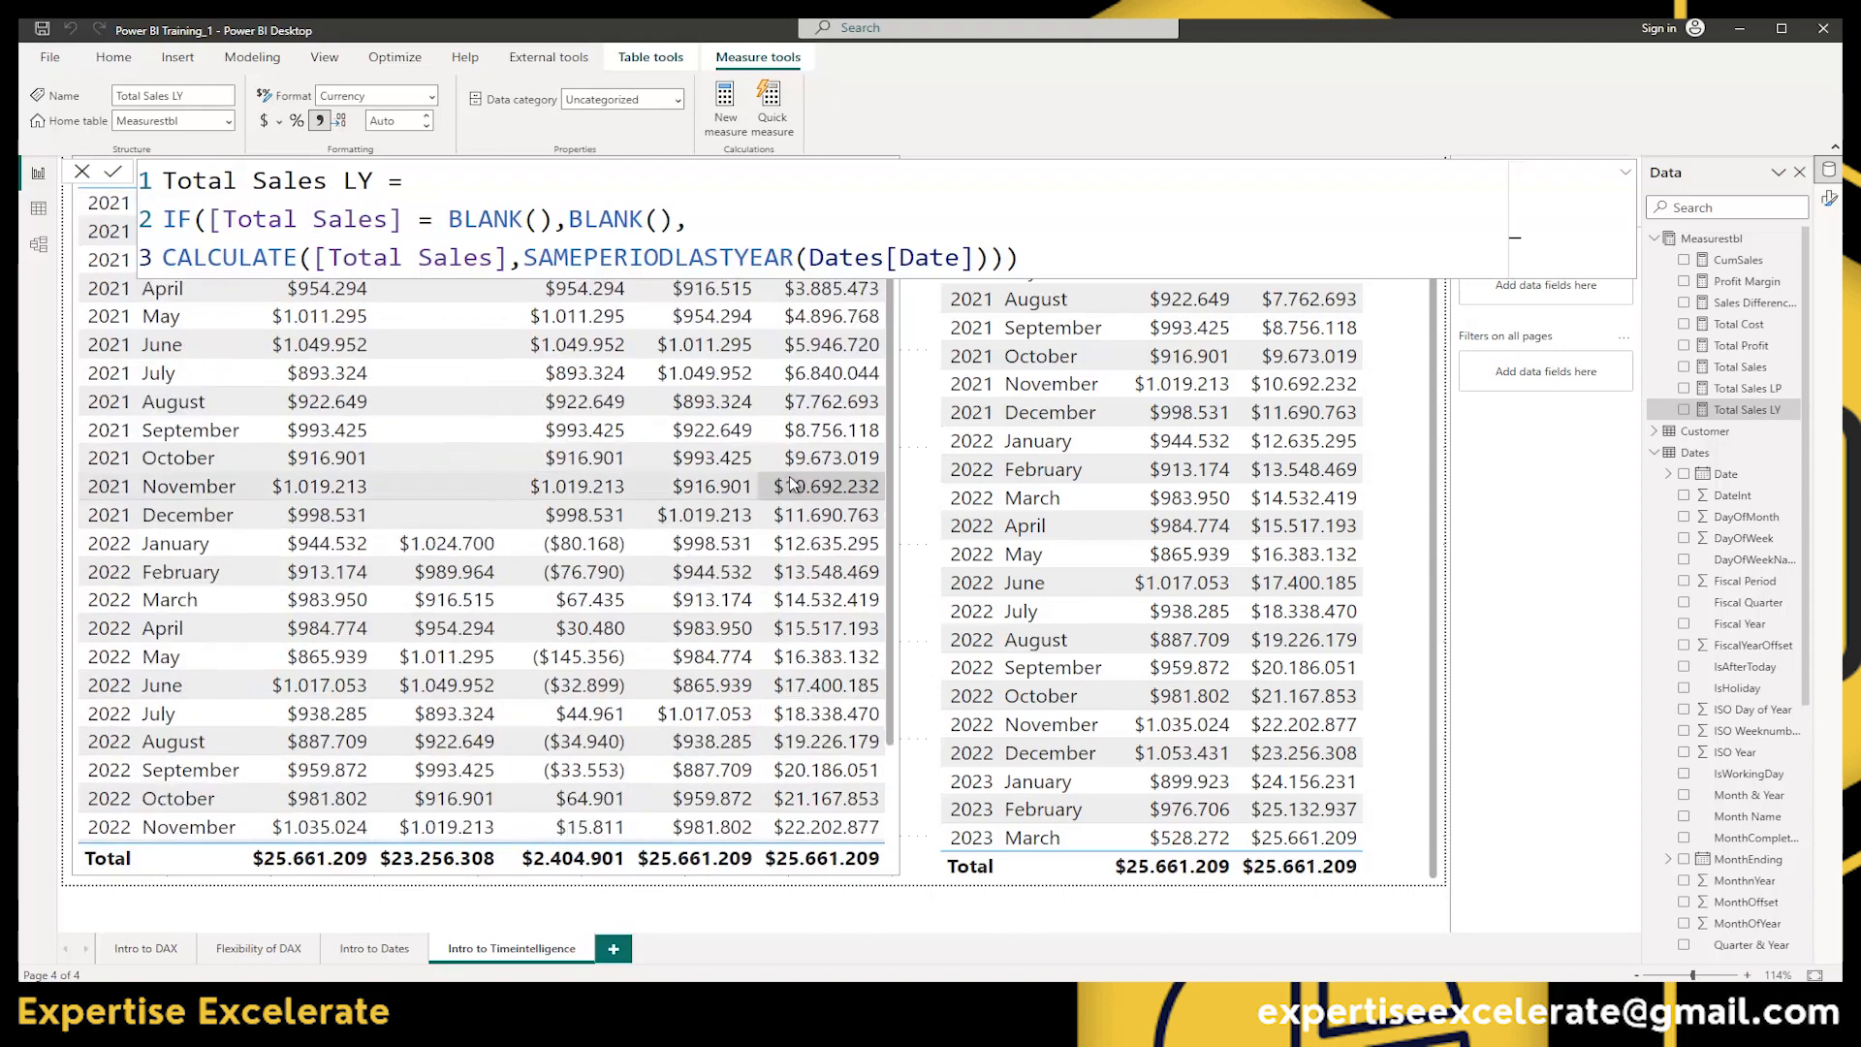
click(873, 514)
scroll(759, 388, up, 2)
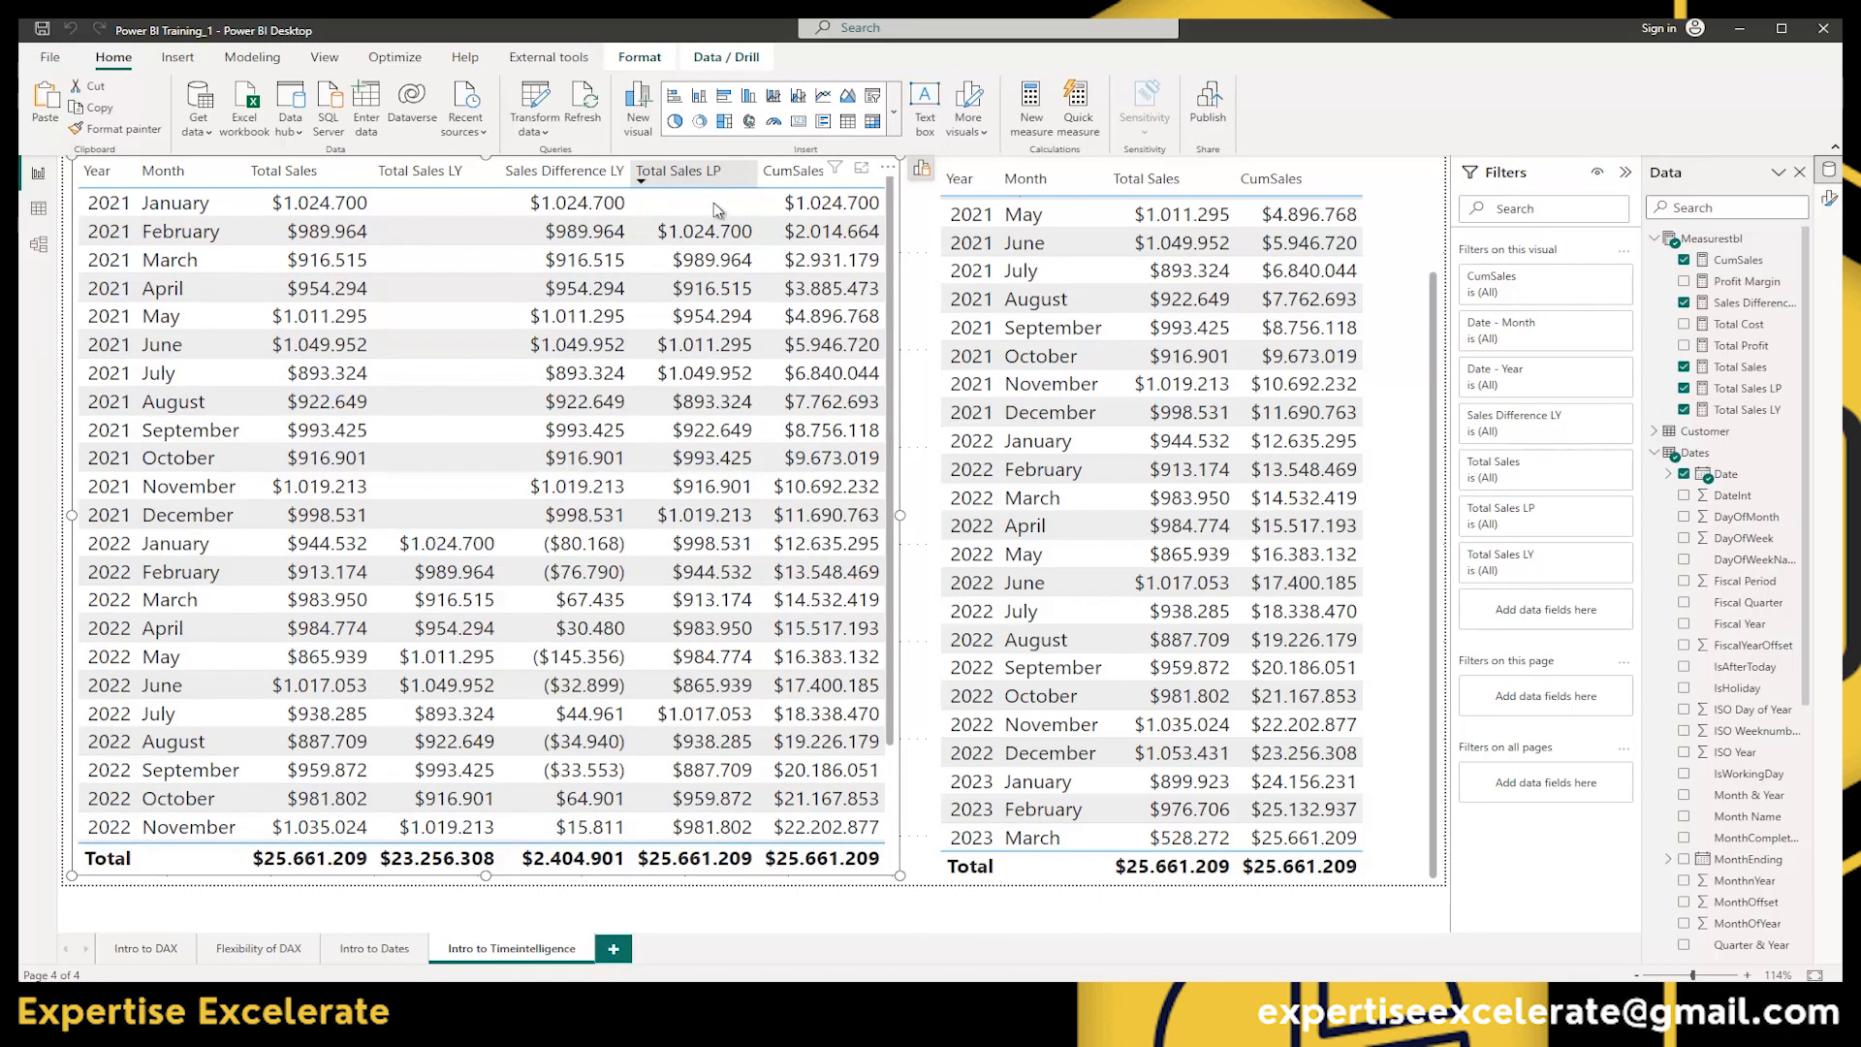
scroll(724, 514, down, 3)
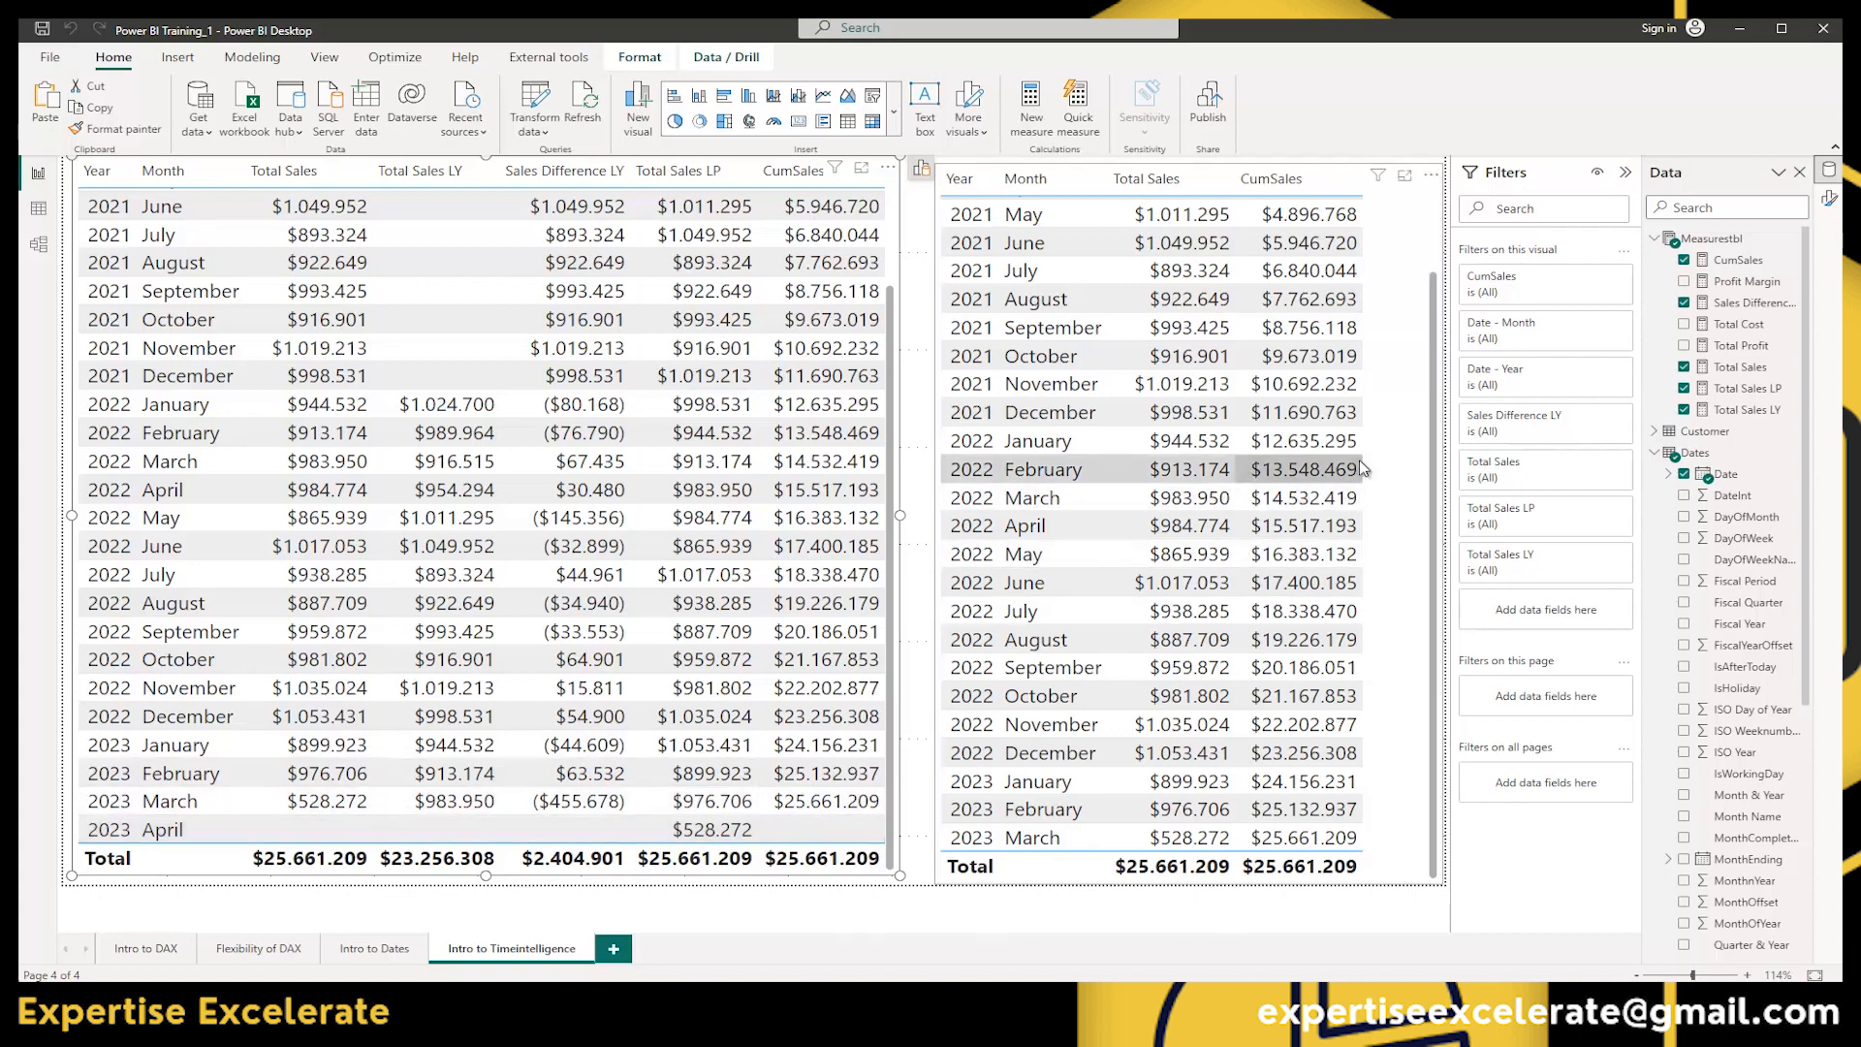
click(1757, 392)
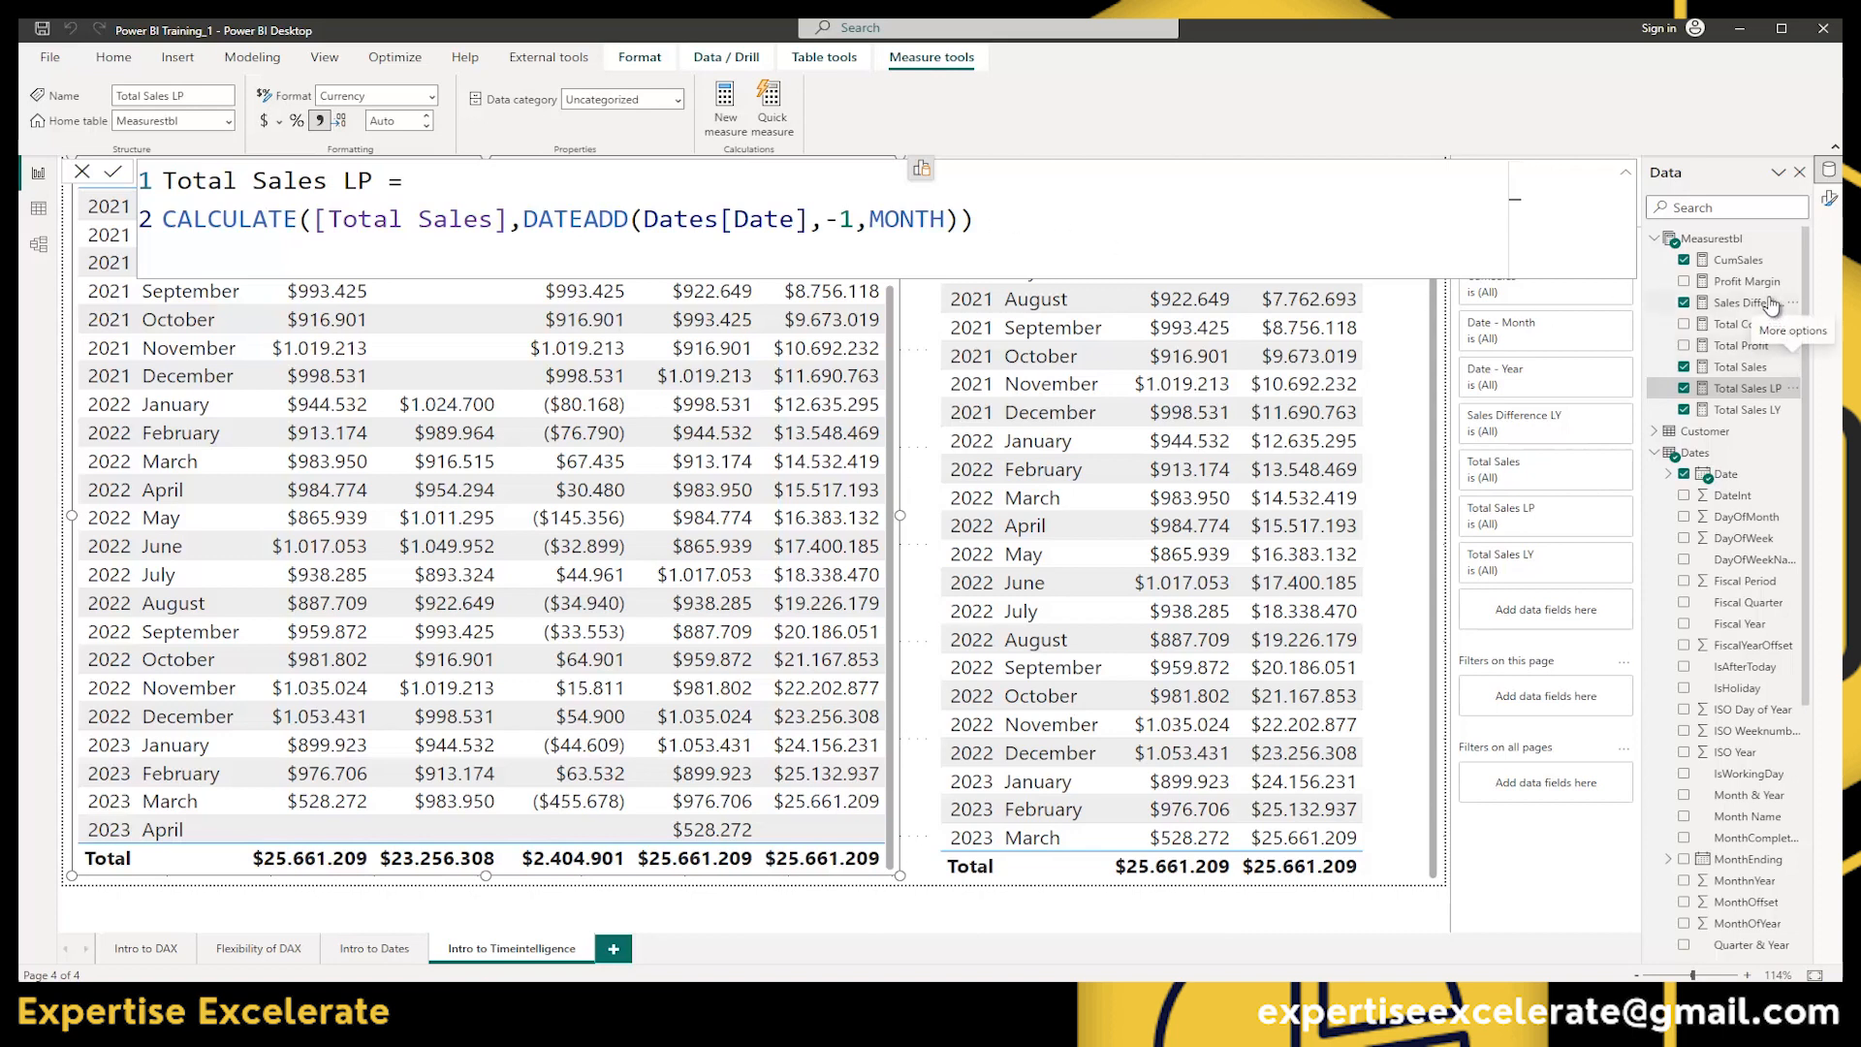
click(1750, 410)
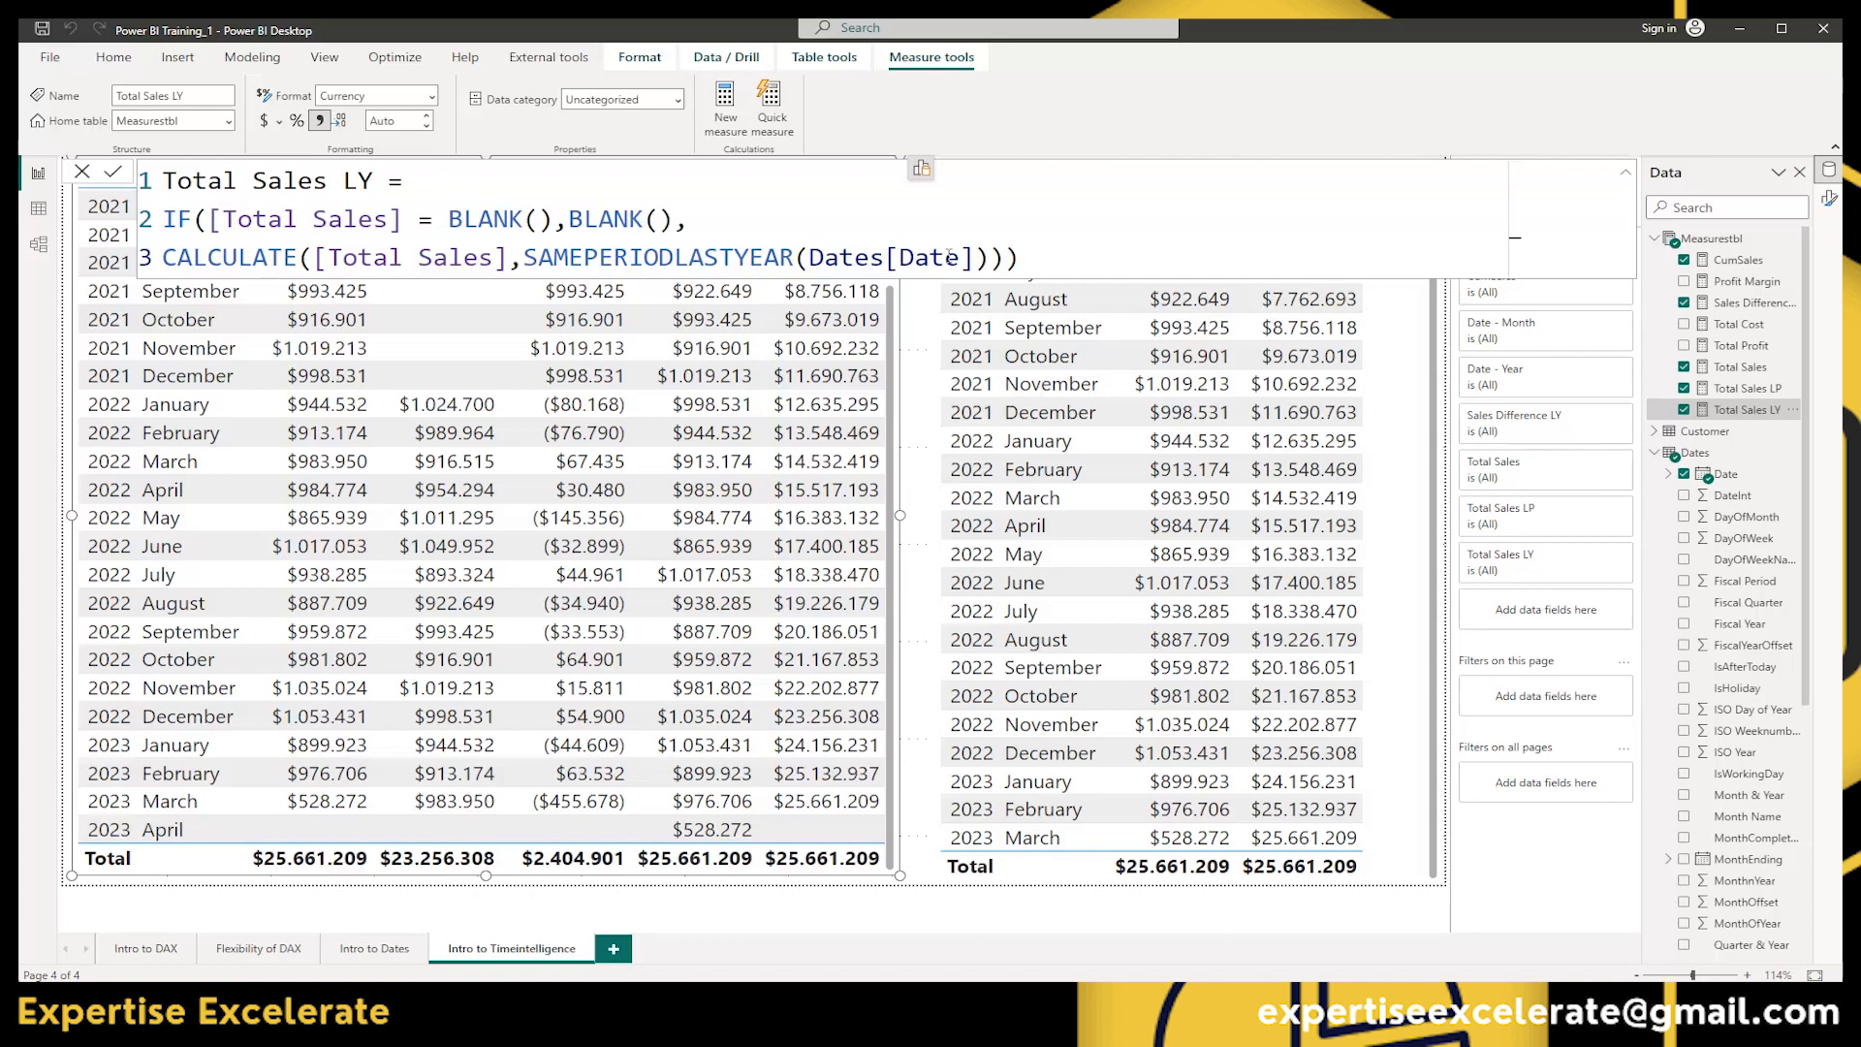
Insert an IF before the CALCULATE line of the Total Sales LP measure, testing NOT(ISBLANK([Total Sales]))
click(1687, 383)
click(448, 186)
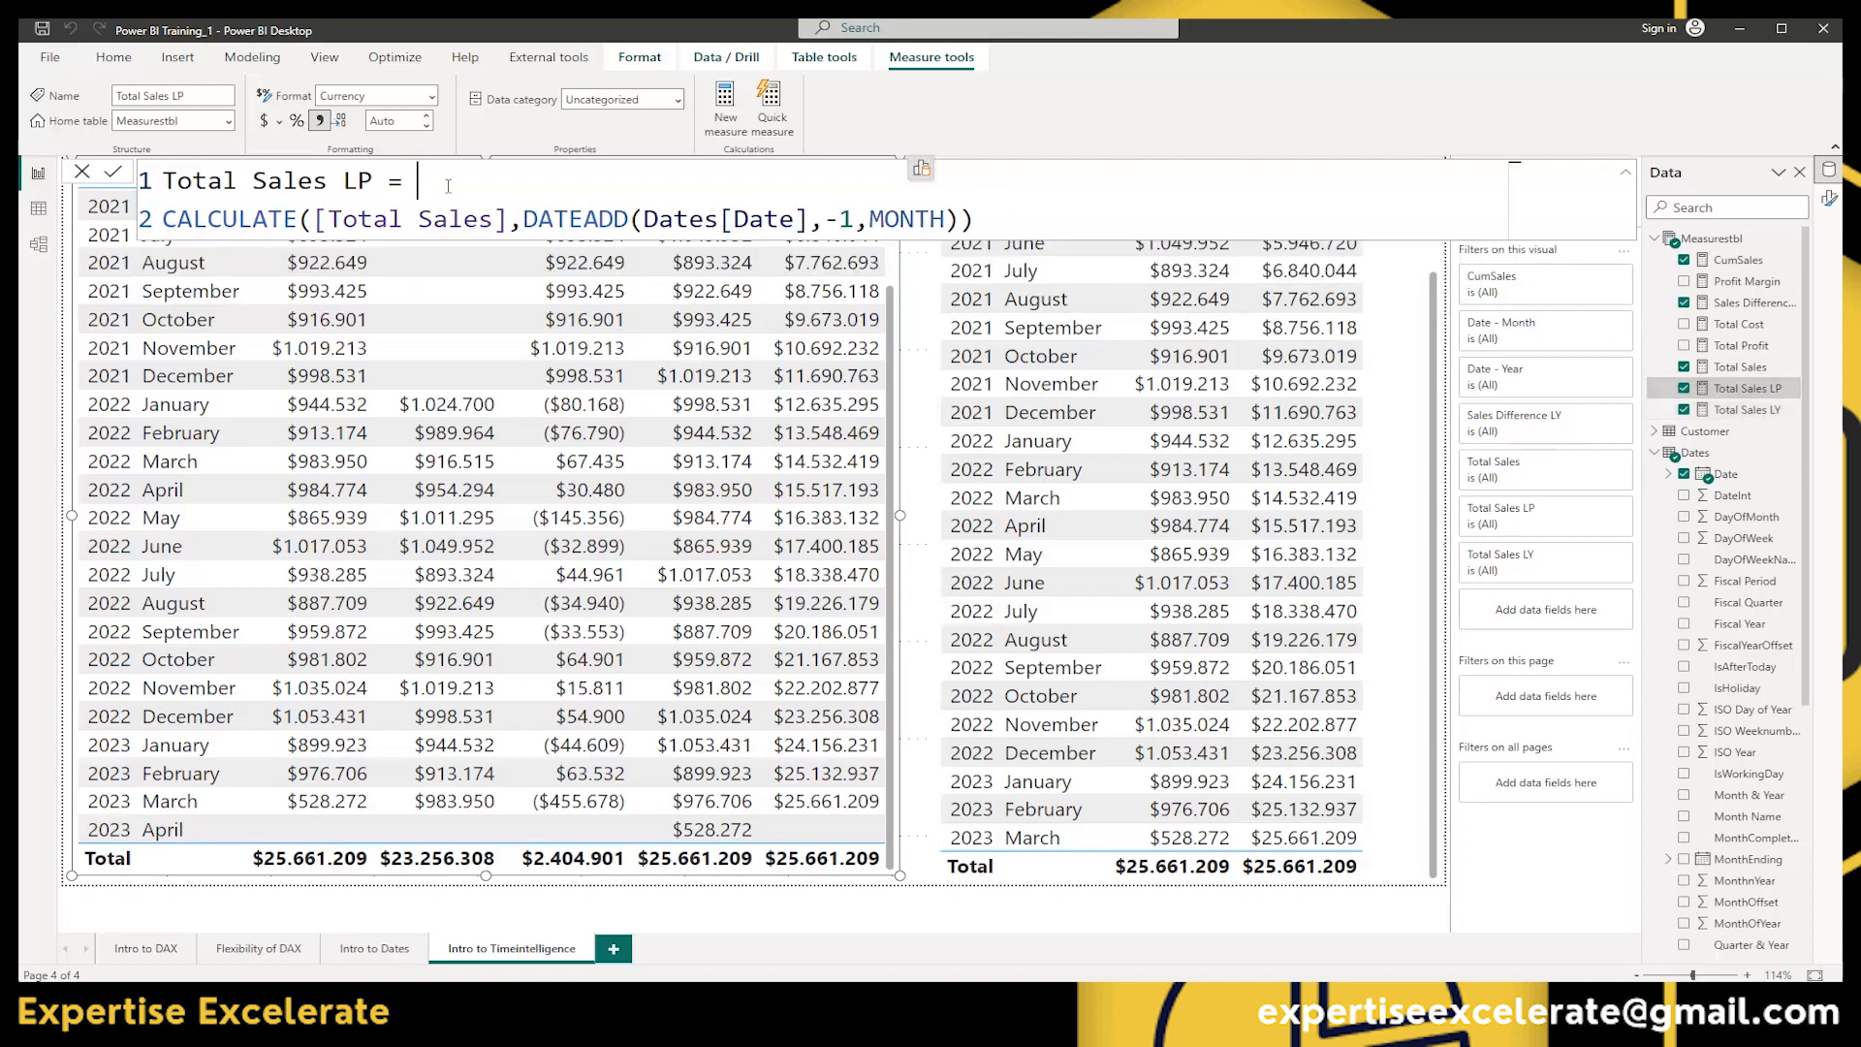
key(shift+Return)
text(IF)
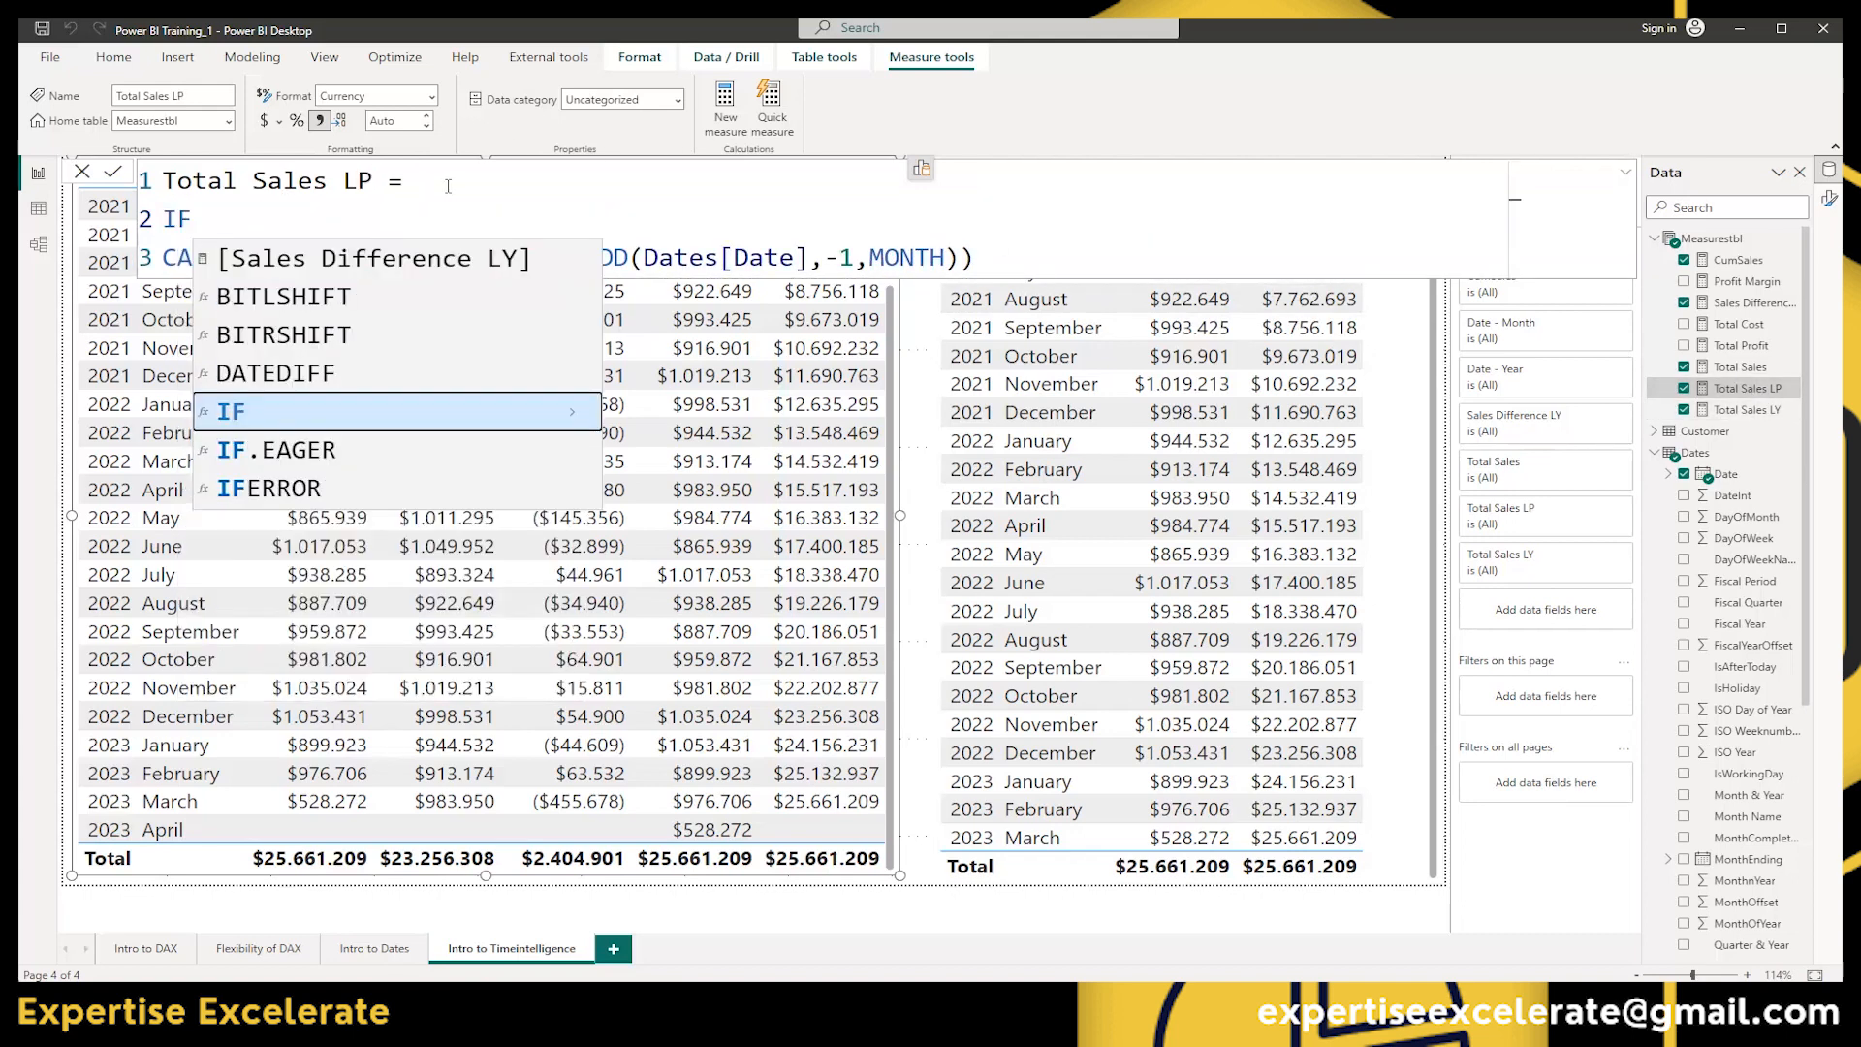
text((NOT()
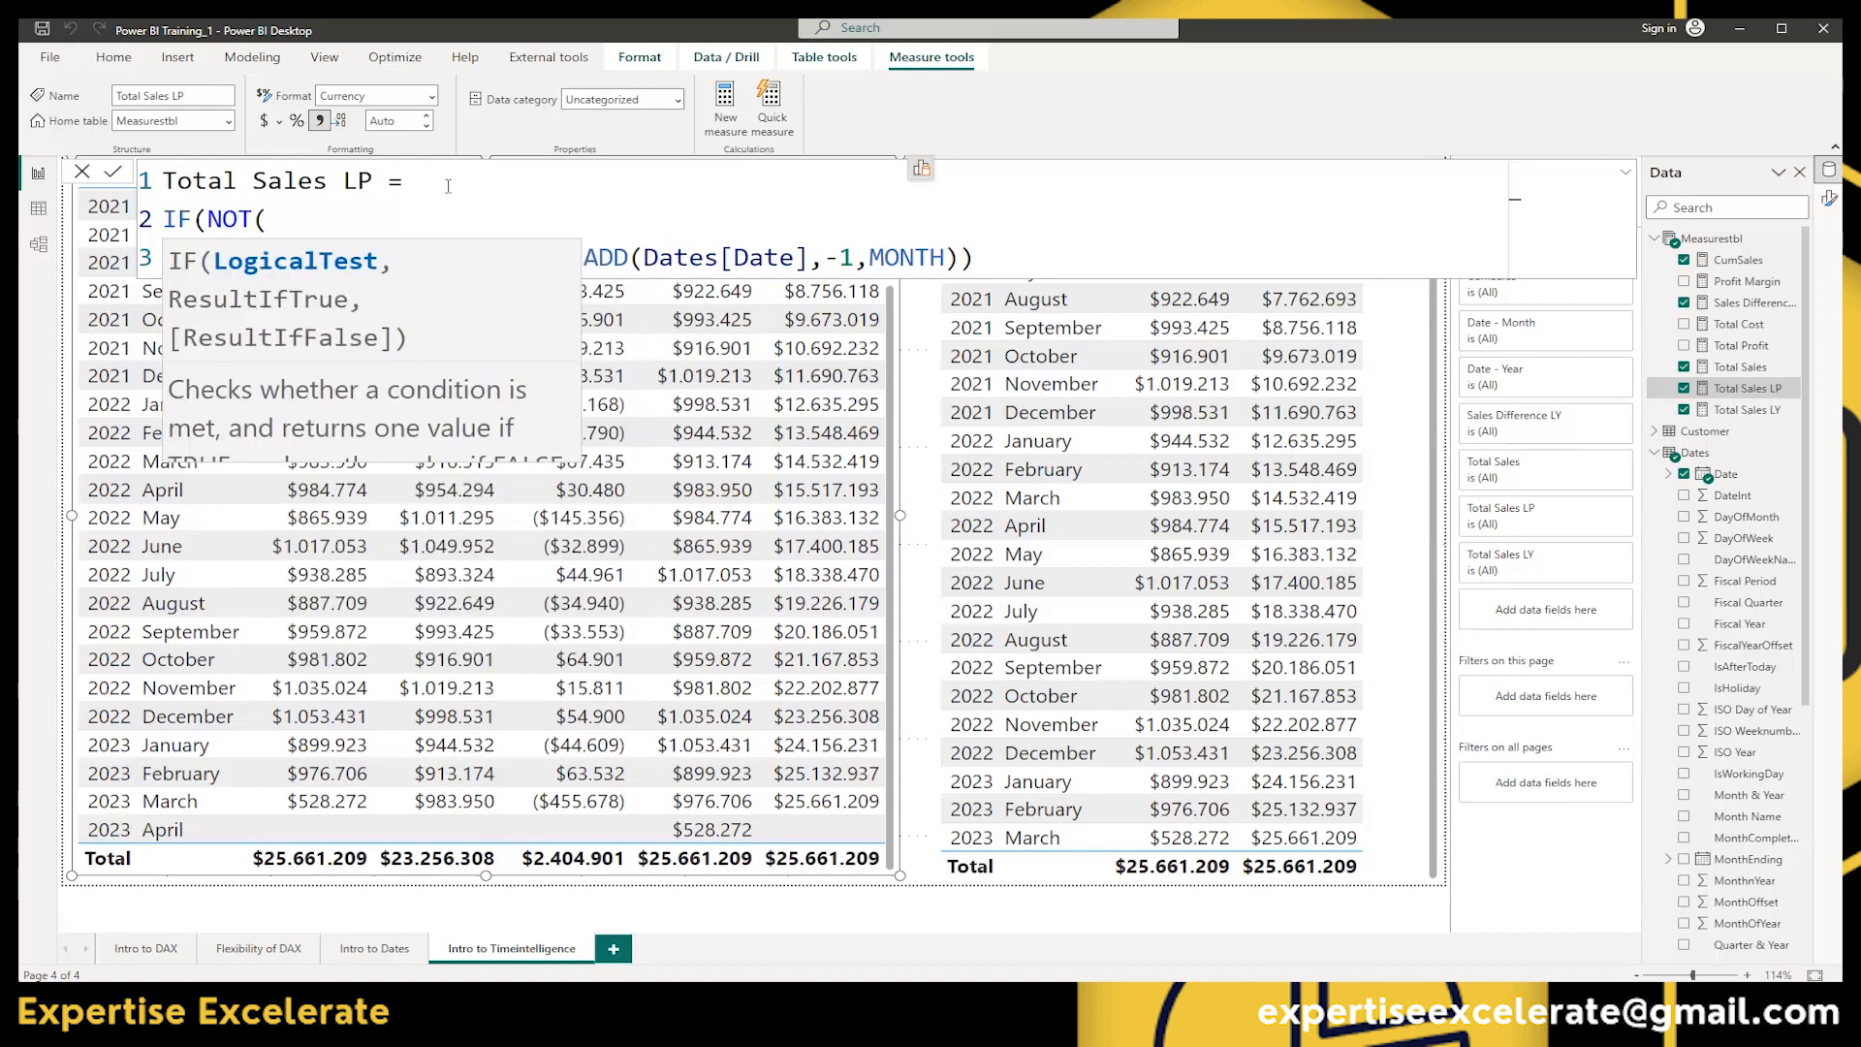
text(ISBLANK(tota)
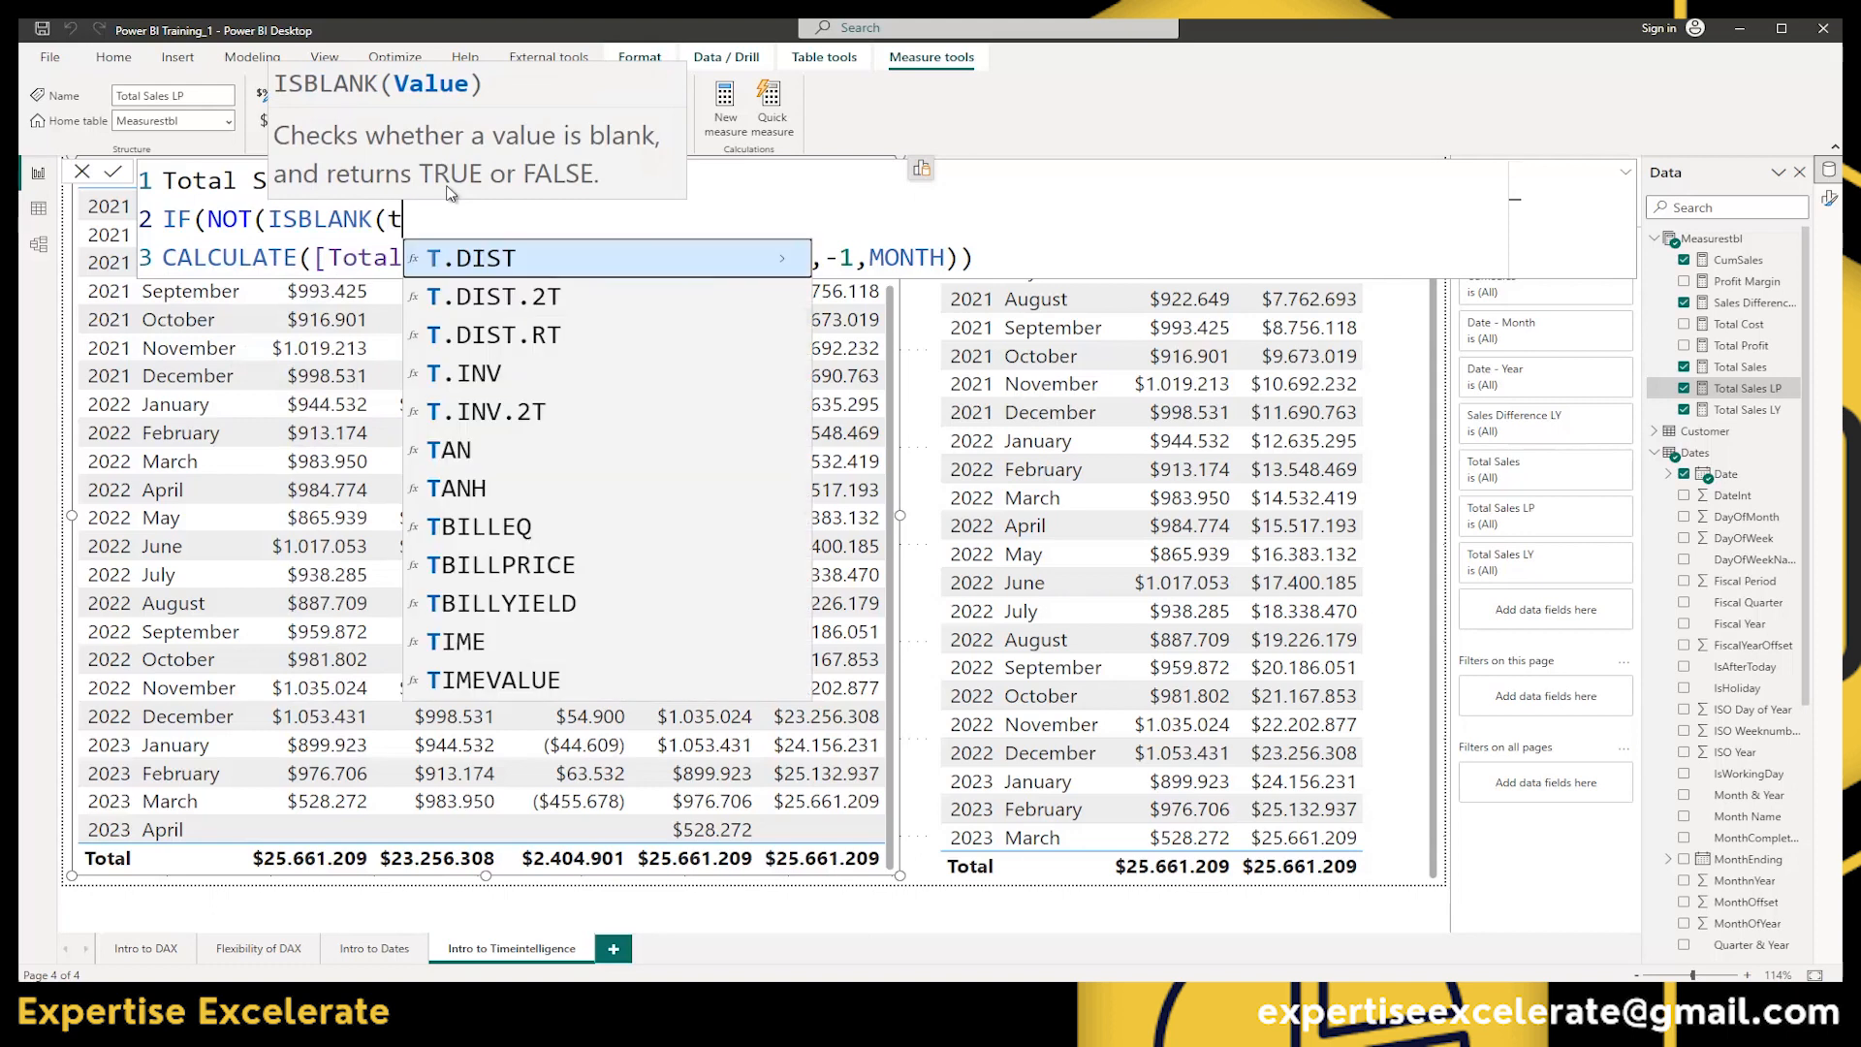
key(Down)
key(Down)
key(Down)
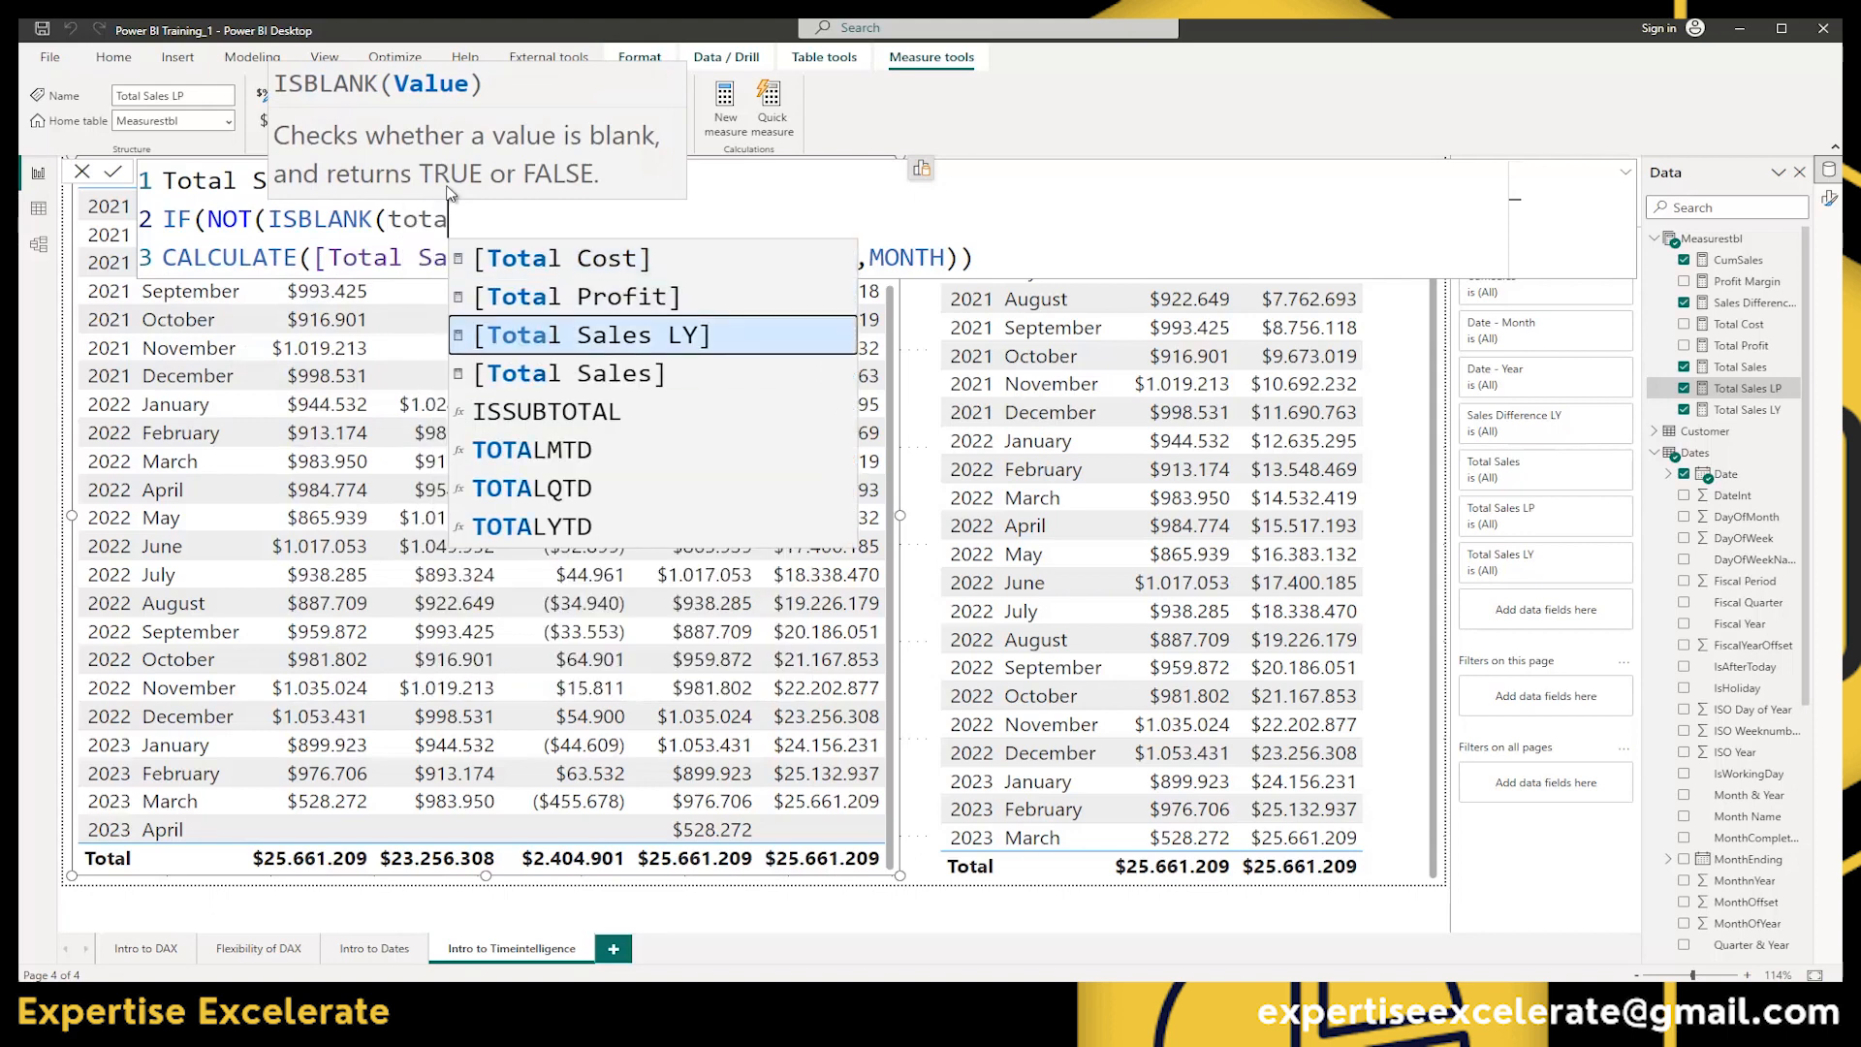
key(Tab)
text())
text(),)
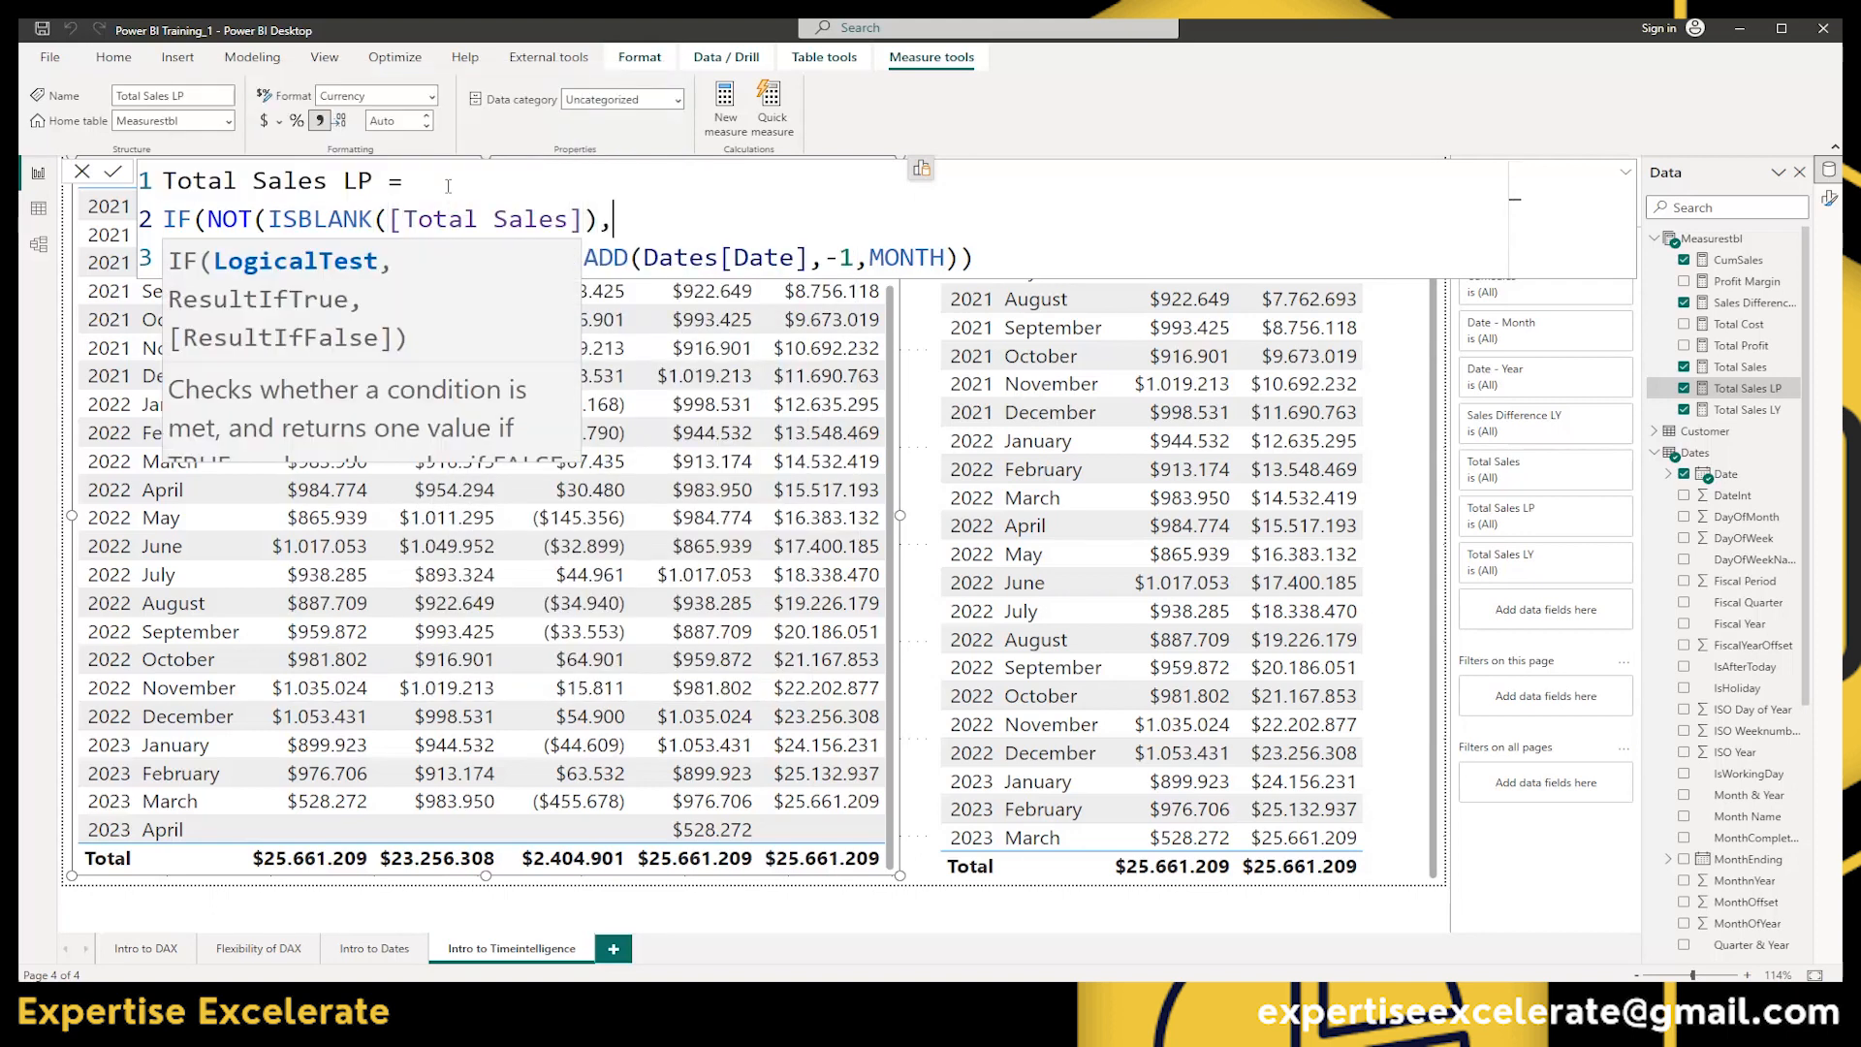
Add BLANK() as the false result after CALCULATE in Total Sales LP and balance the closing parentheses of the IF and NOT functions
click(1047, 258)
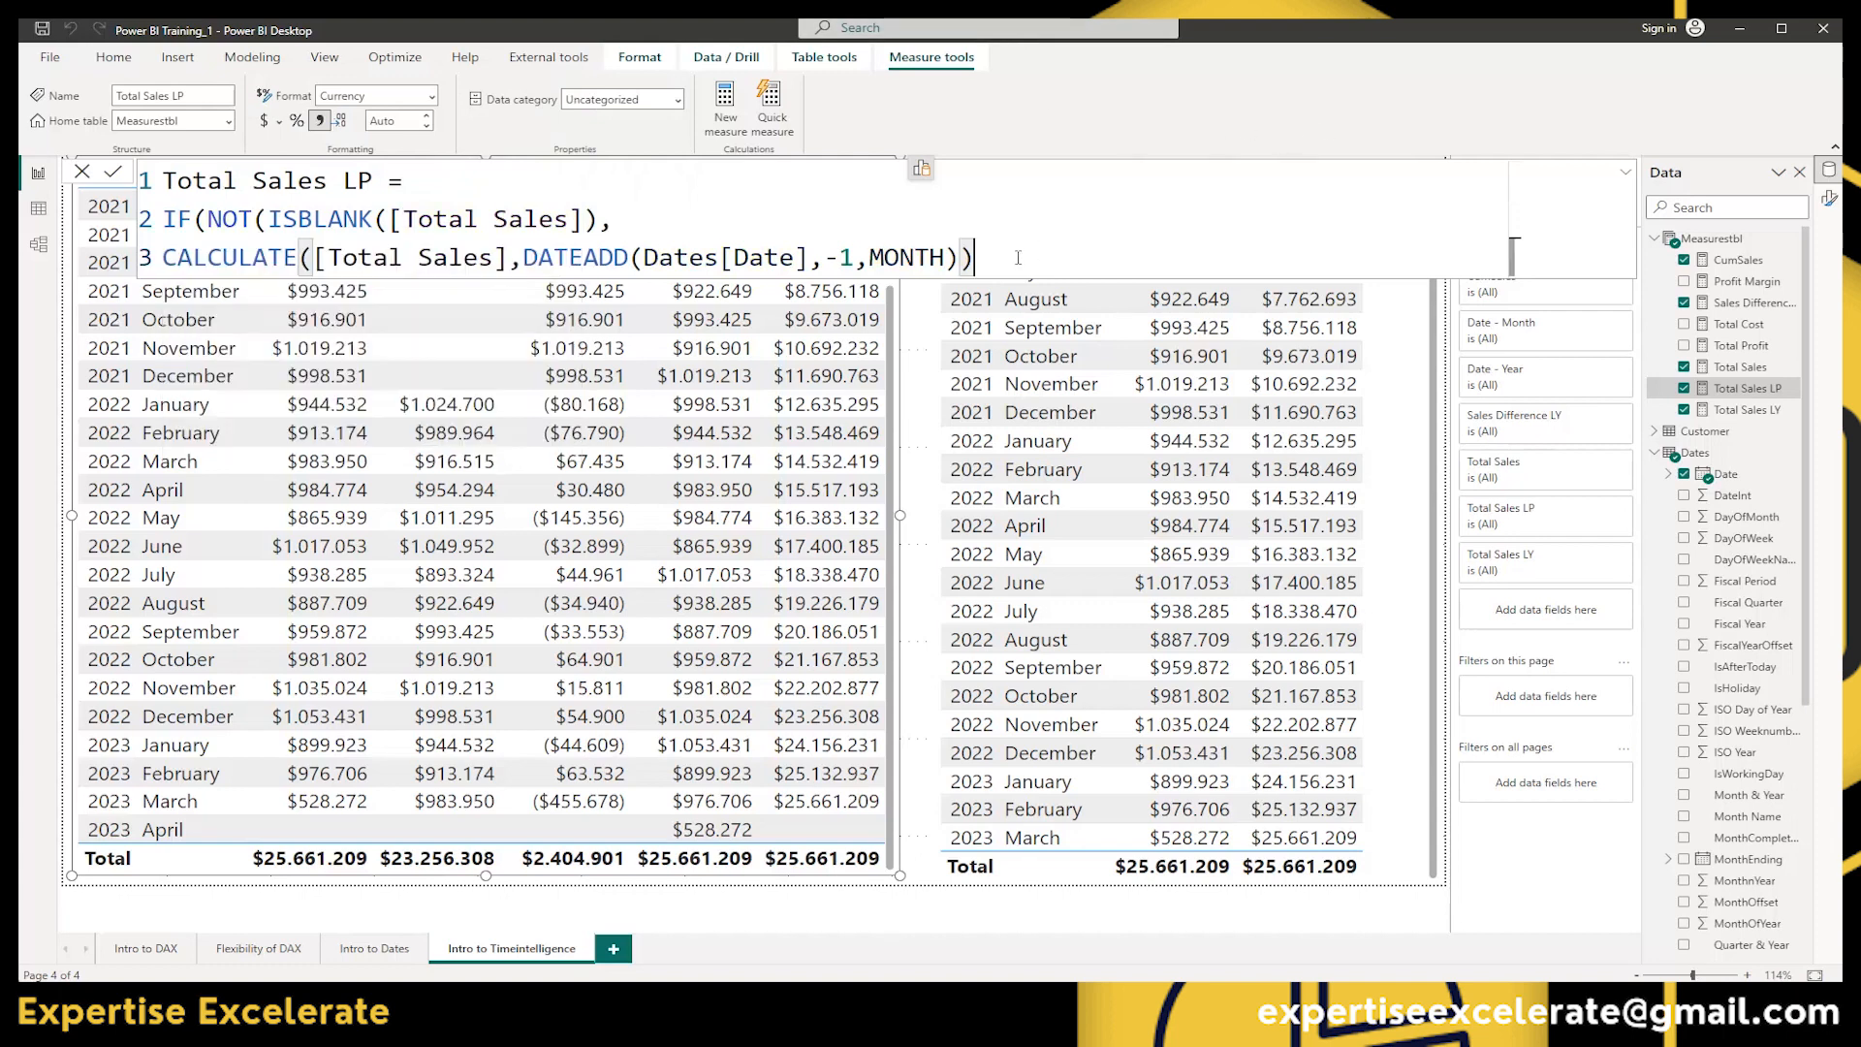
text(,)
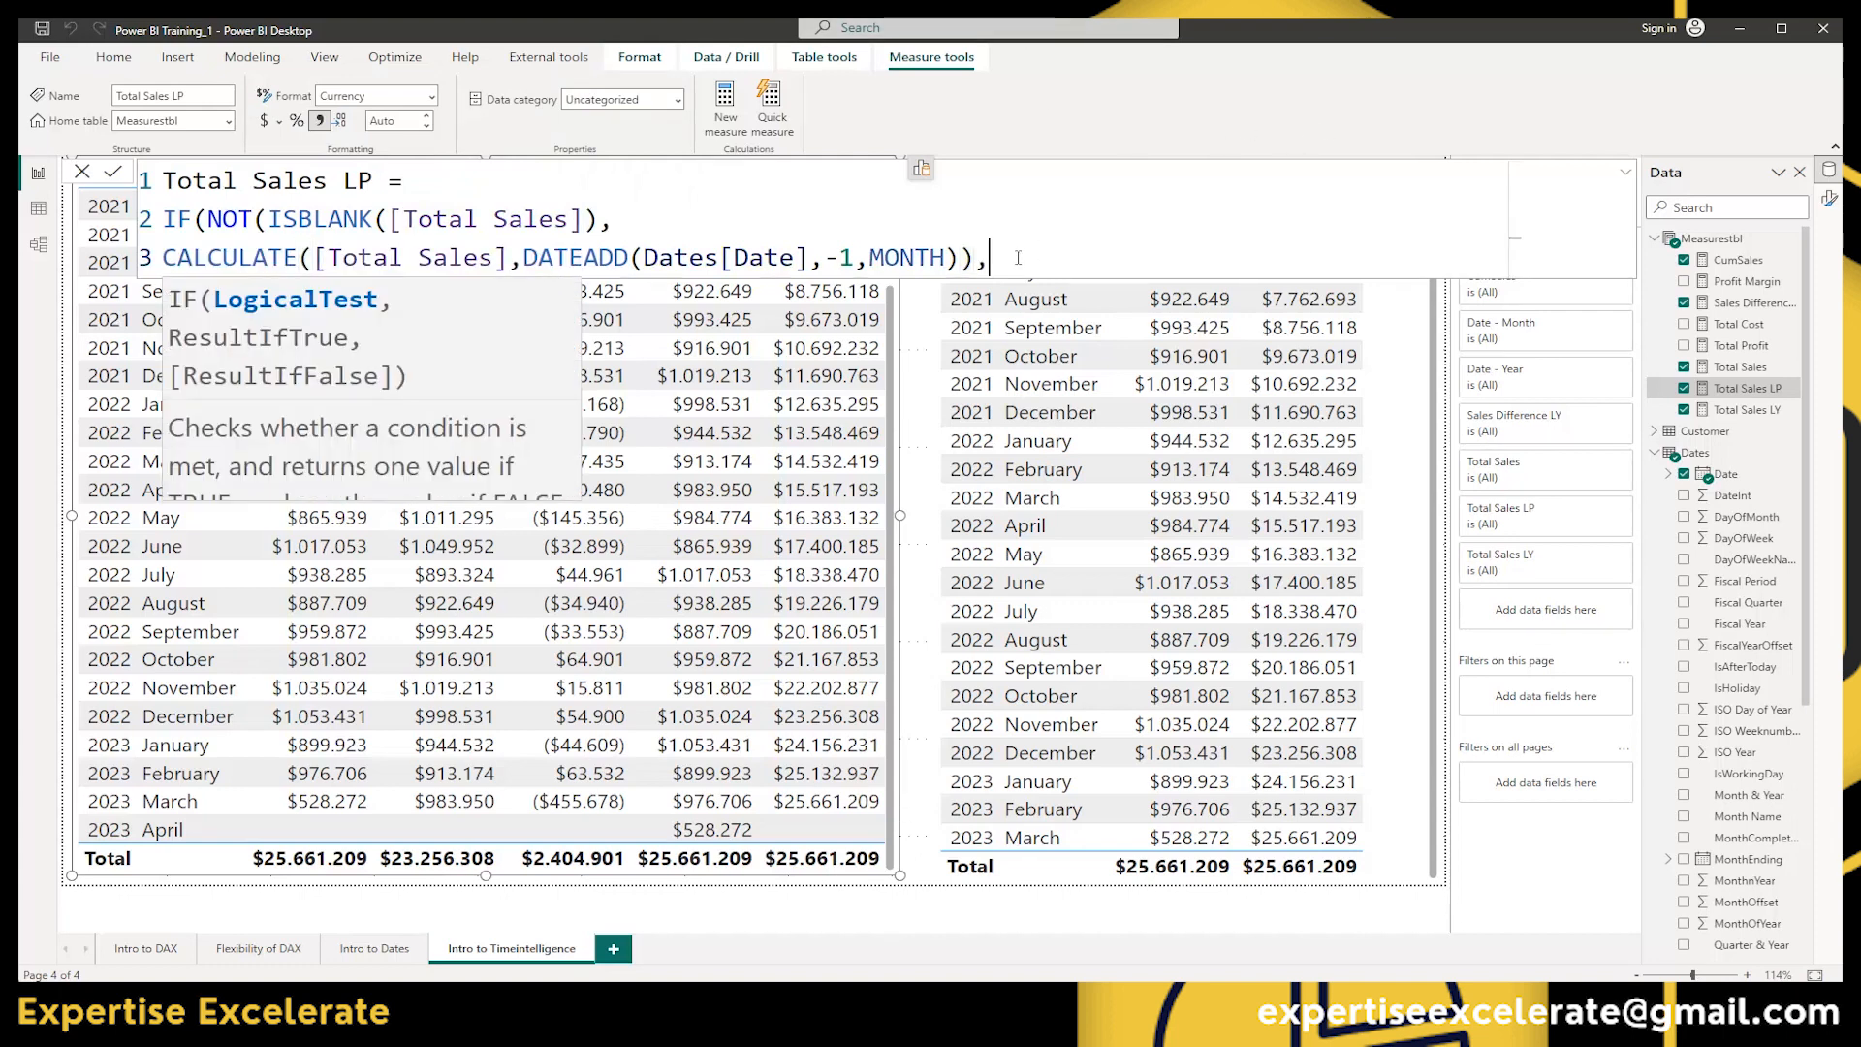
text(BL)
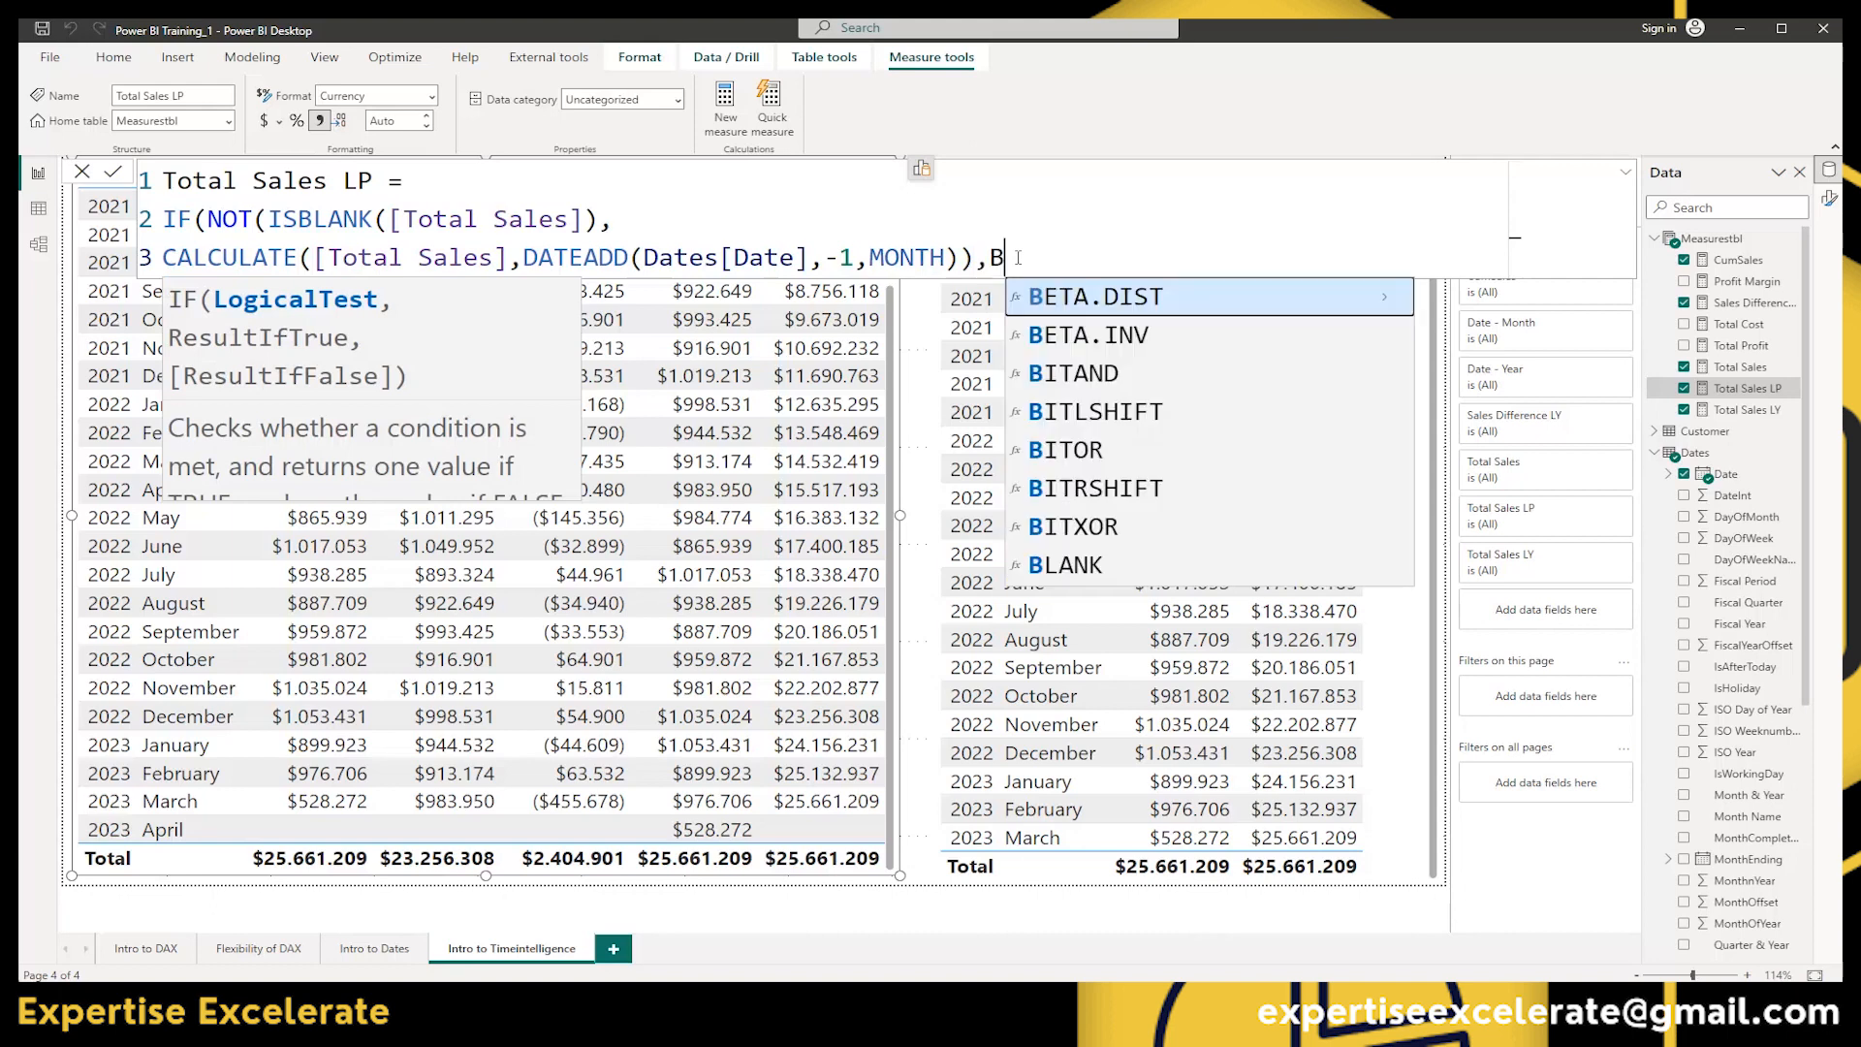
key(Tab)
text())
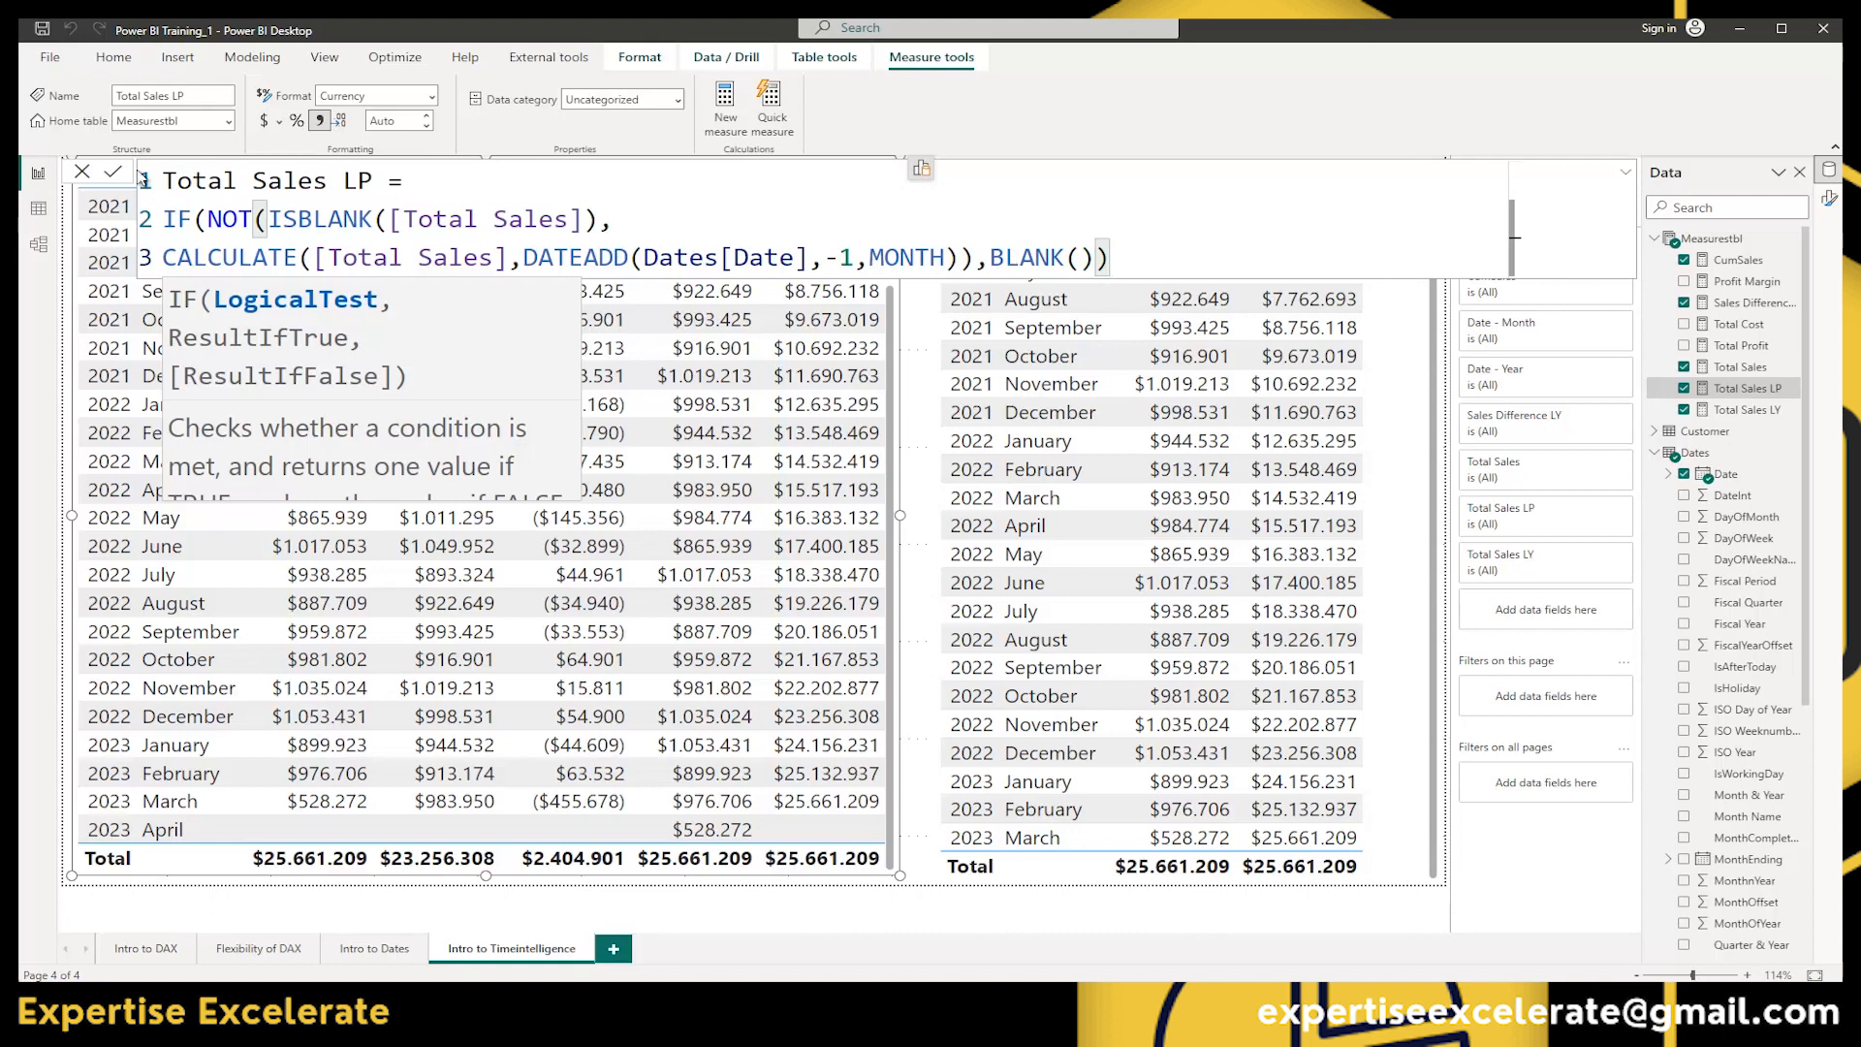
click(598, 219)
text())
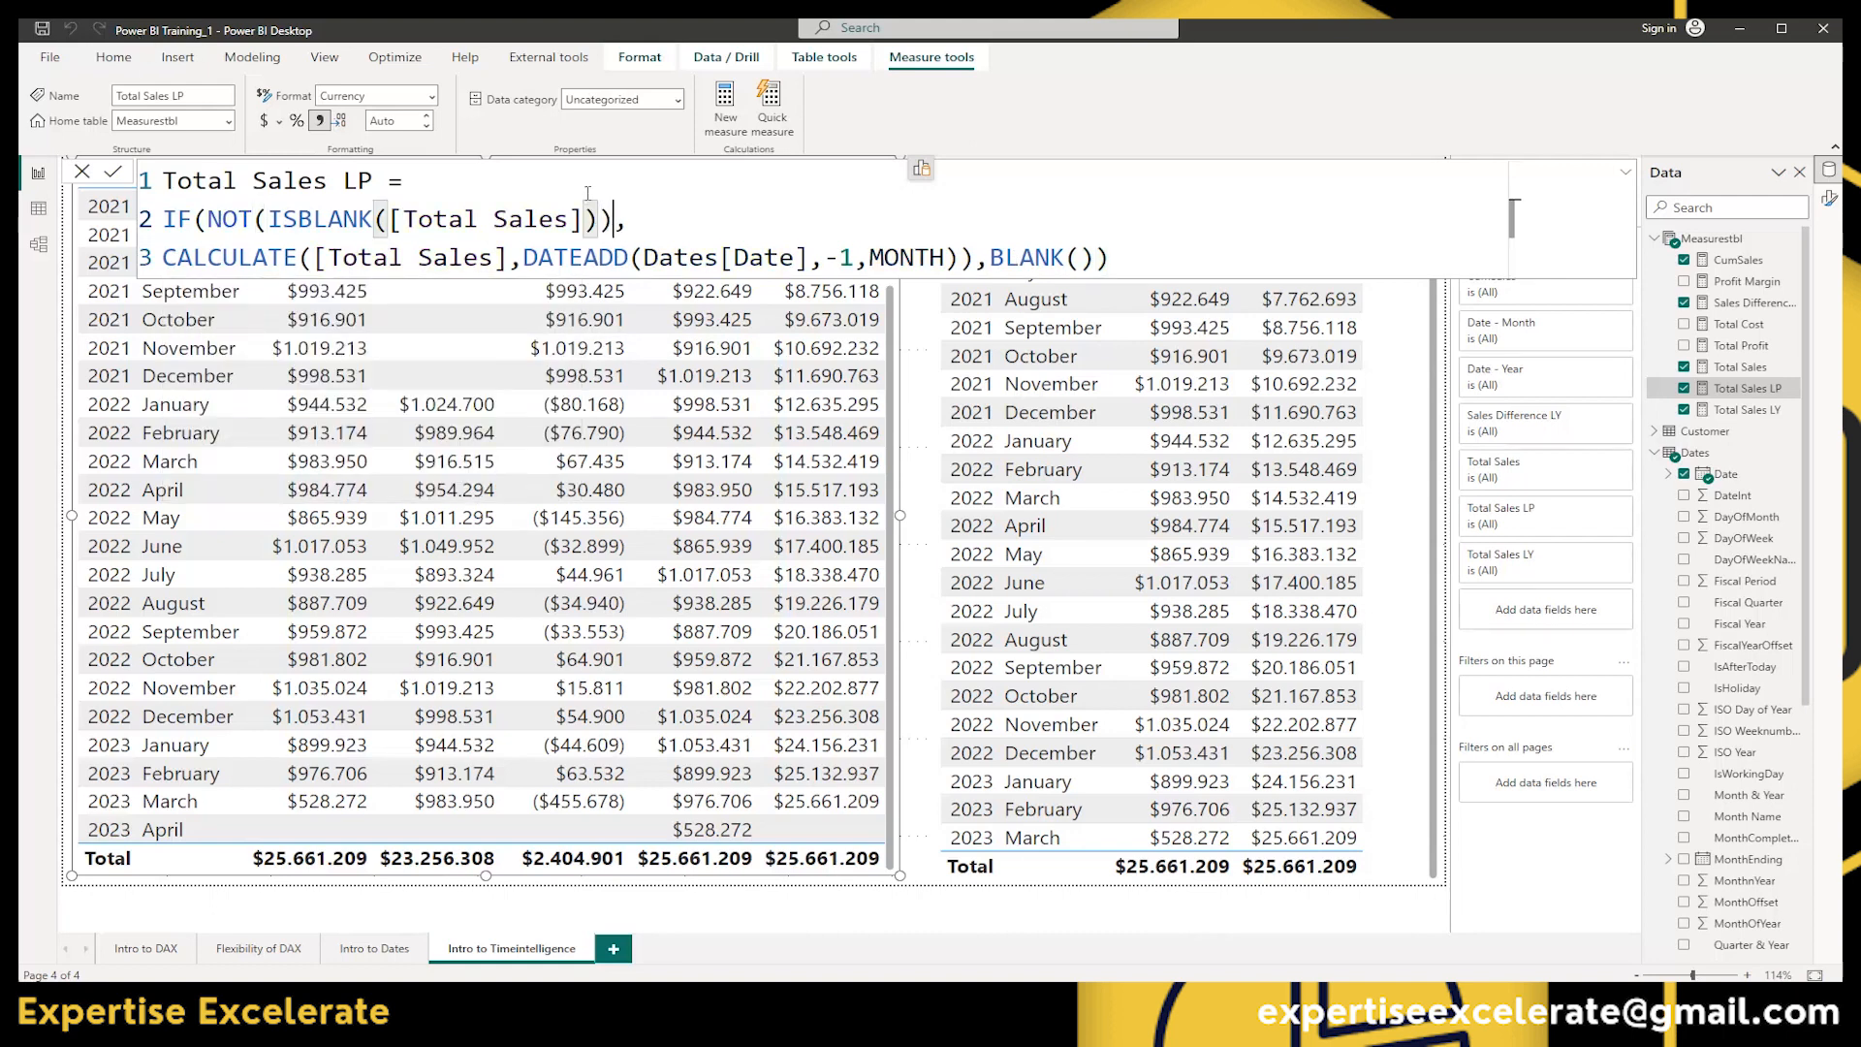
click(1113, 254)
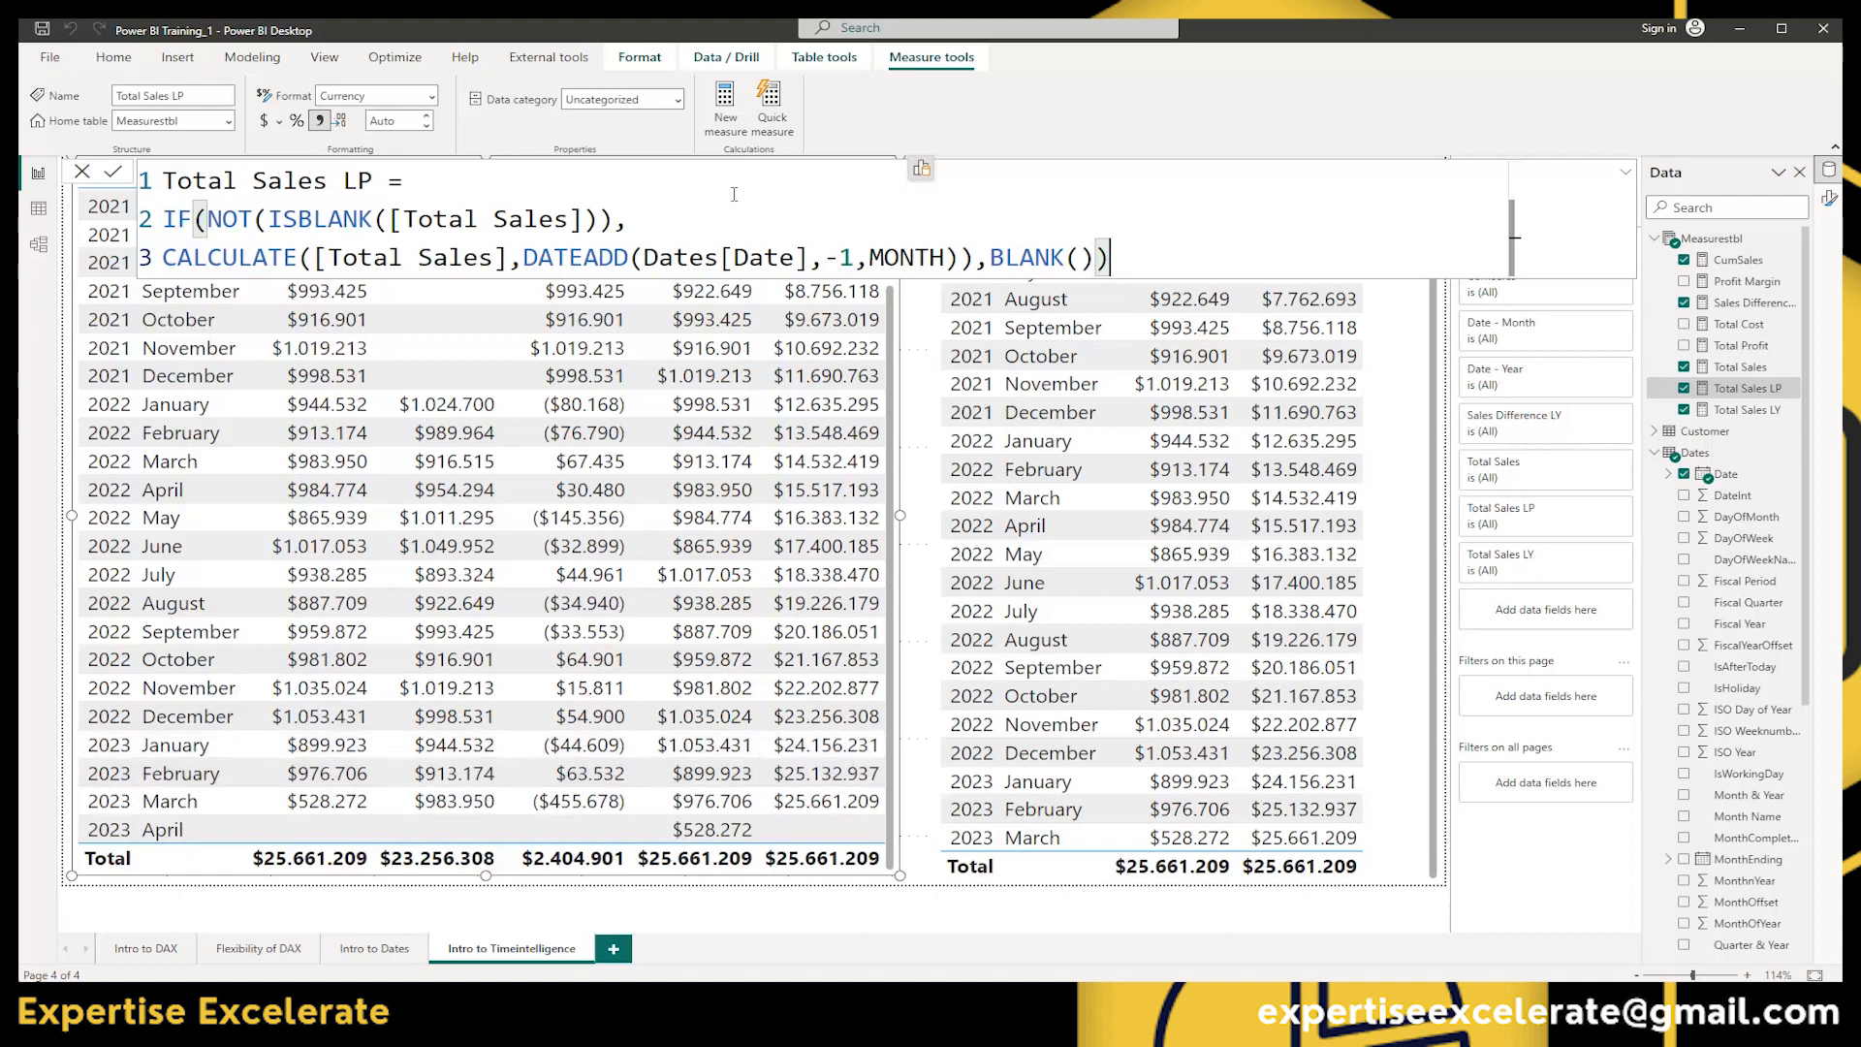
Commit the Total Sales LP formula and compare it with the formulas of the CumSales and Total Sales LY measures
click(116, 172)
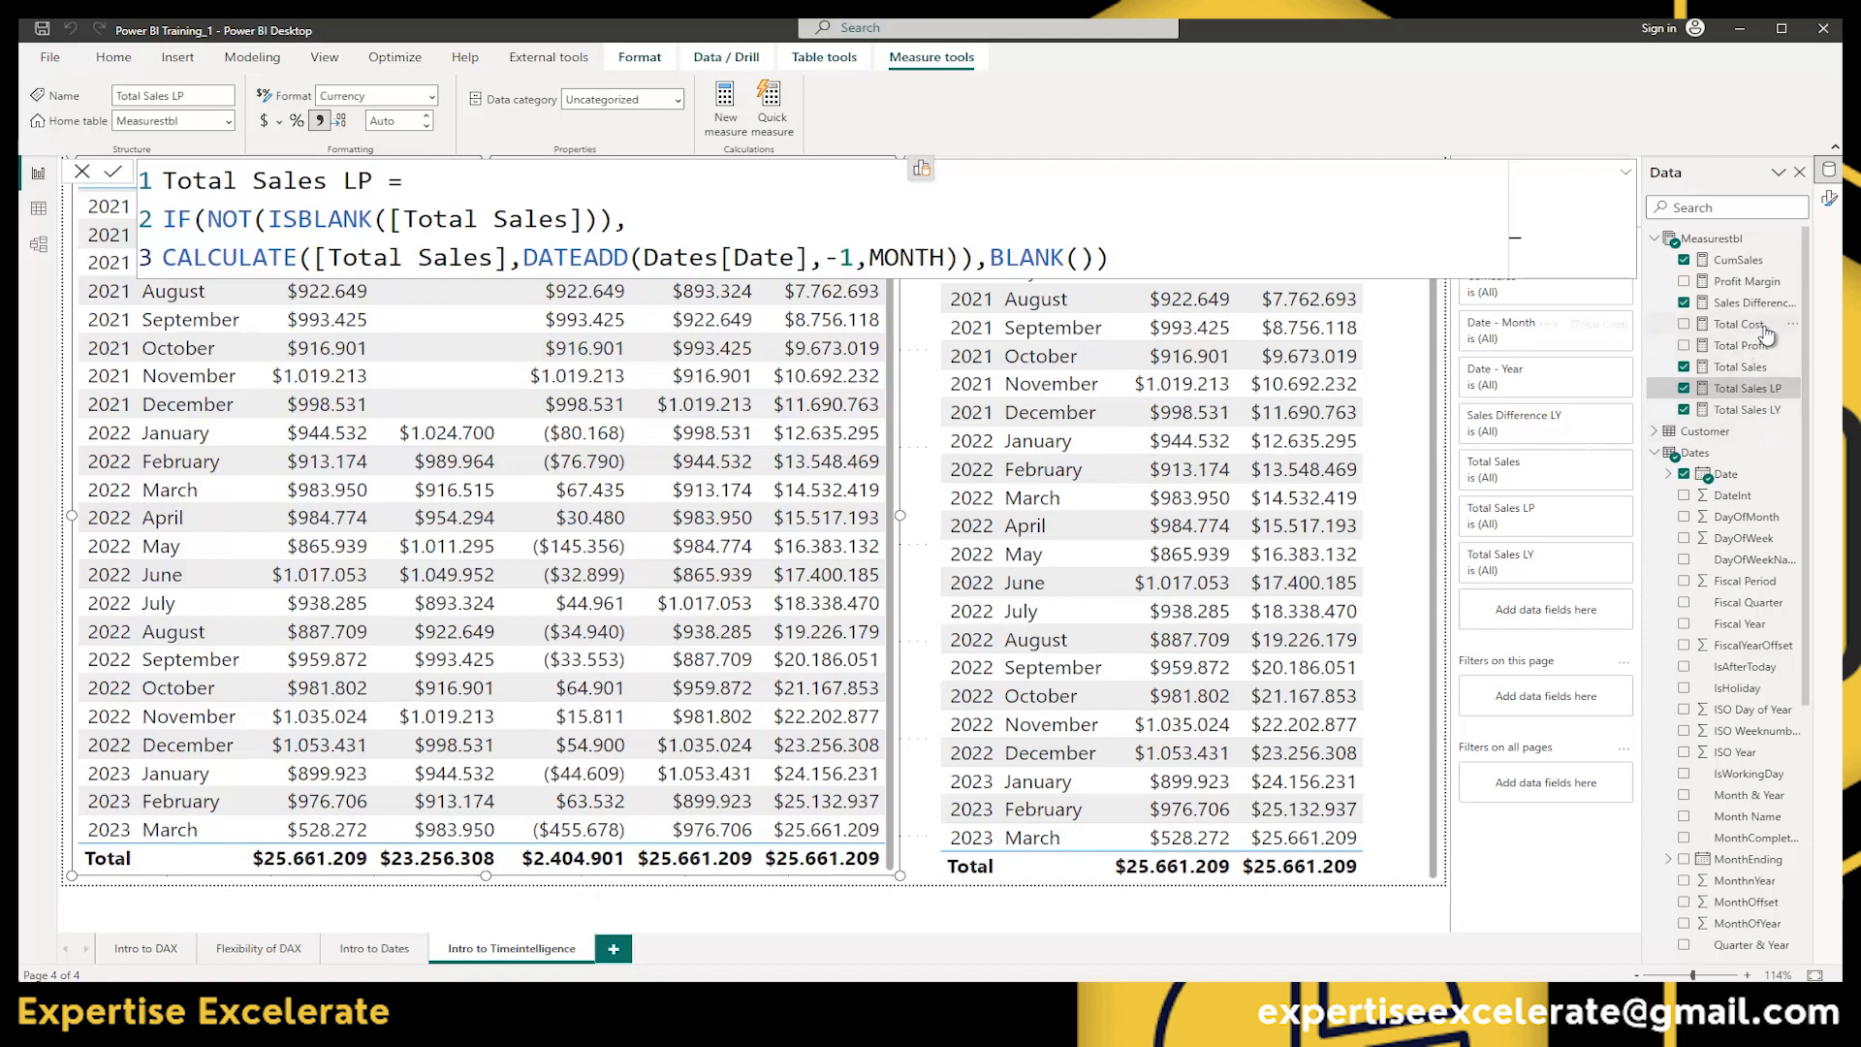
click(1748, 260)
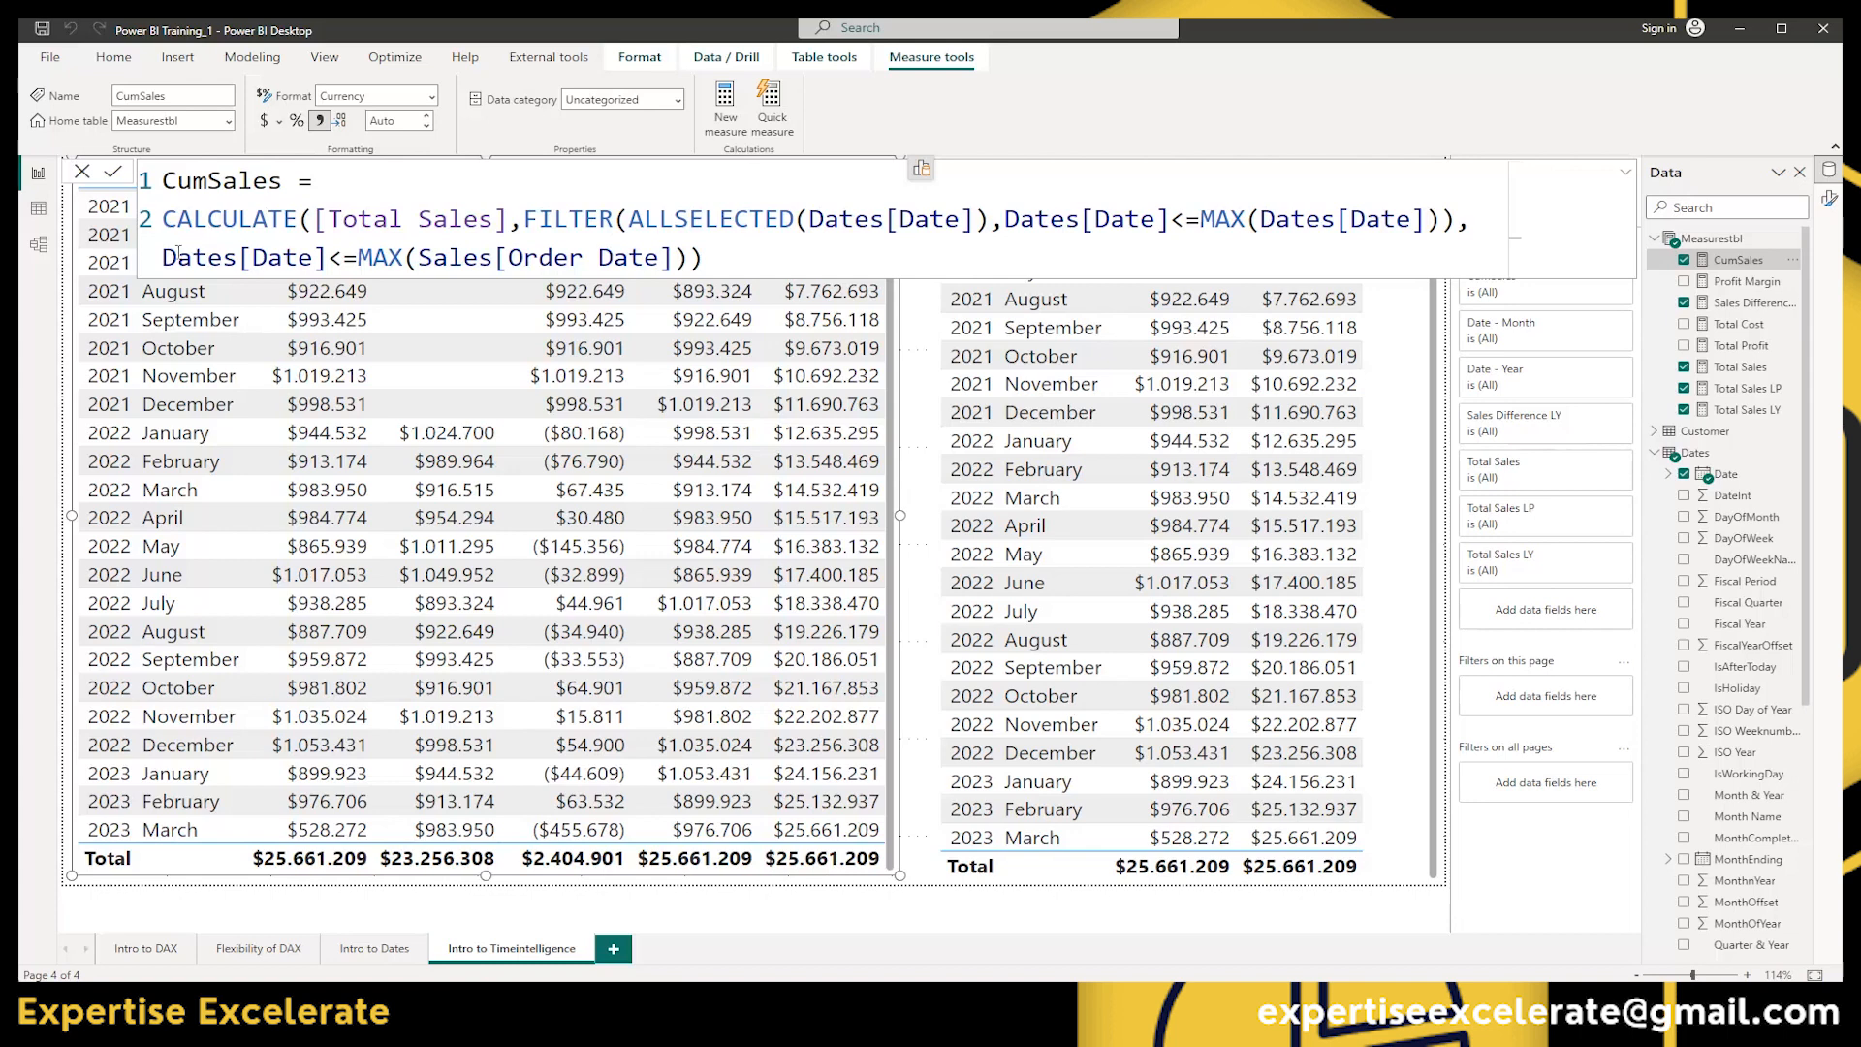
drag(166, 258, 705, 258)
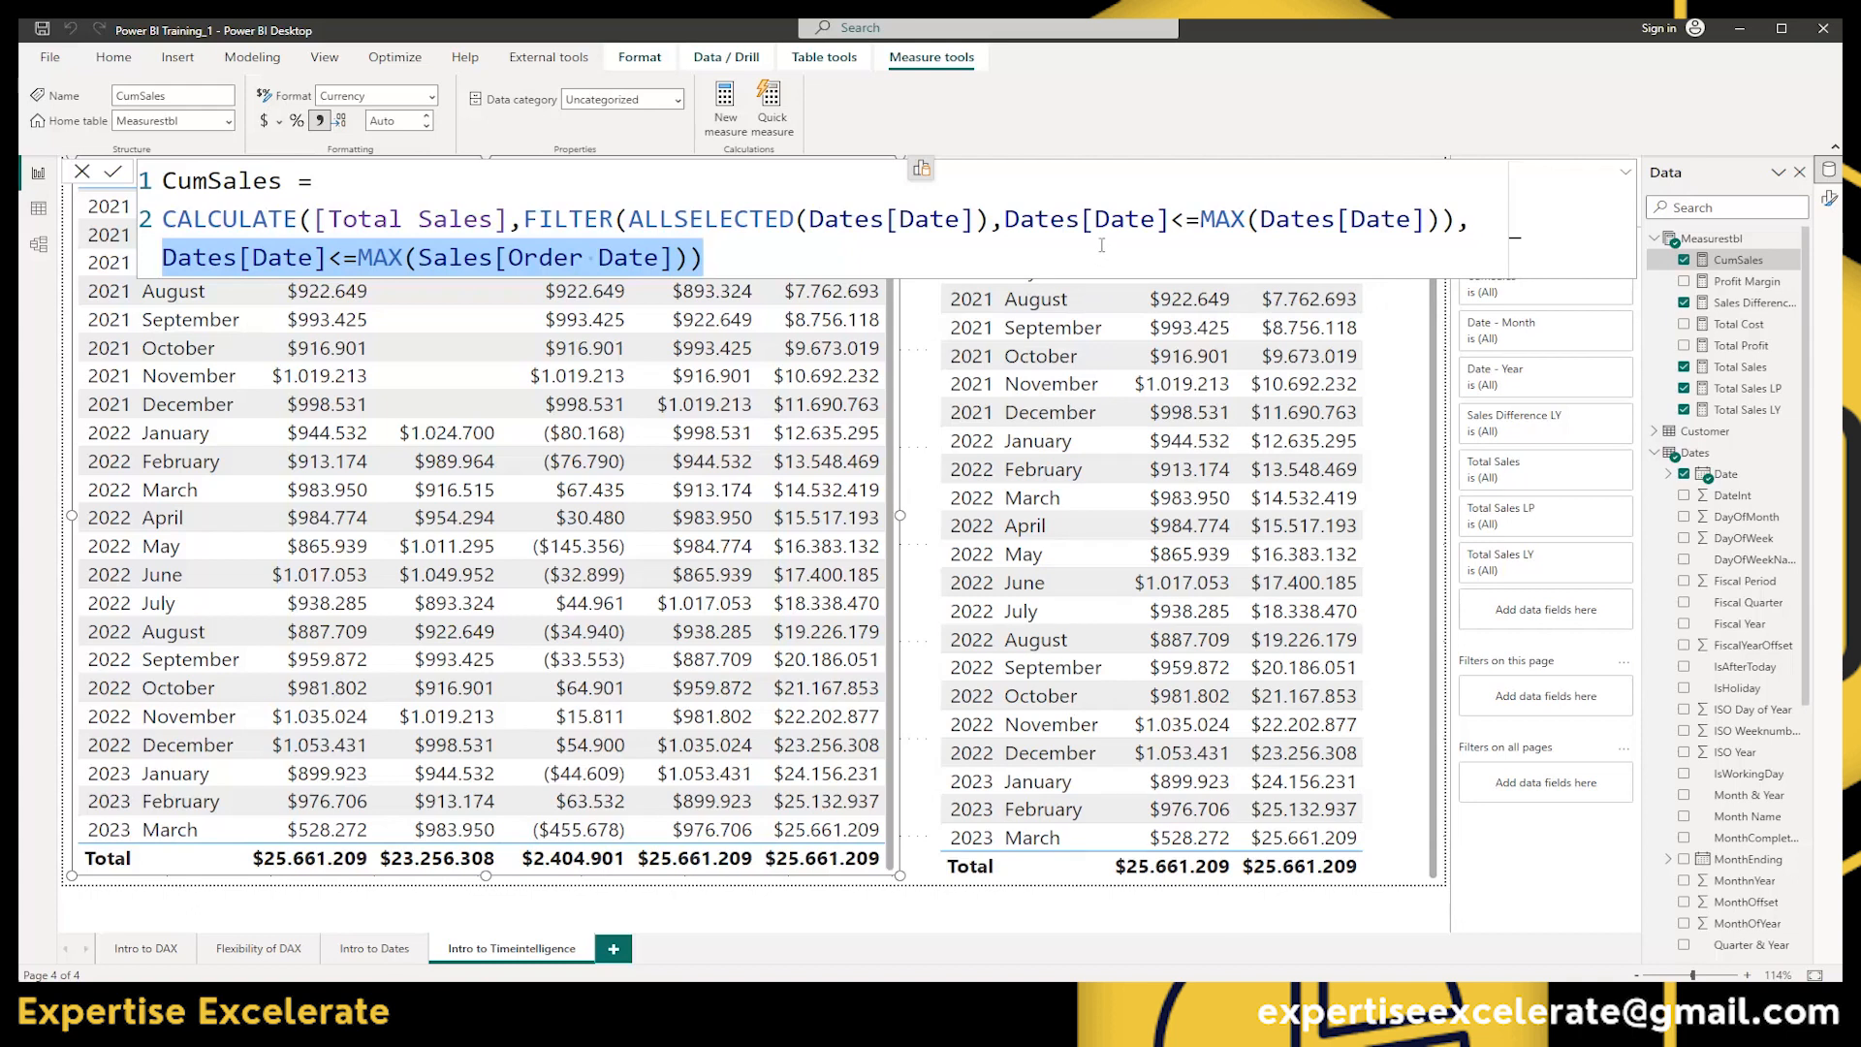
click(1745, 411)
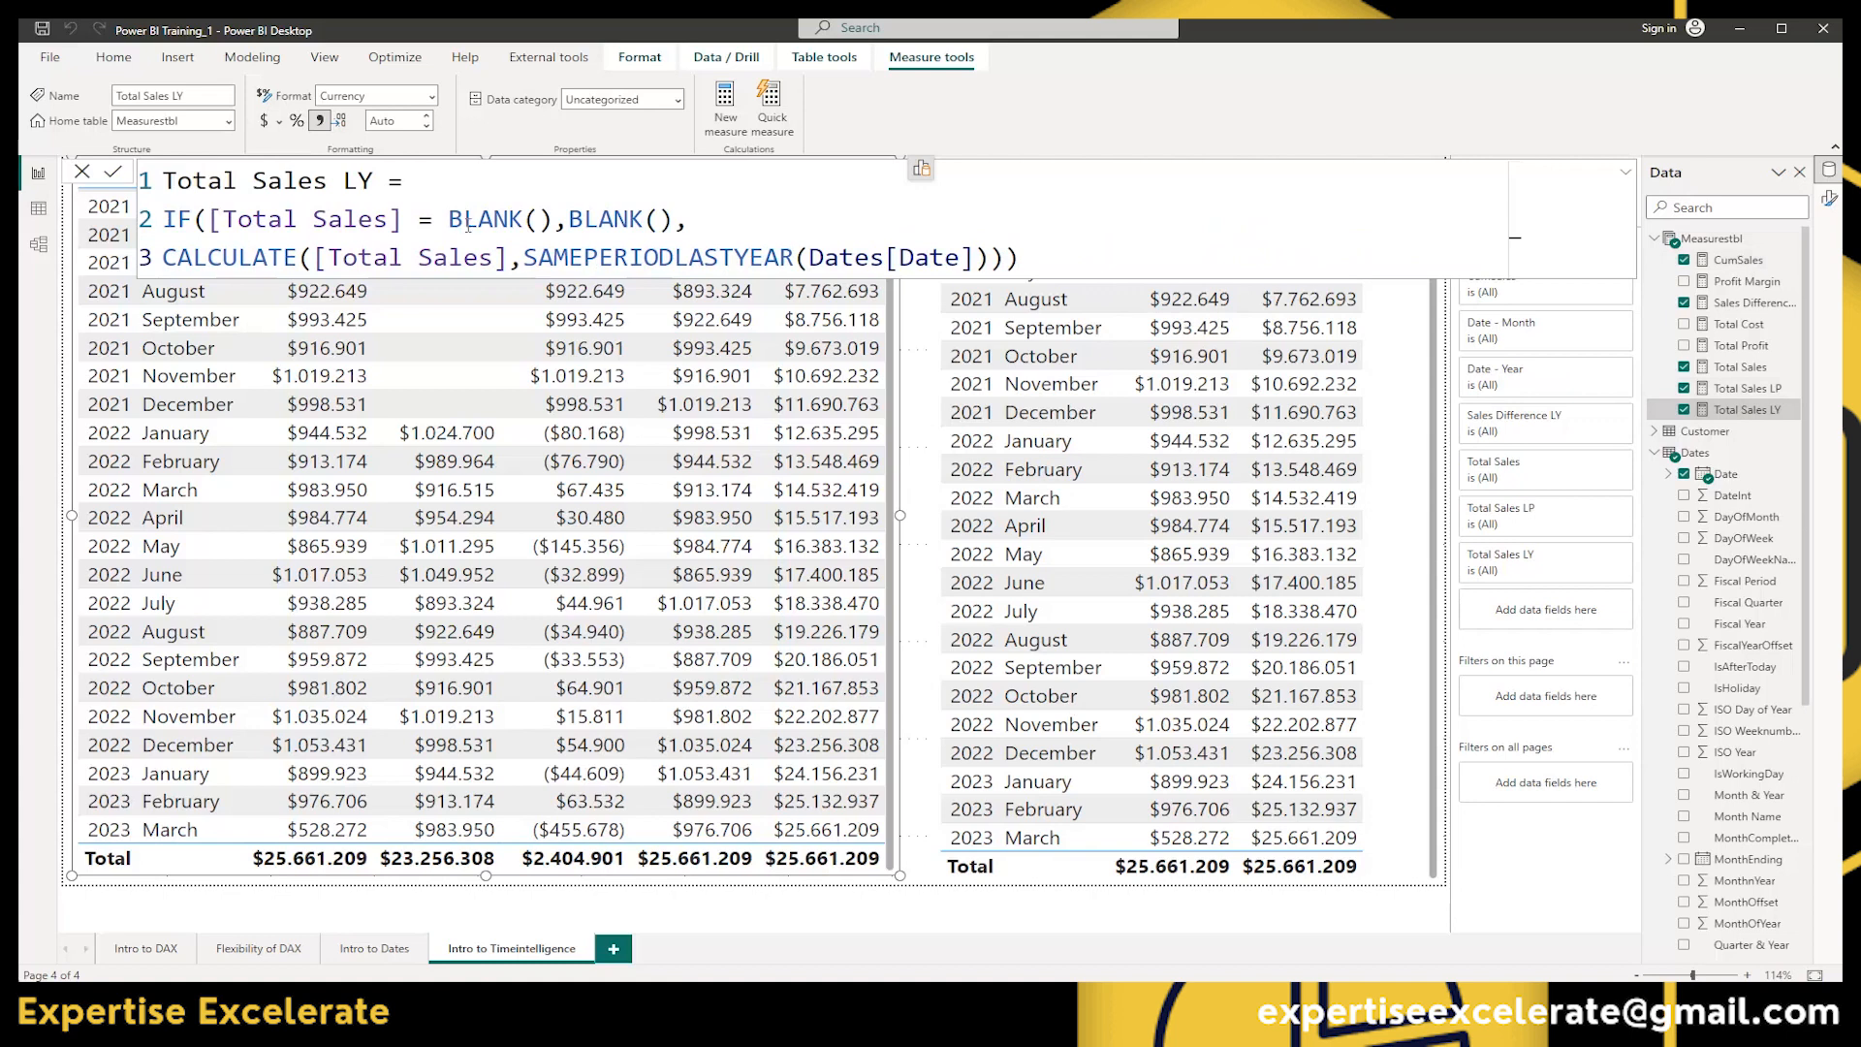
click(1749, 389)
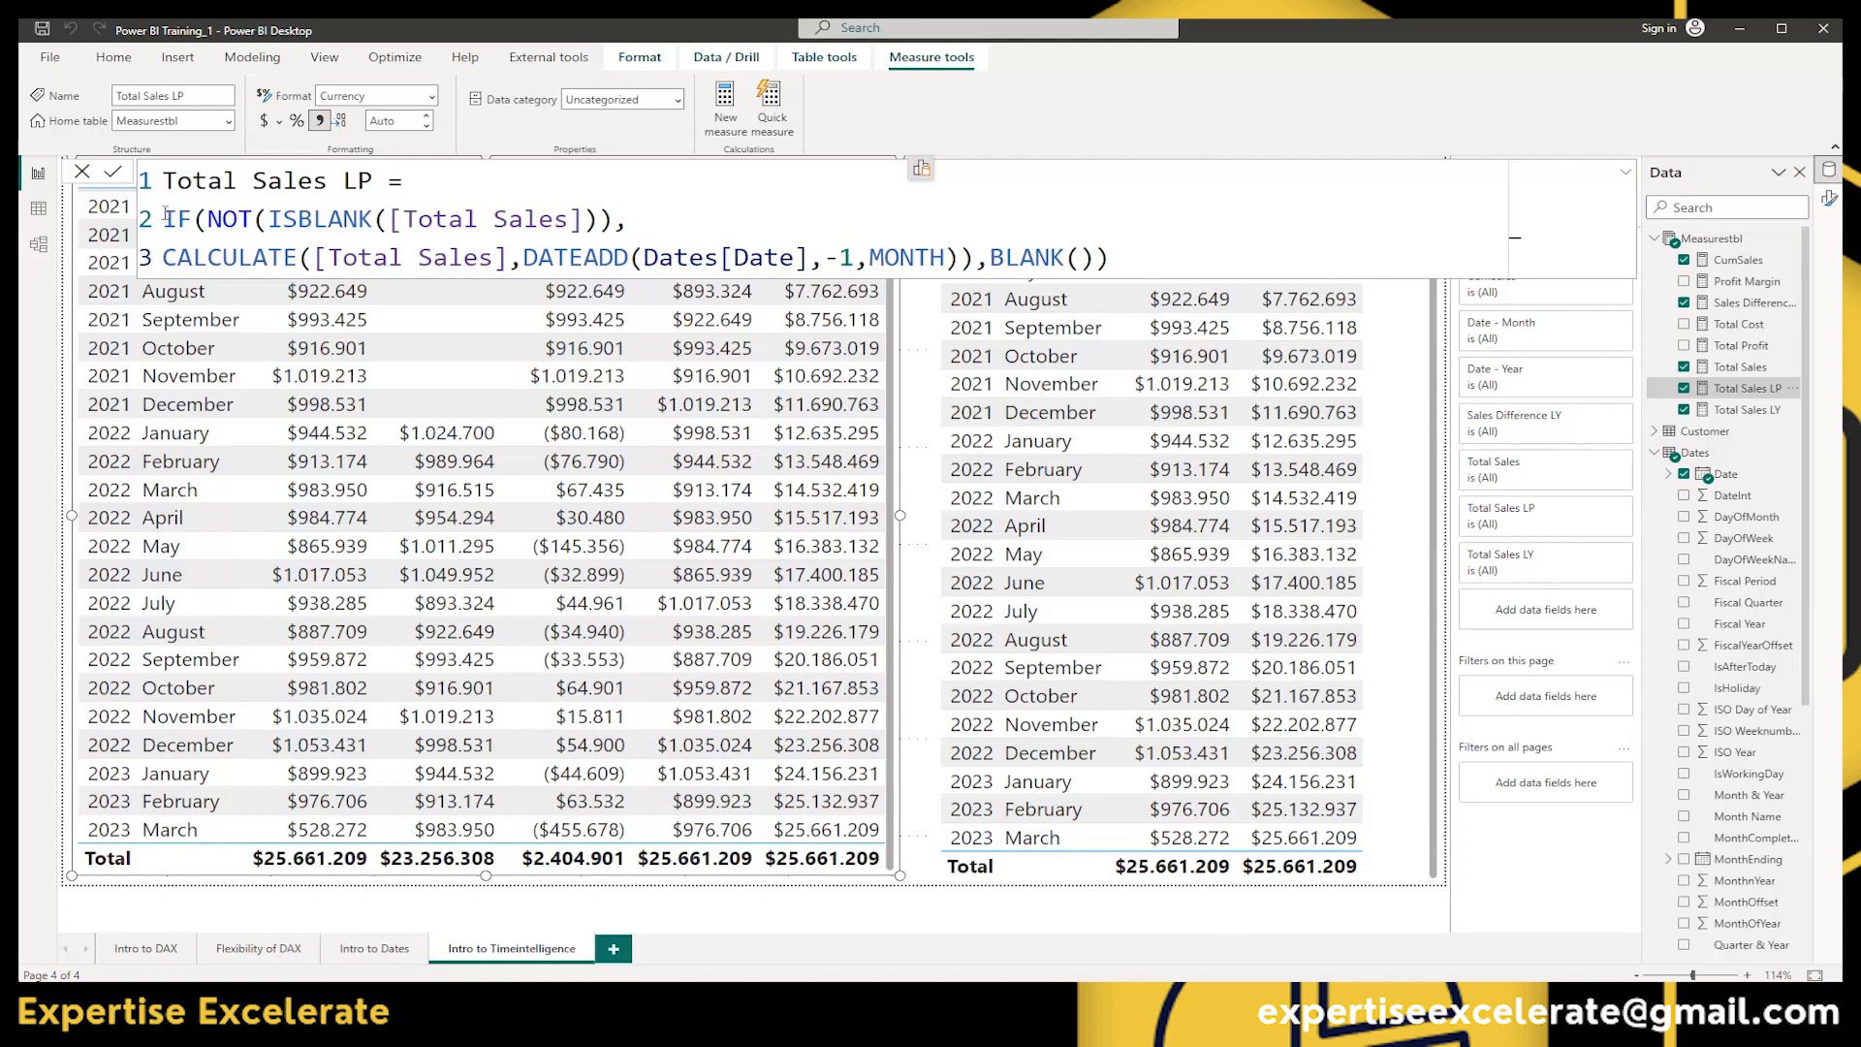
drag(162, 219, 1114, 257)
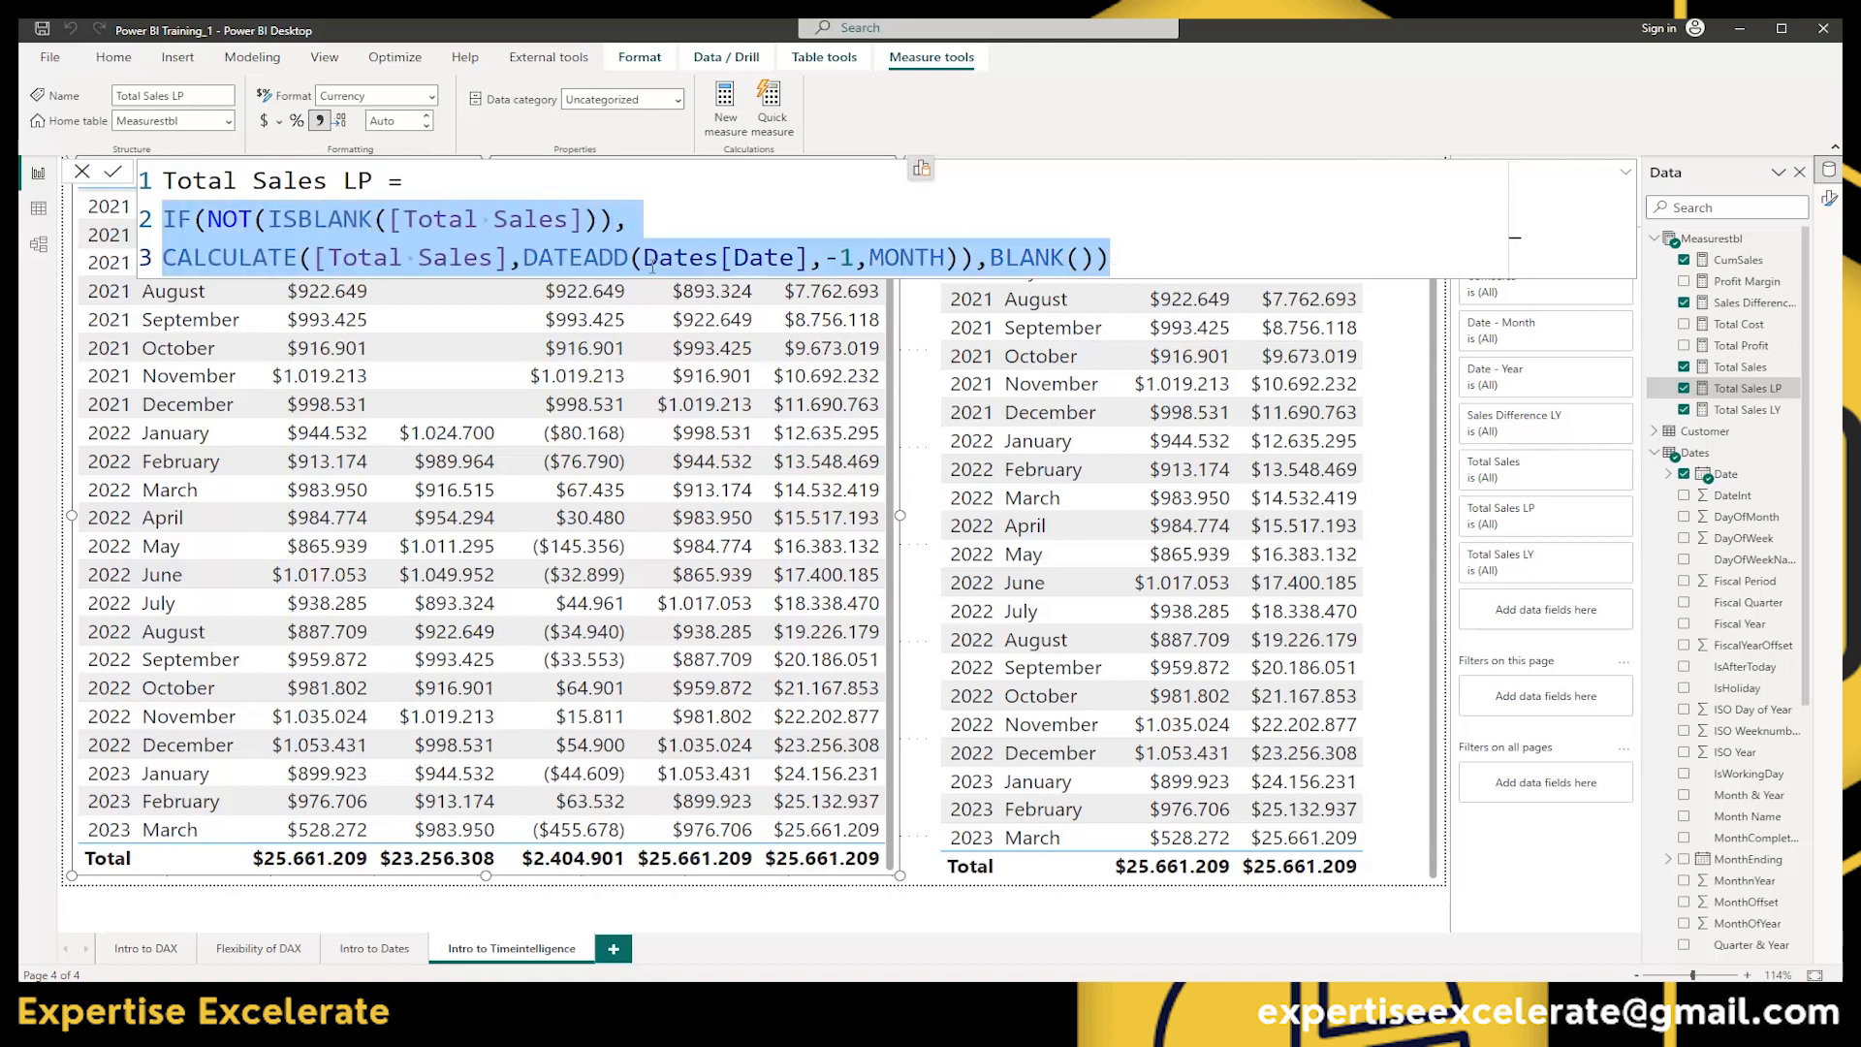
click(657, 219)
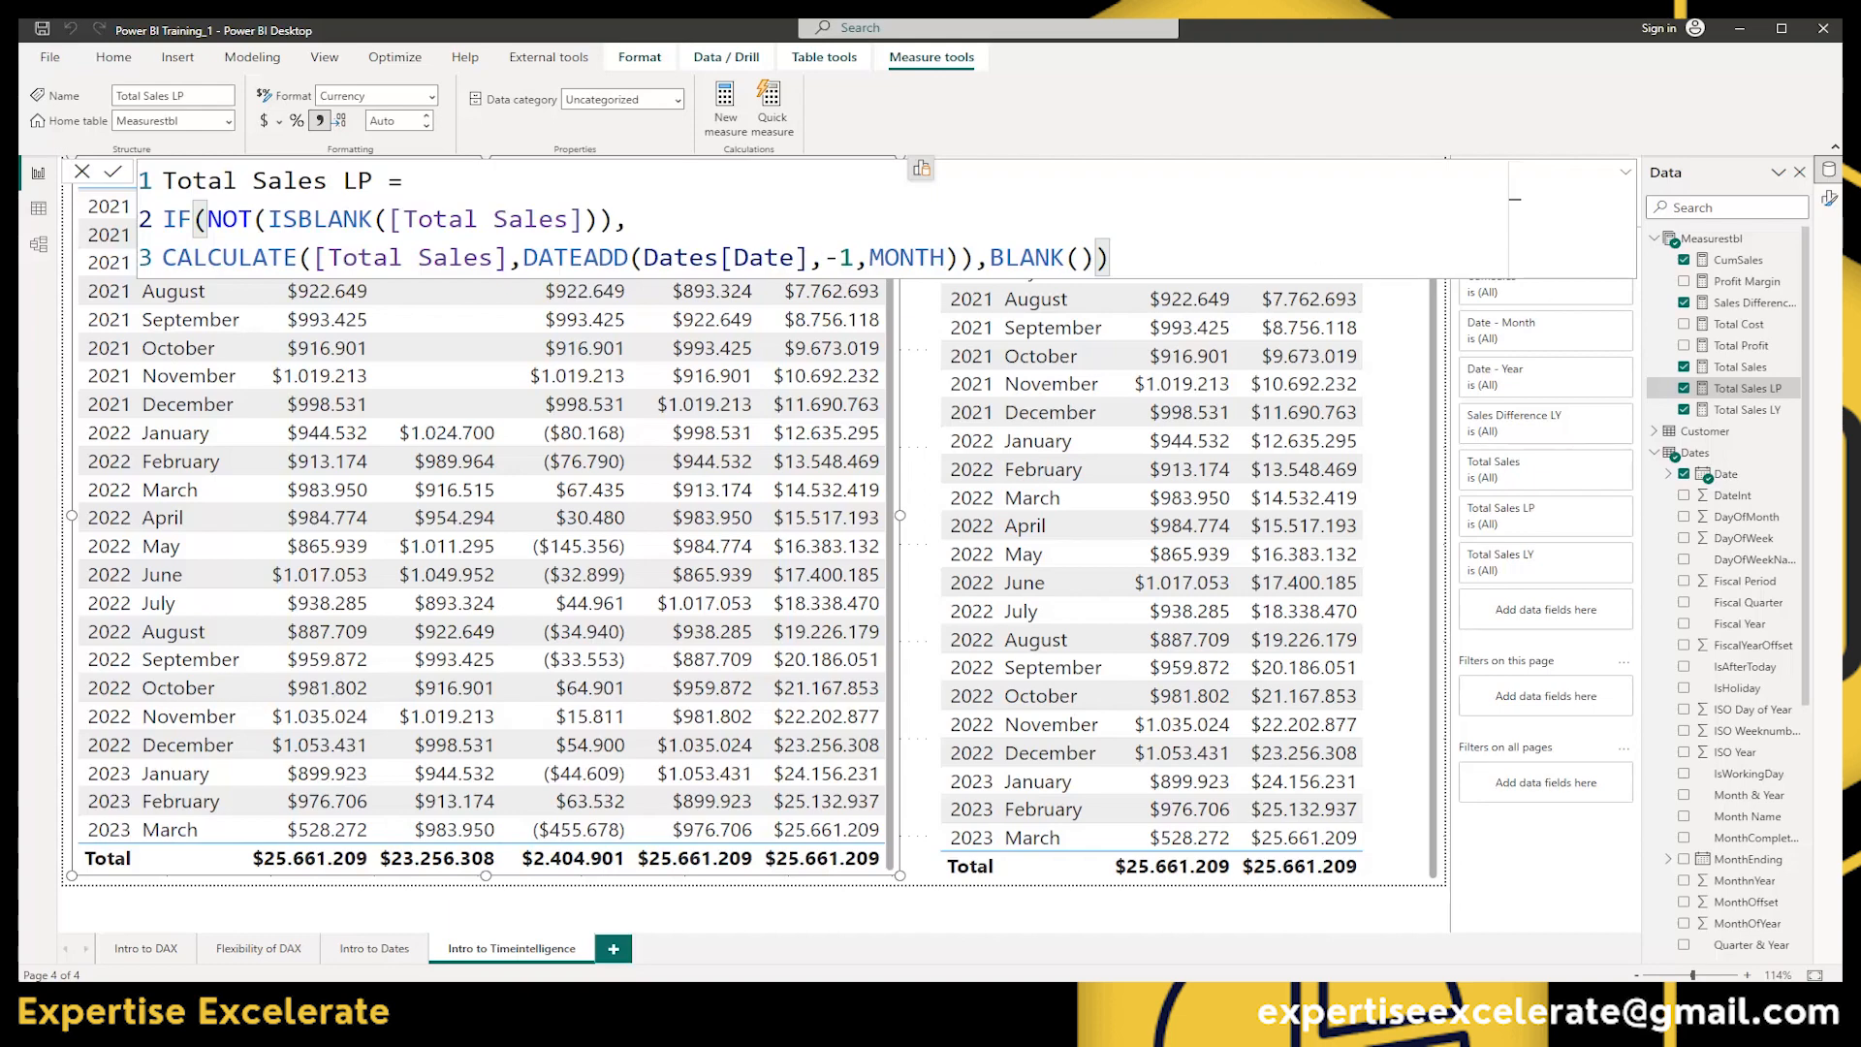
Bring up the DAX Formatter website in the browser, preview its light theme and restore the dark theme
drag(1860, 191, 659, 191)
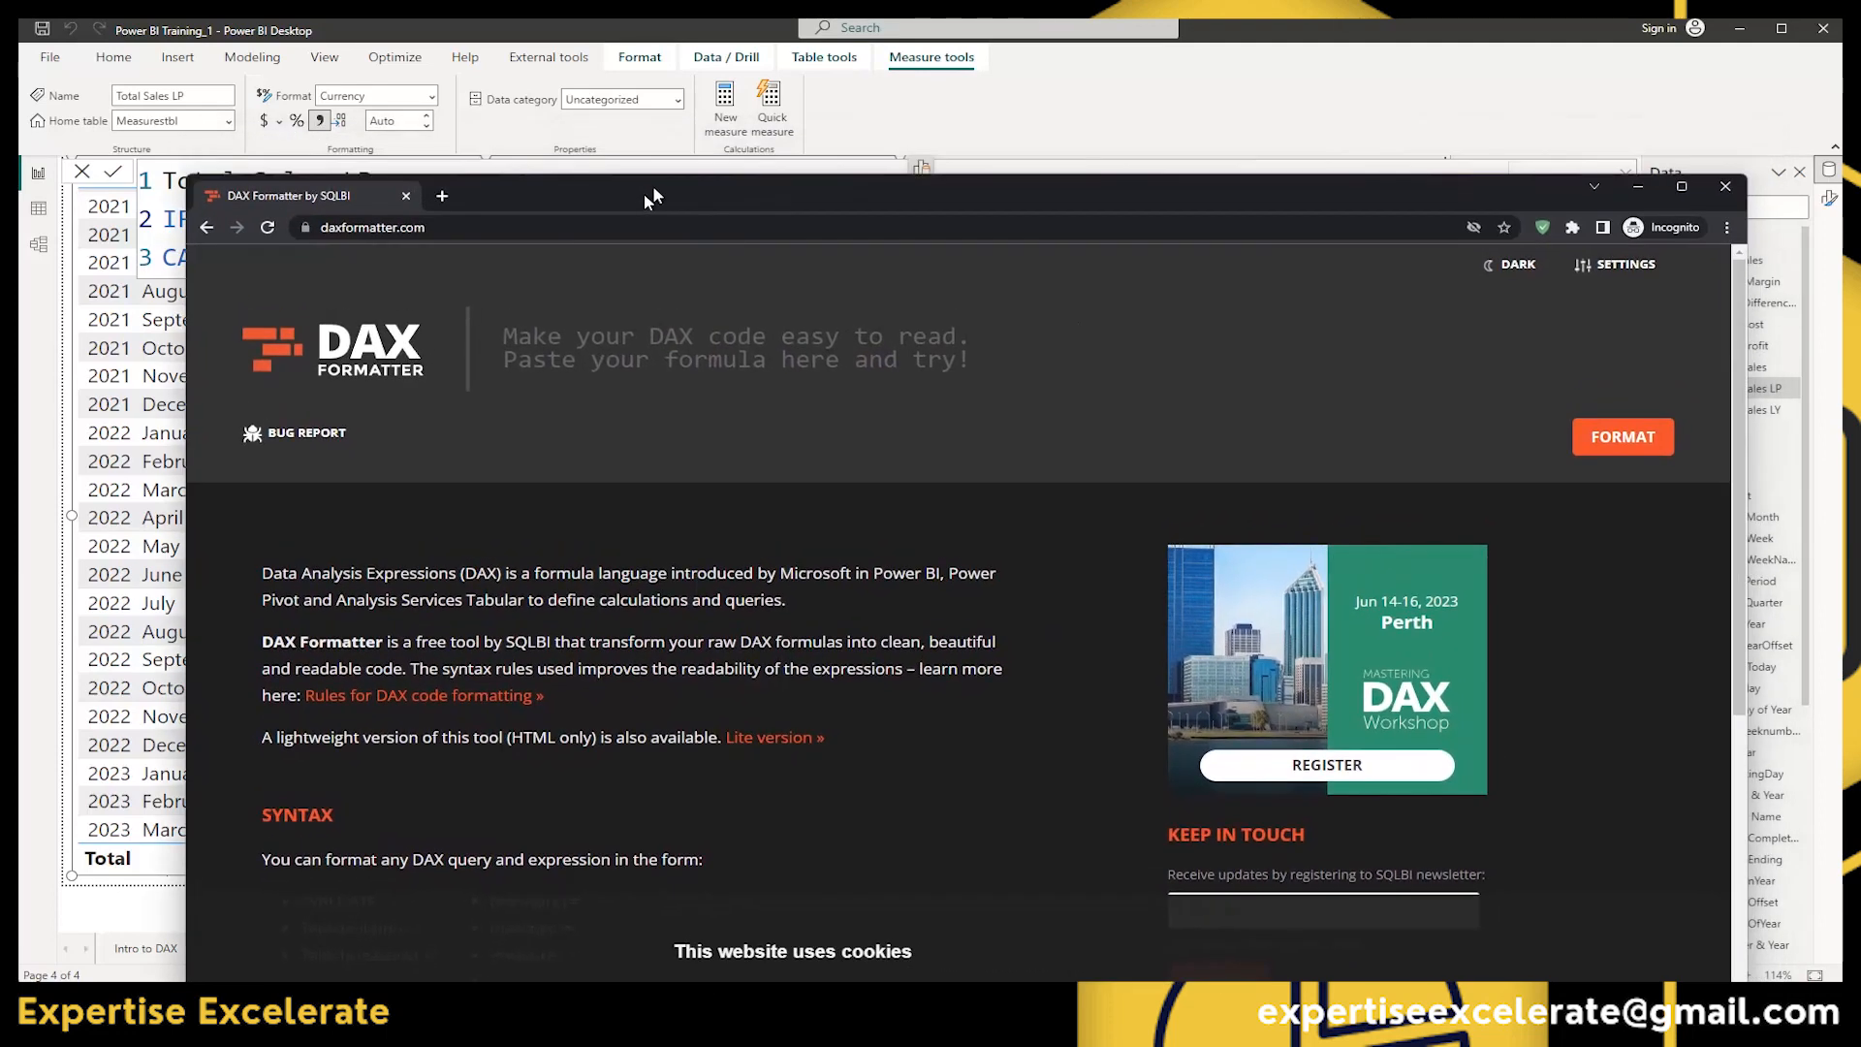
click(1531, 254)
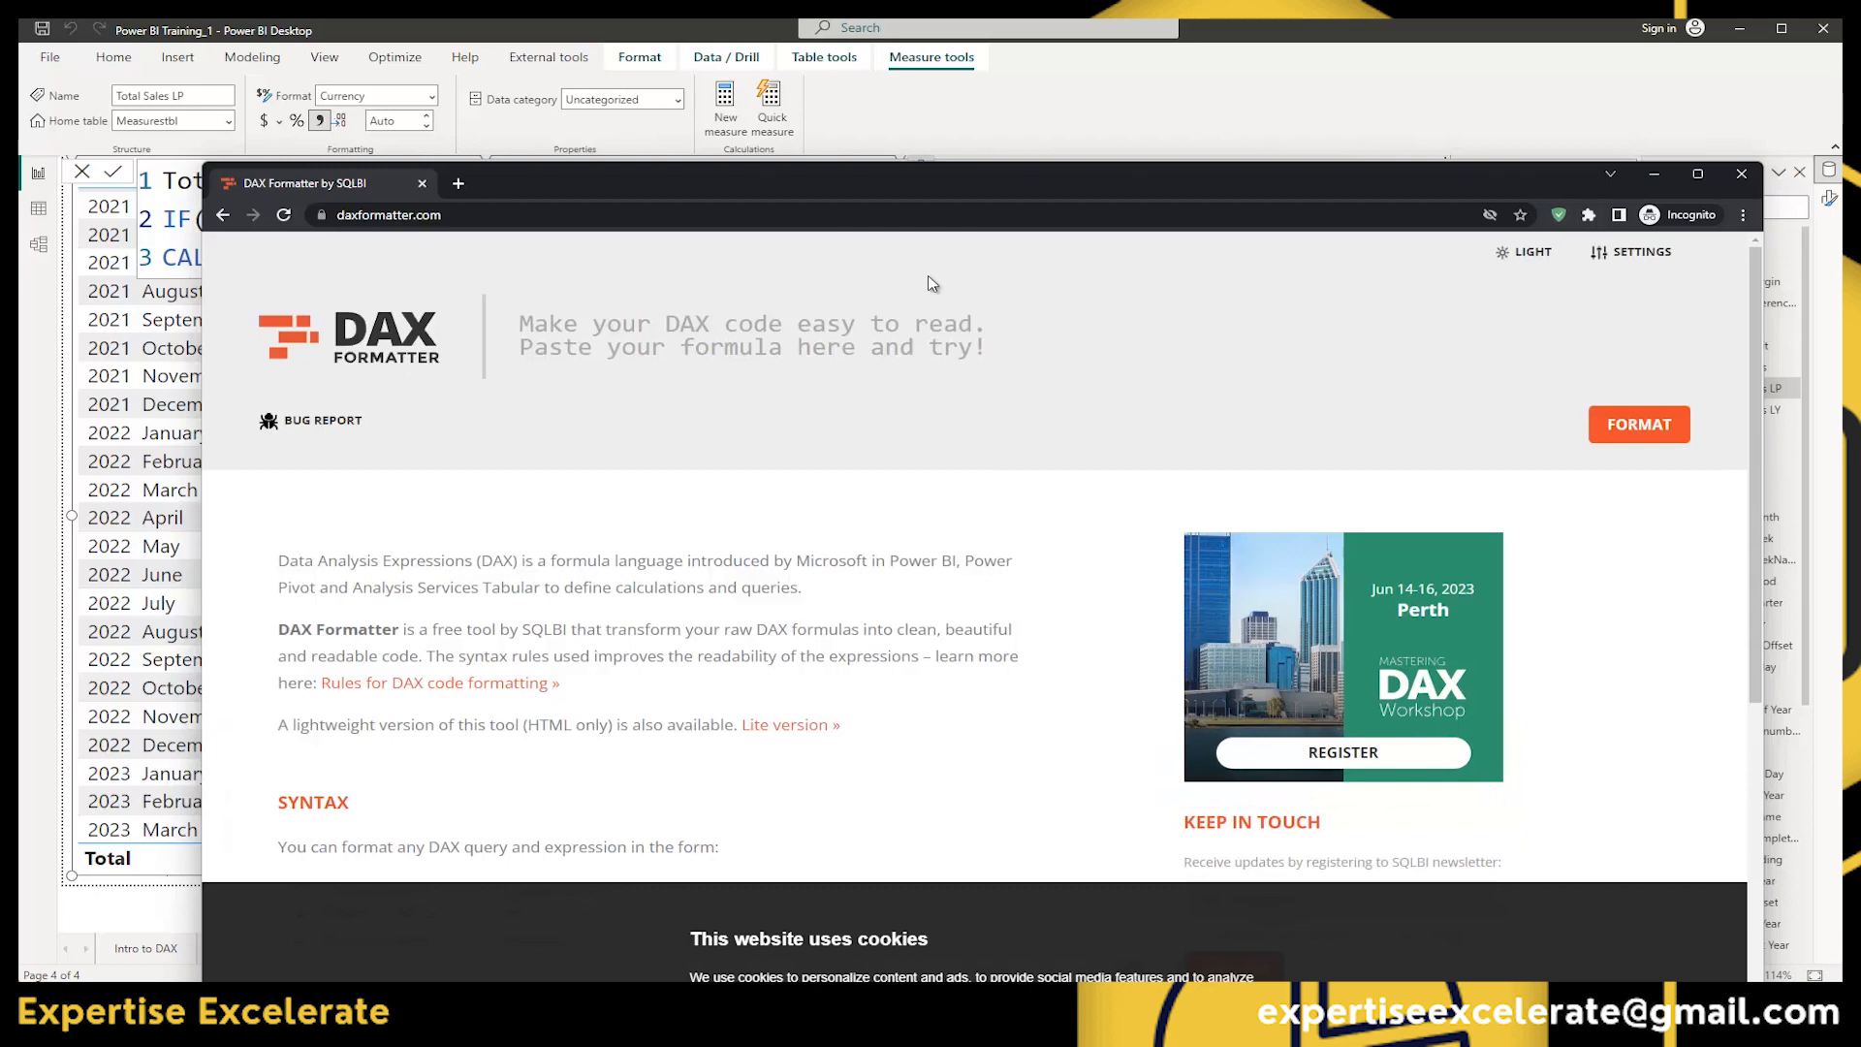
click(1536, 254)
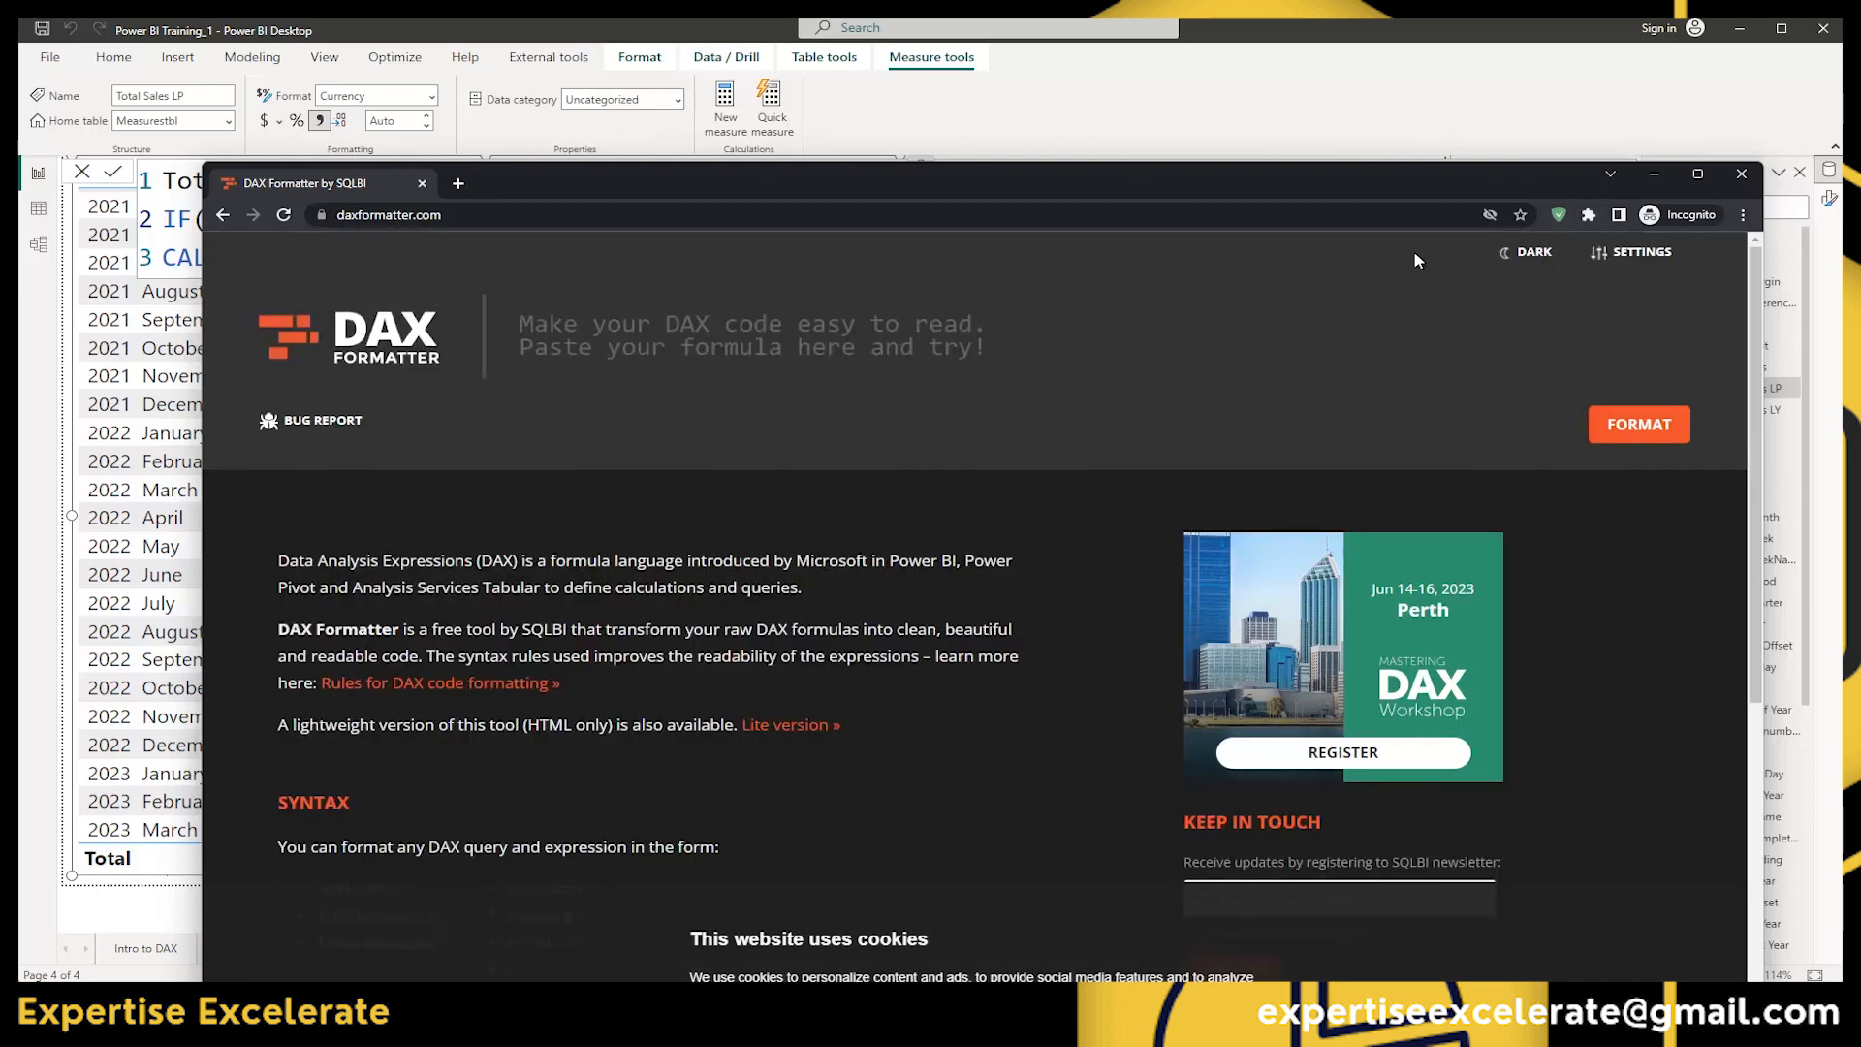
drag(1146, 192, 1422, 222)
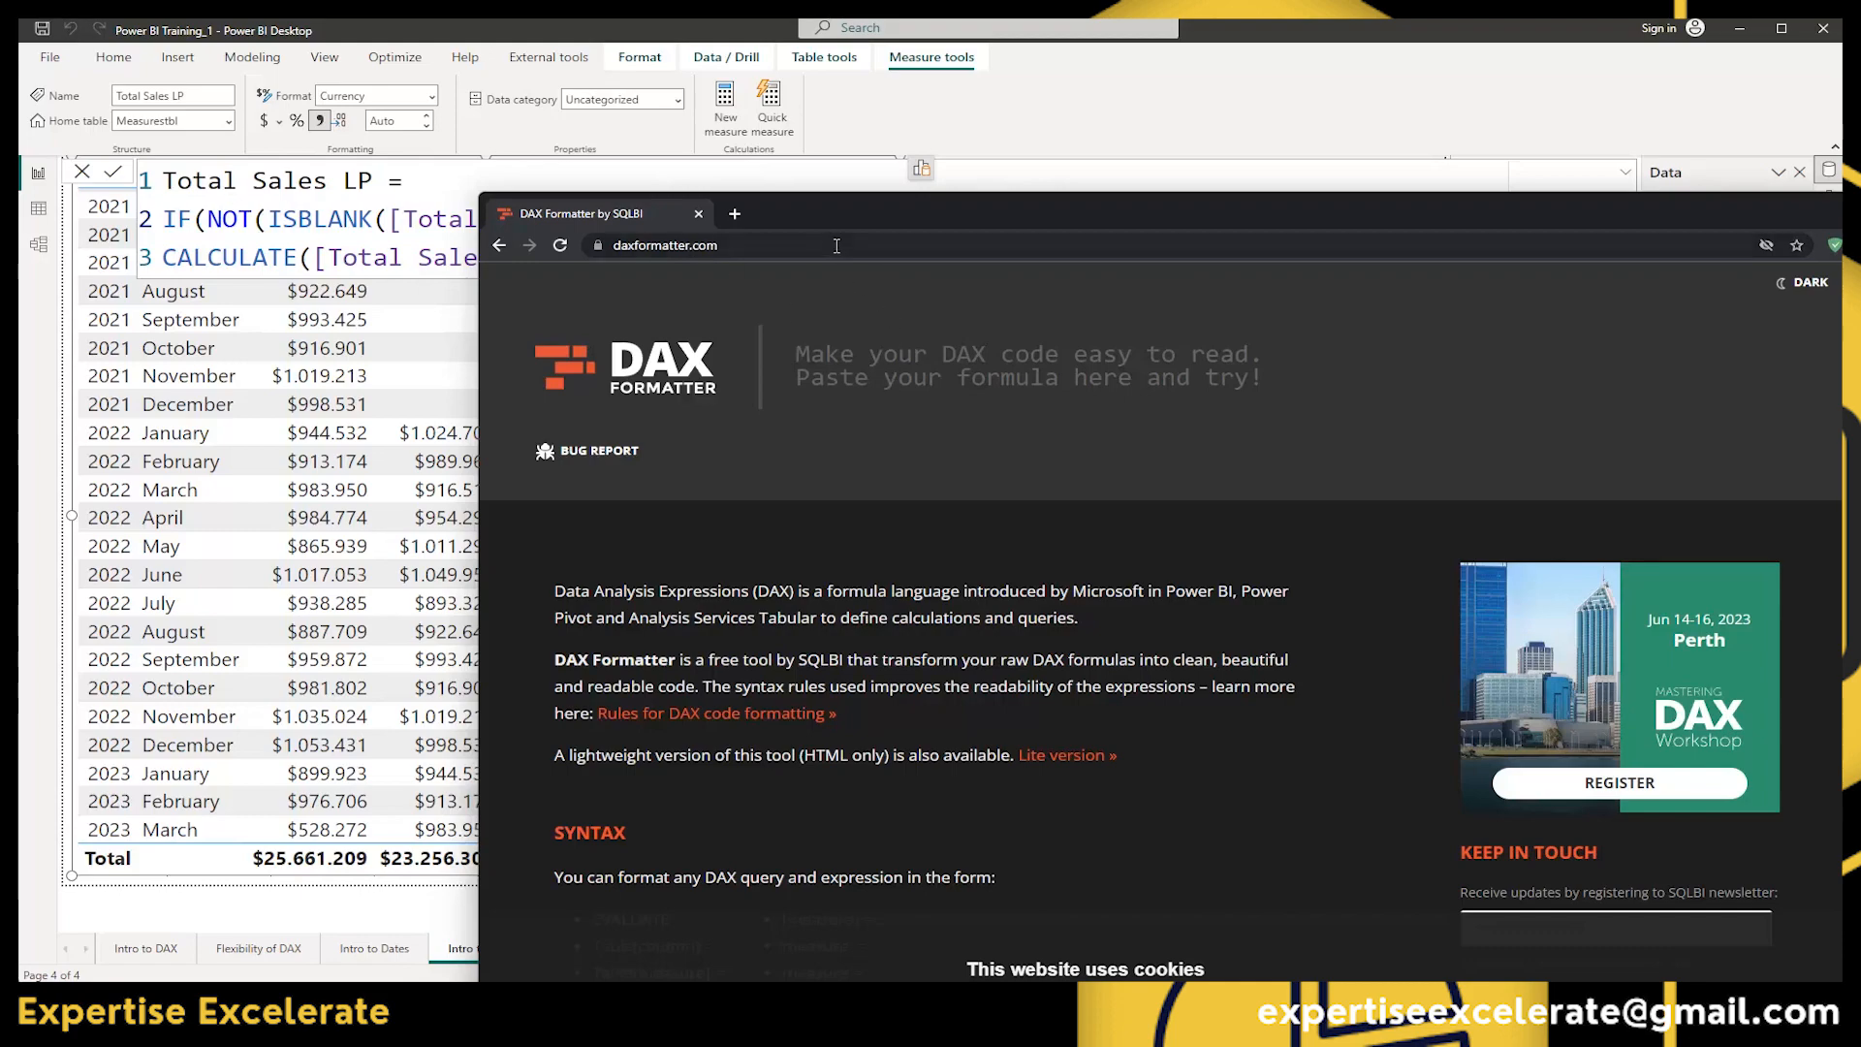
drag(828, 219, 1493, 201)
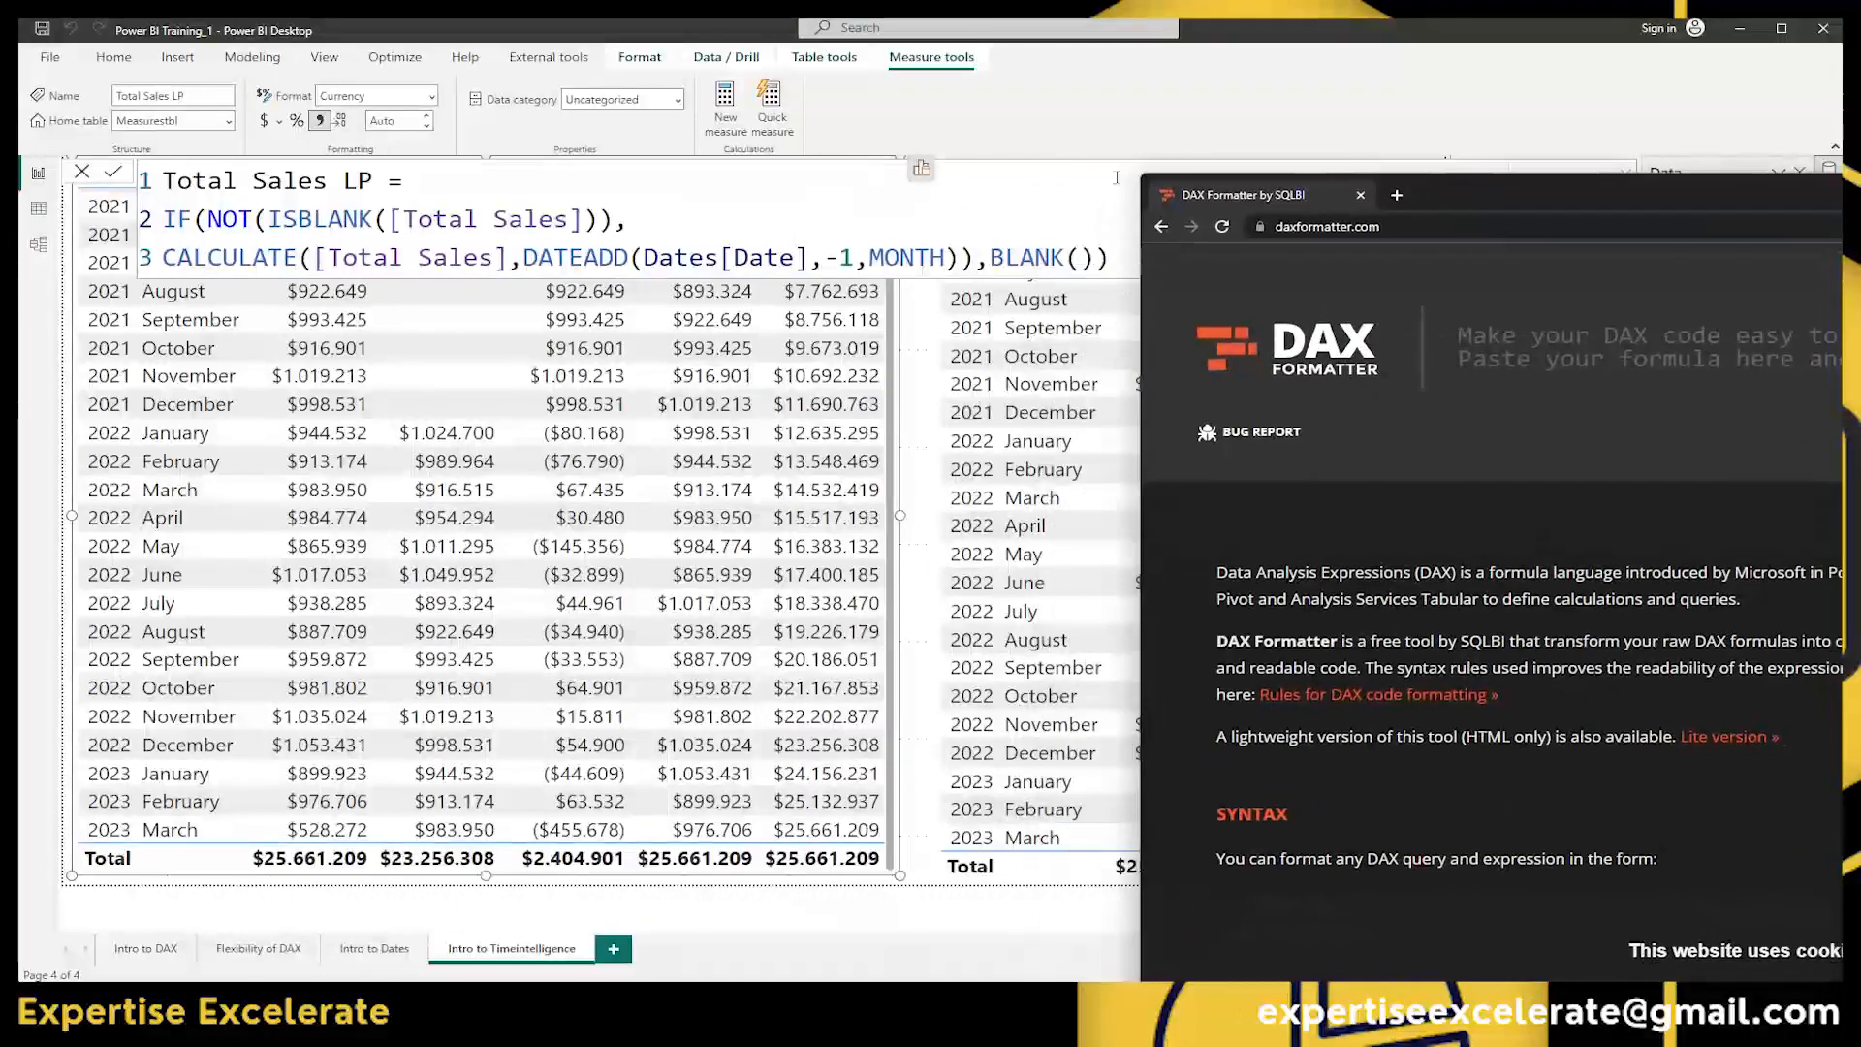
Format the complete Total Sales LP formula with DAX Formatter in the browser and copy the formatted code
click(560, 207)
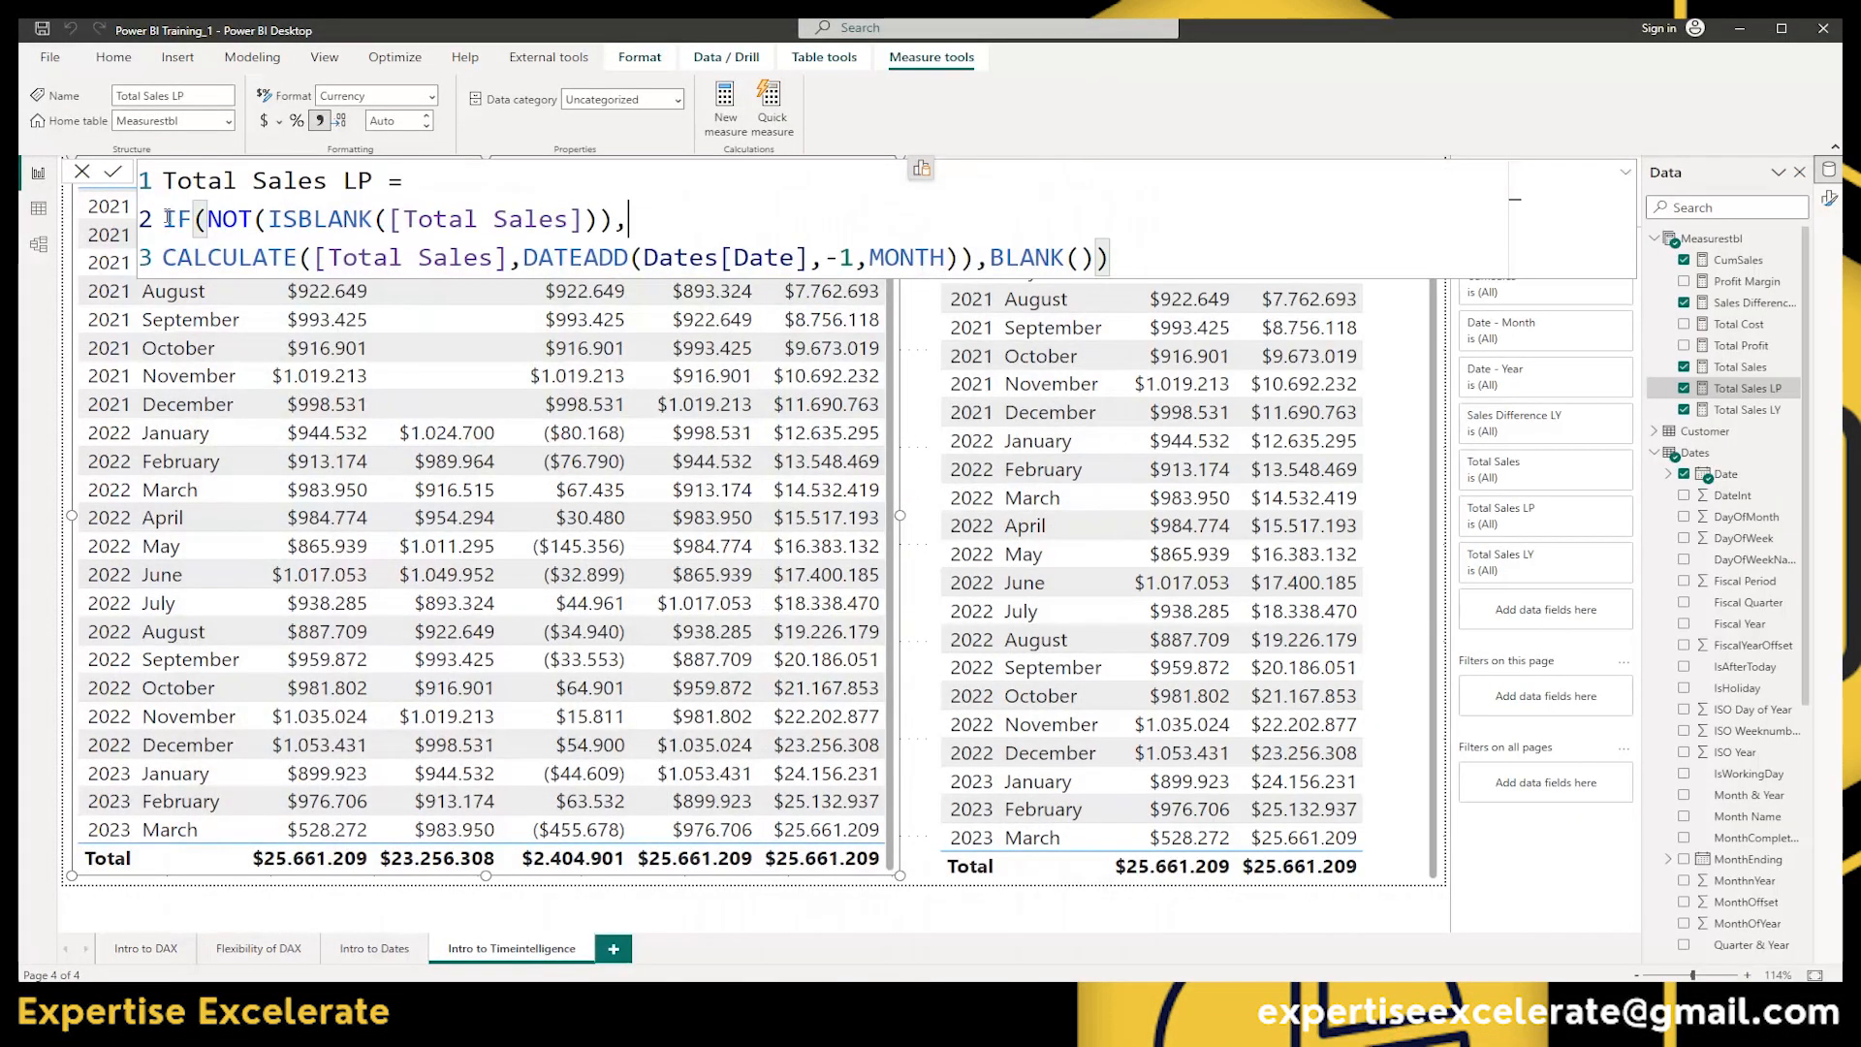
drag(162, 181, 1126, 252)
key(ctrl+c)
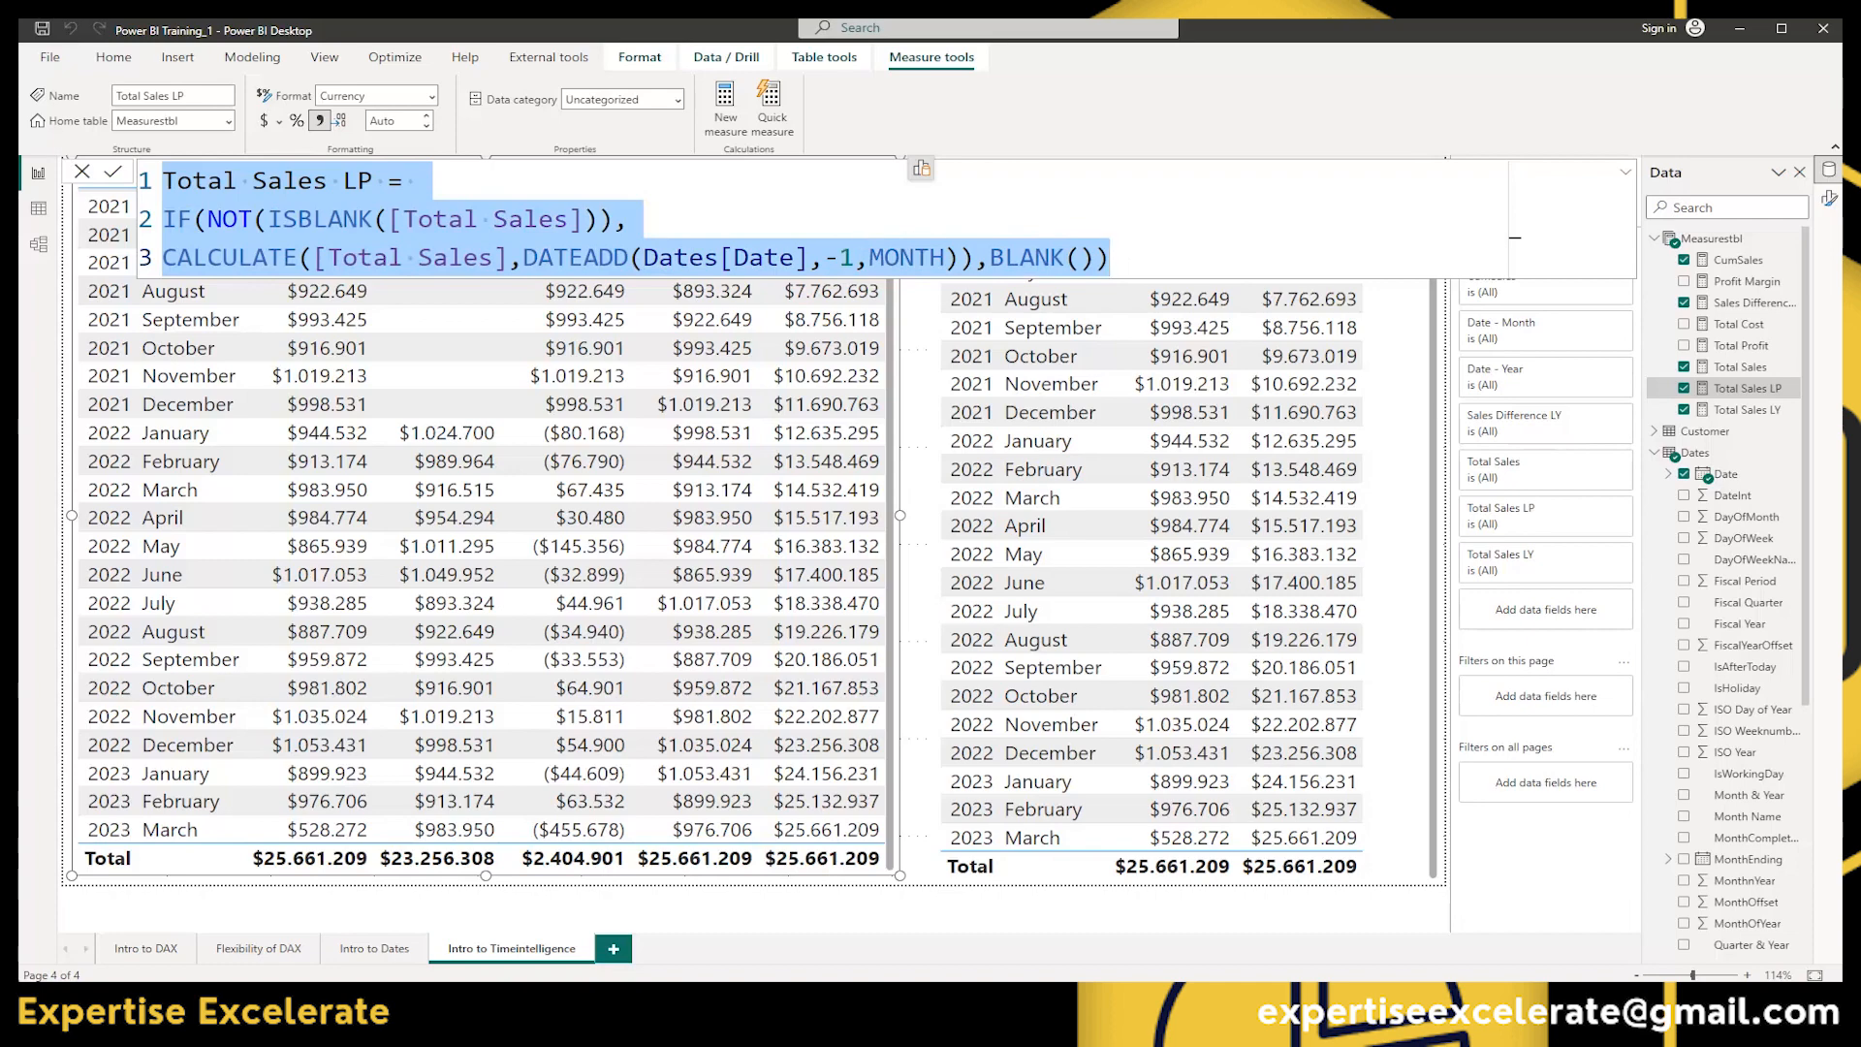
key(alt+Tab)
click(685, 291)
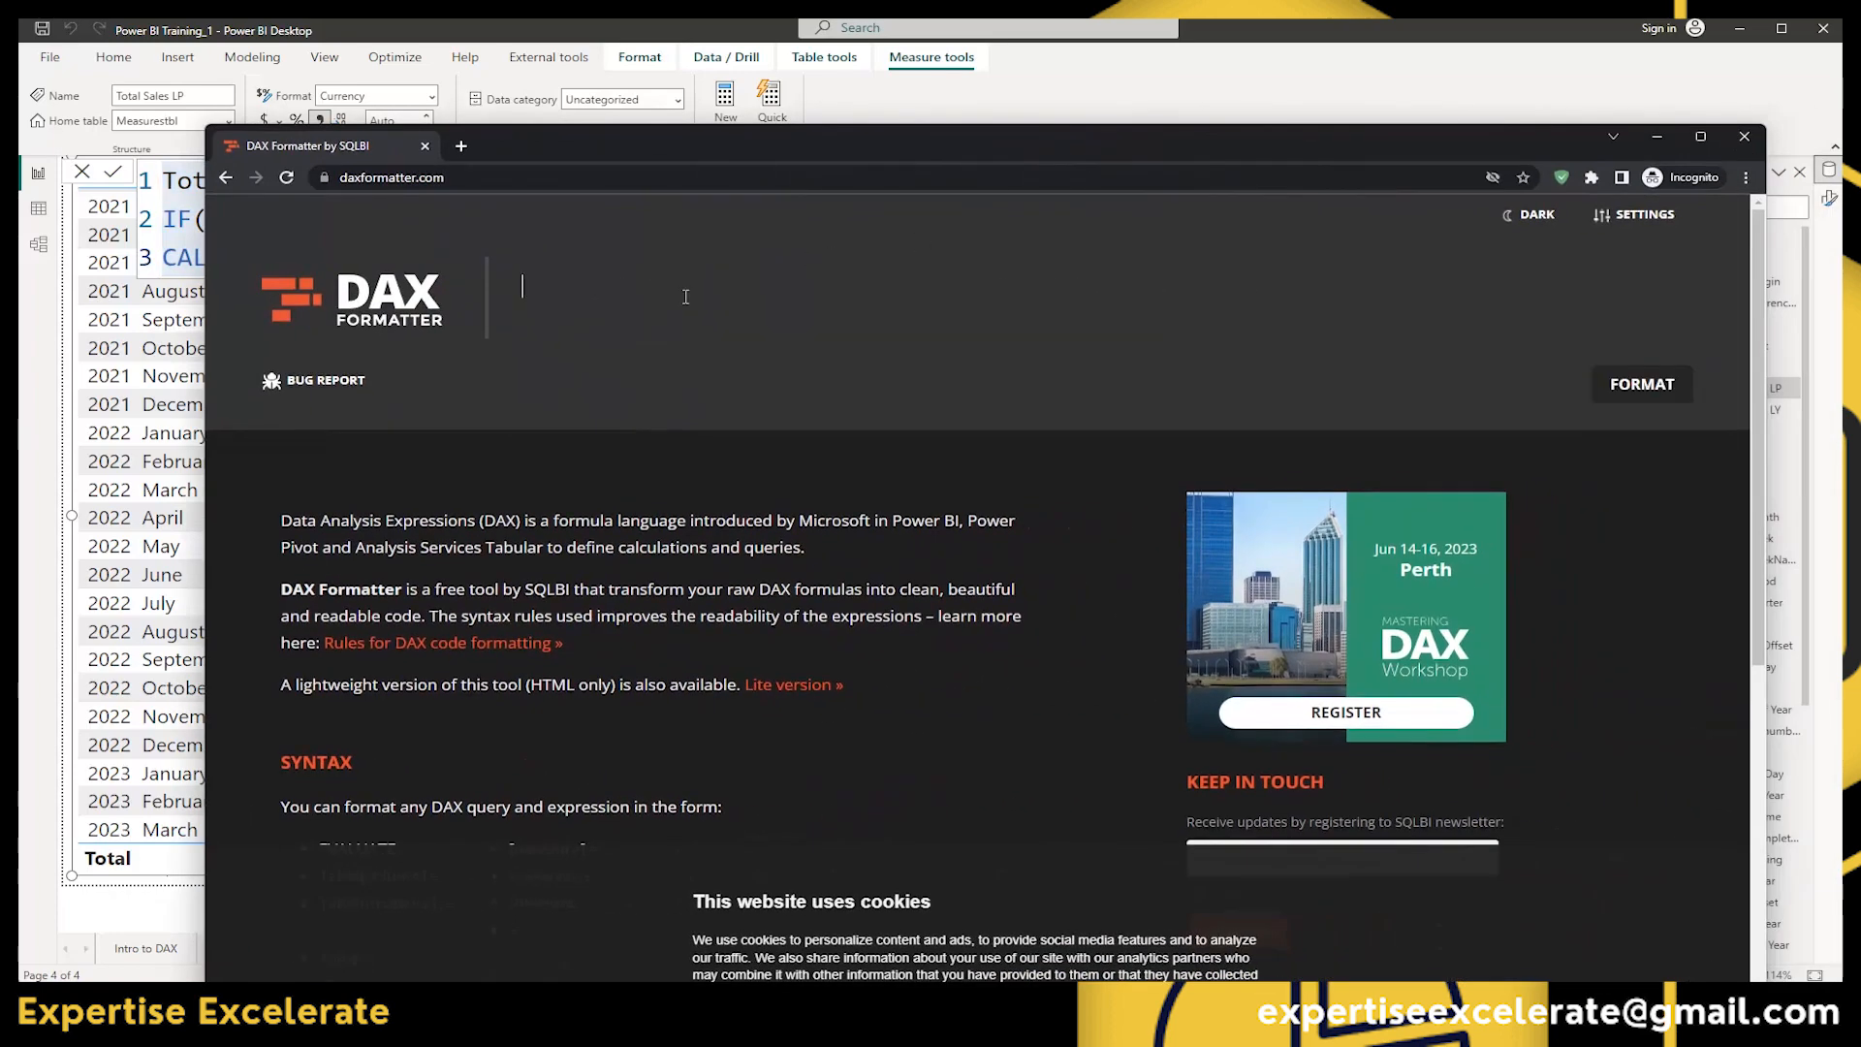
key(ctrl+v)
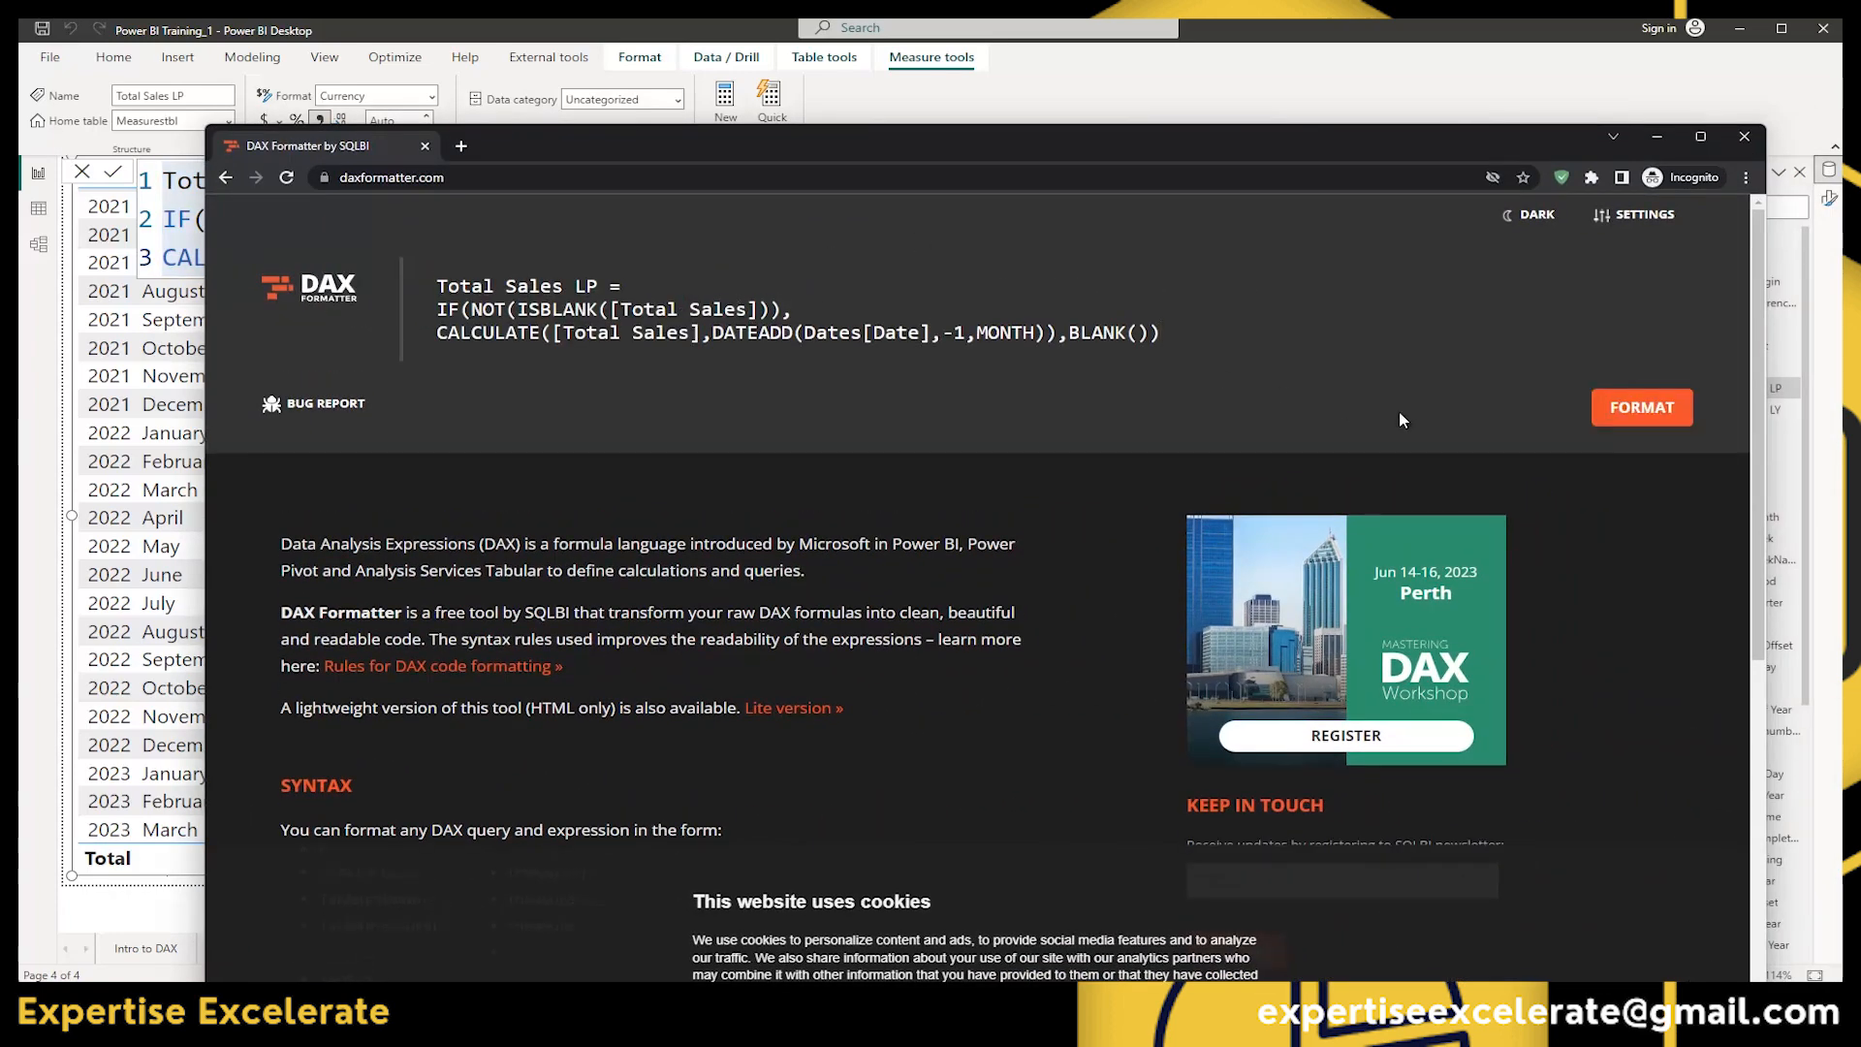
click(1649, 409)
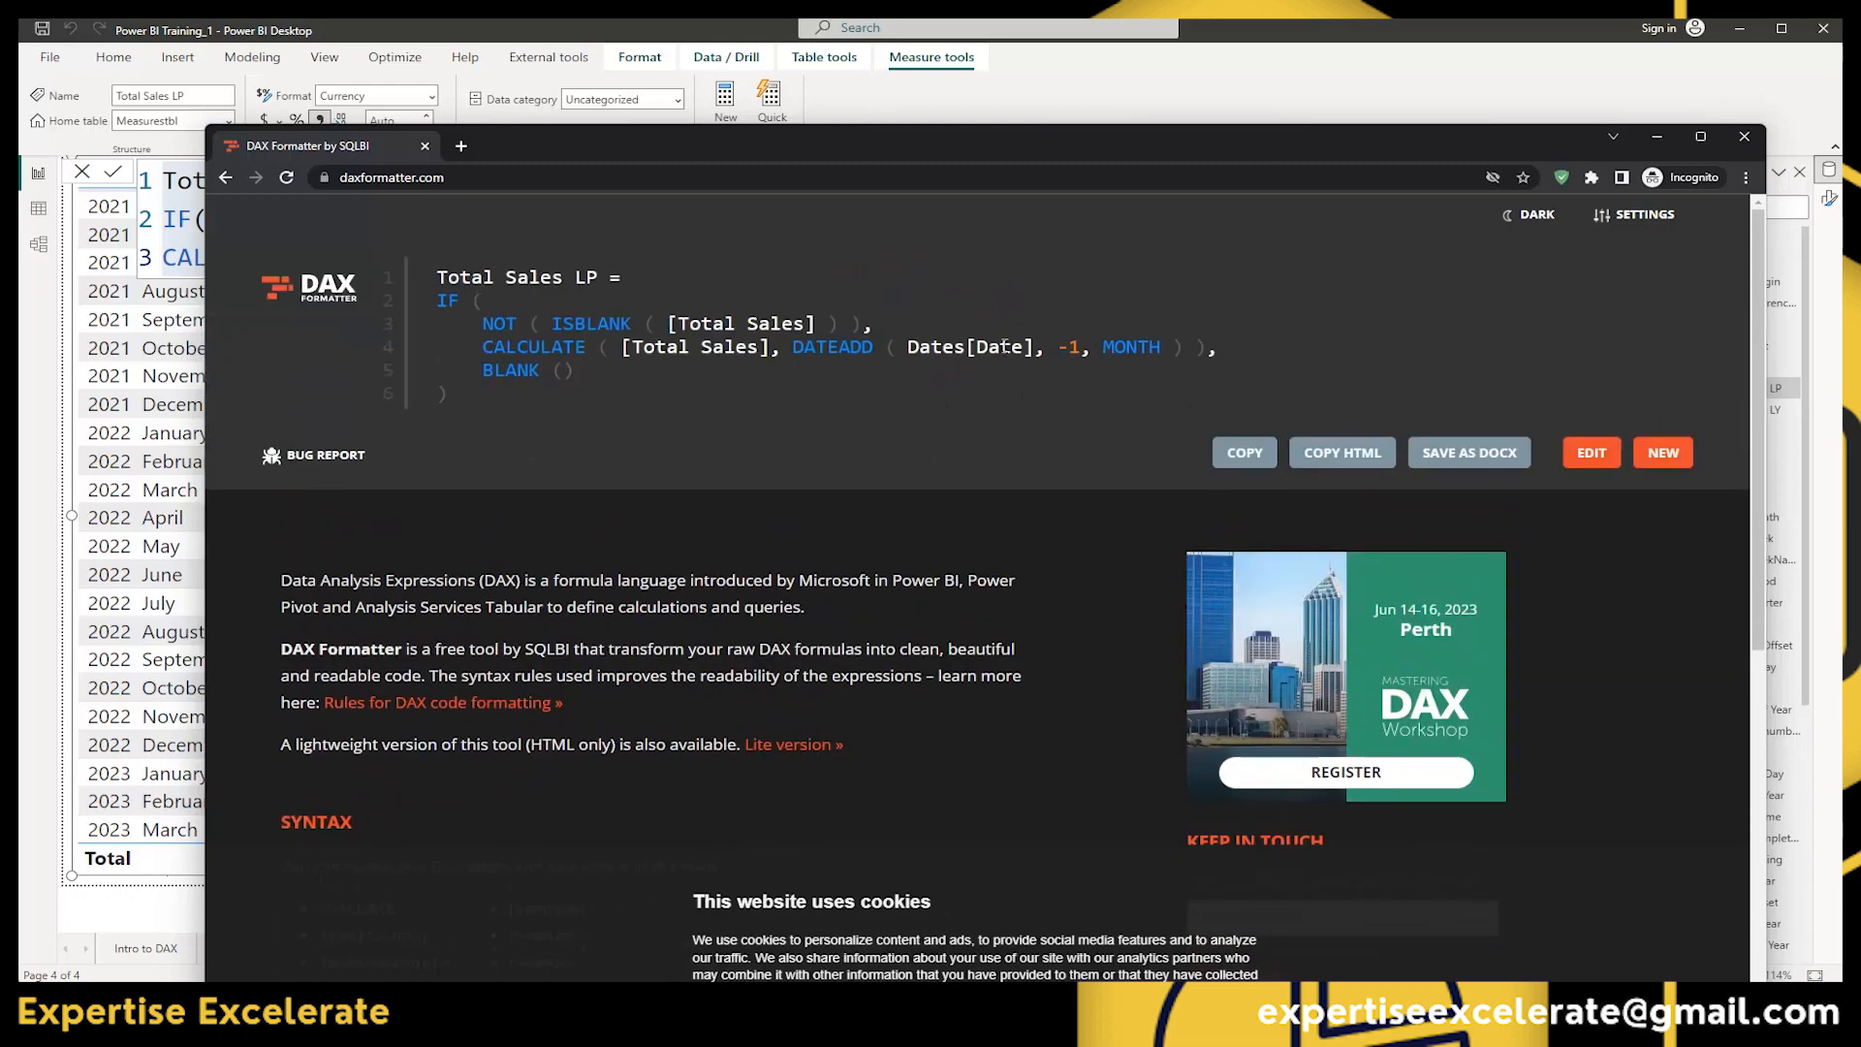
click(1245, 452)
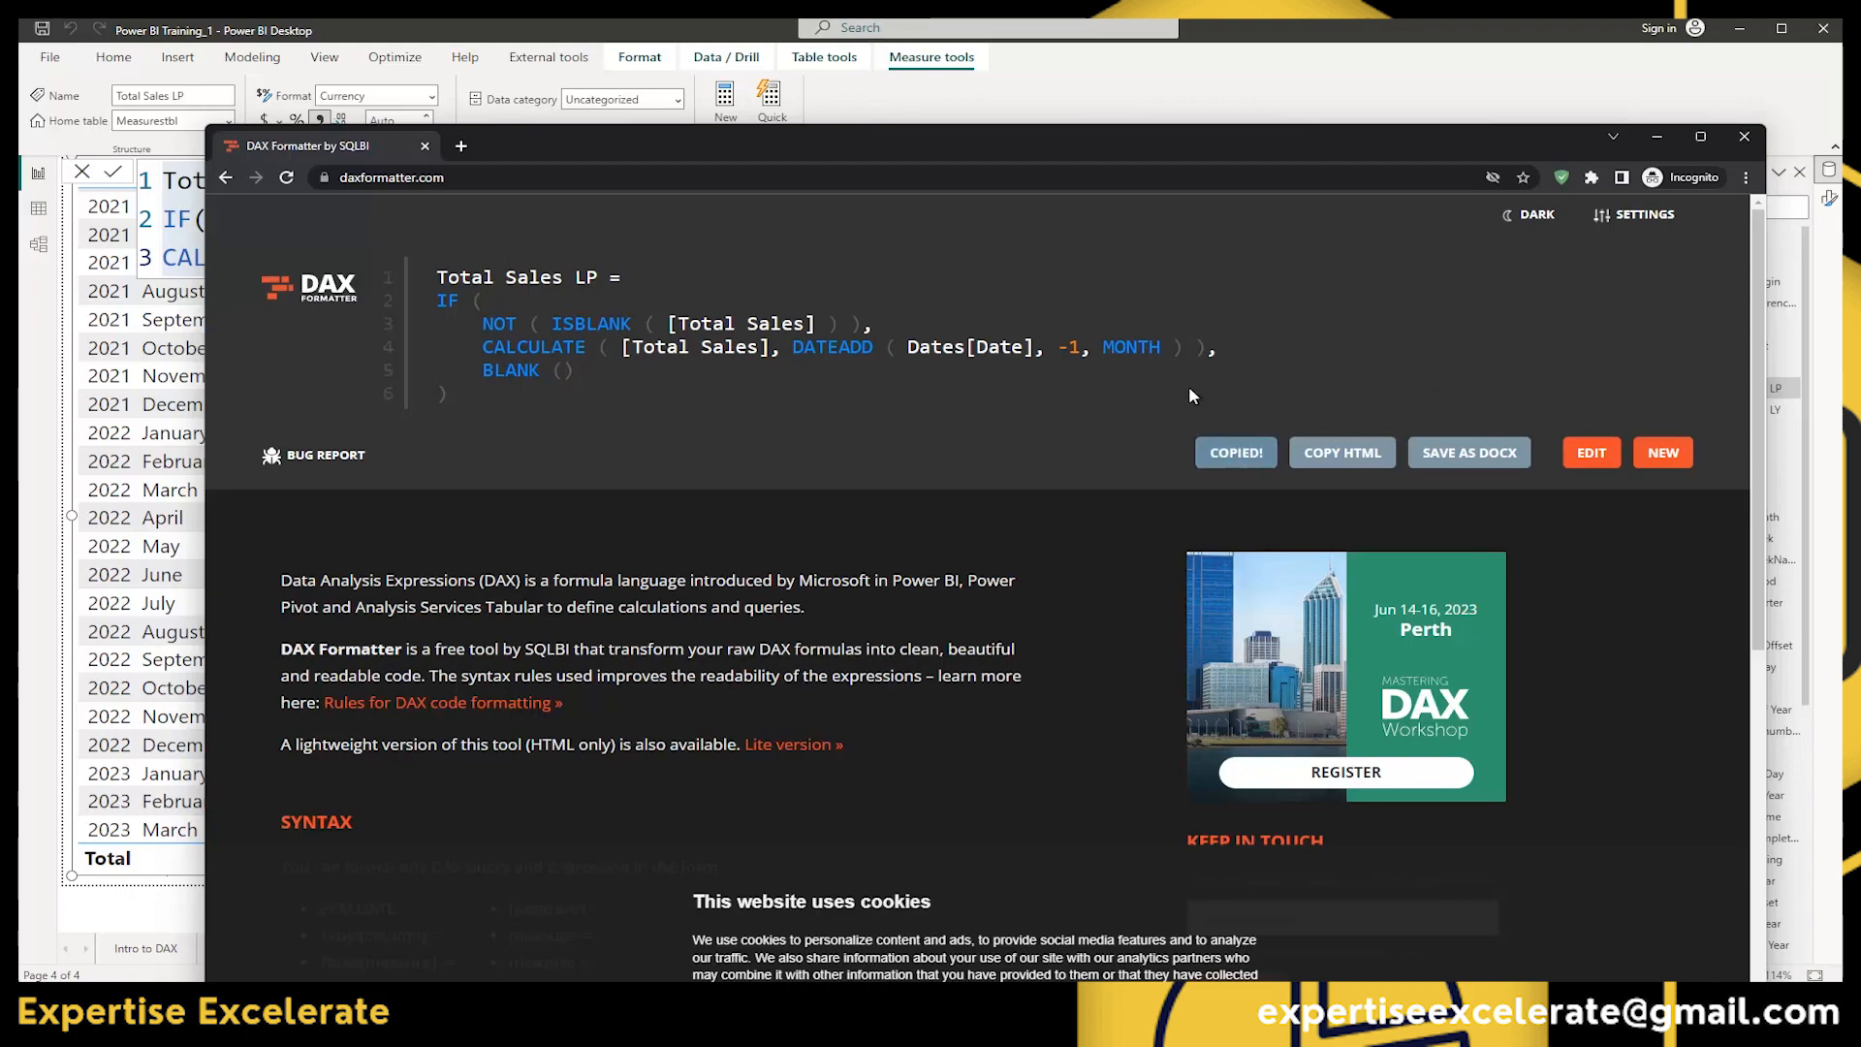
Return to Power BI Desktop and replace the entire Total Sales LP formula with the copied formatted code
drag(984, 145, 1842, 250)
click(994, 209)
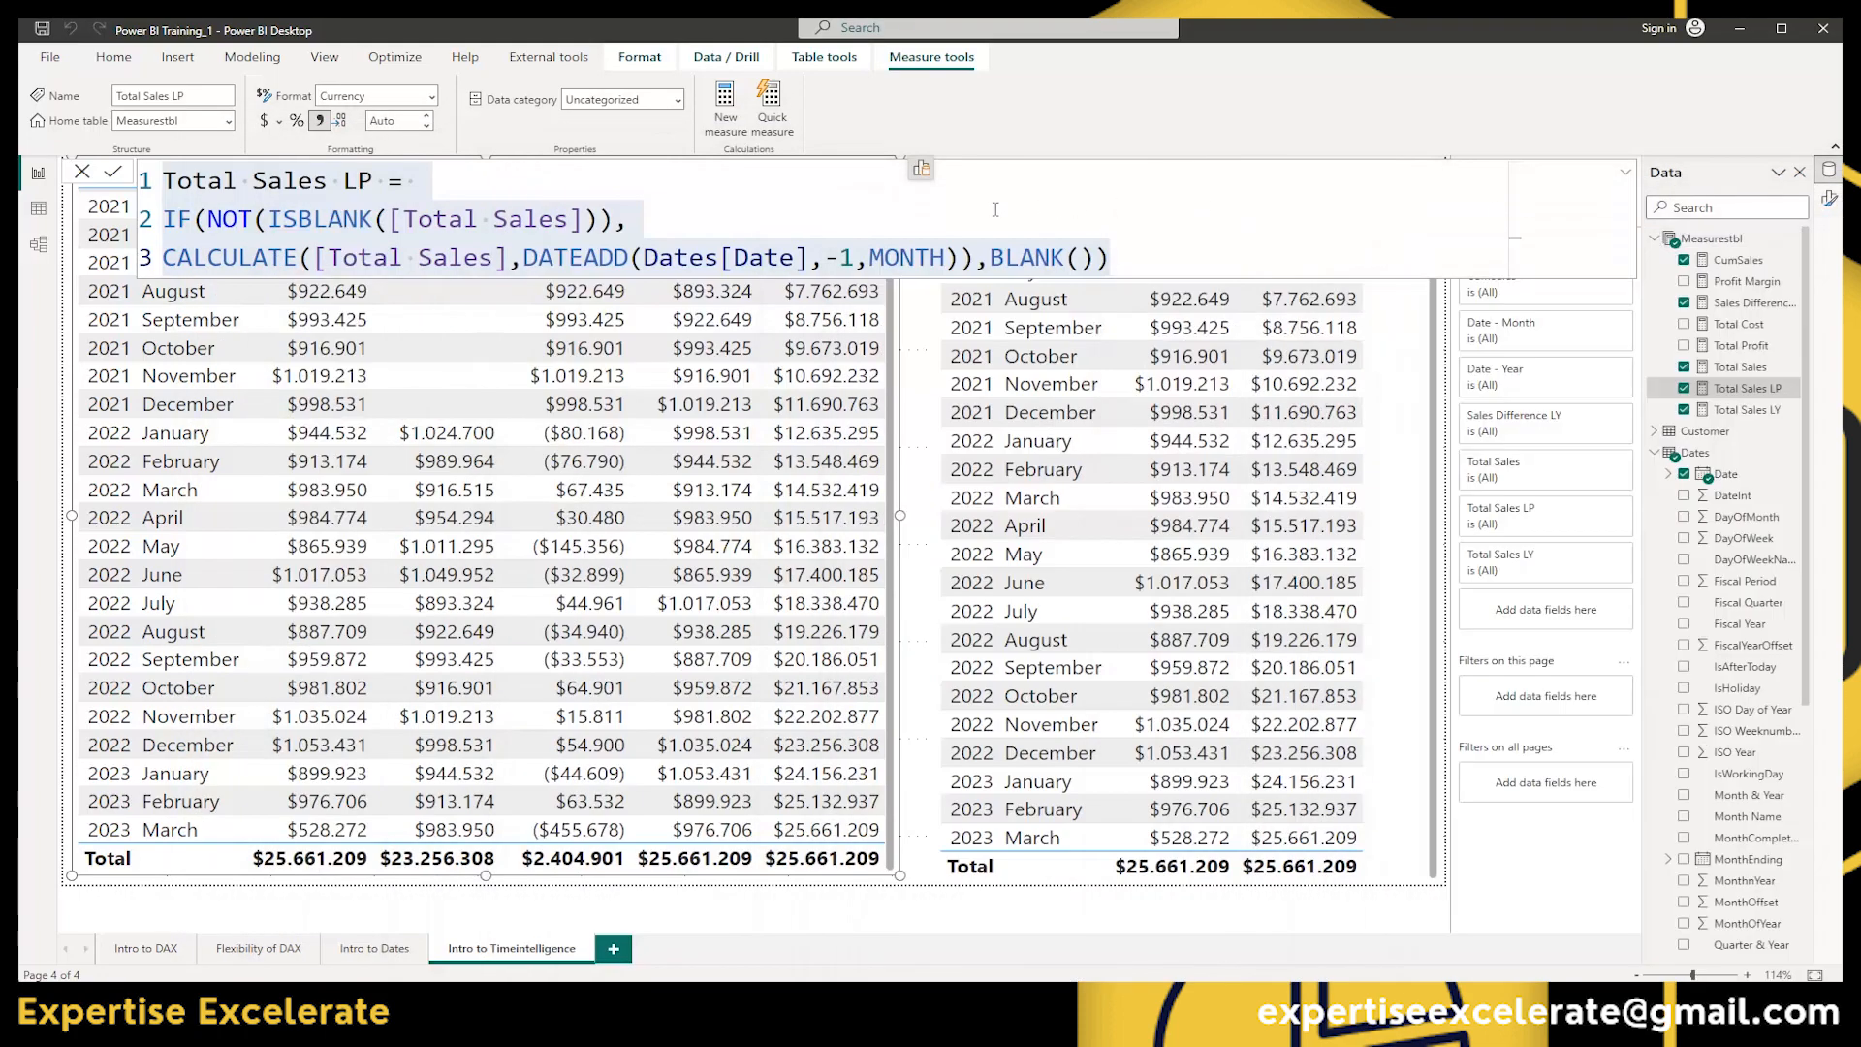
key(ctrl+a)
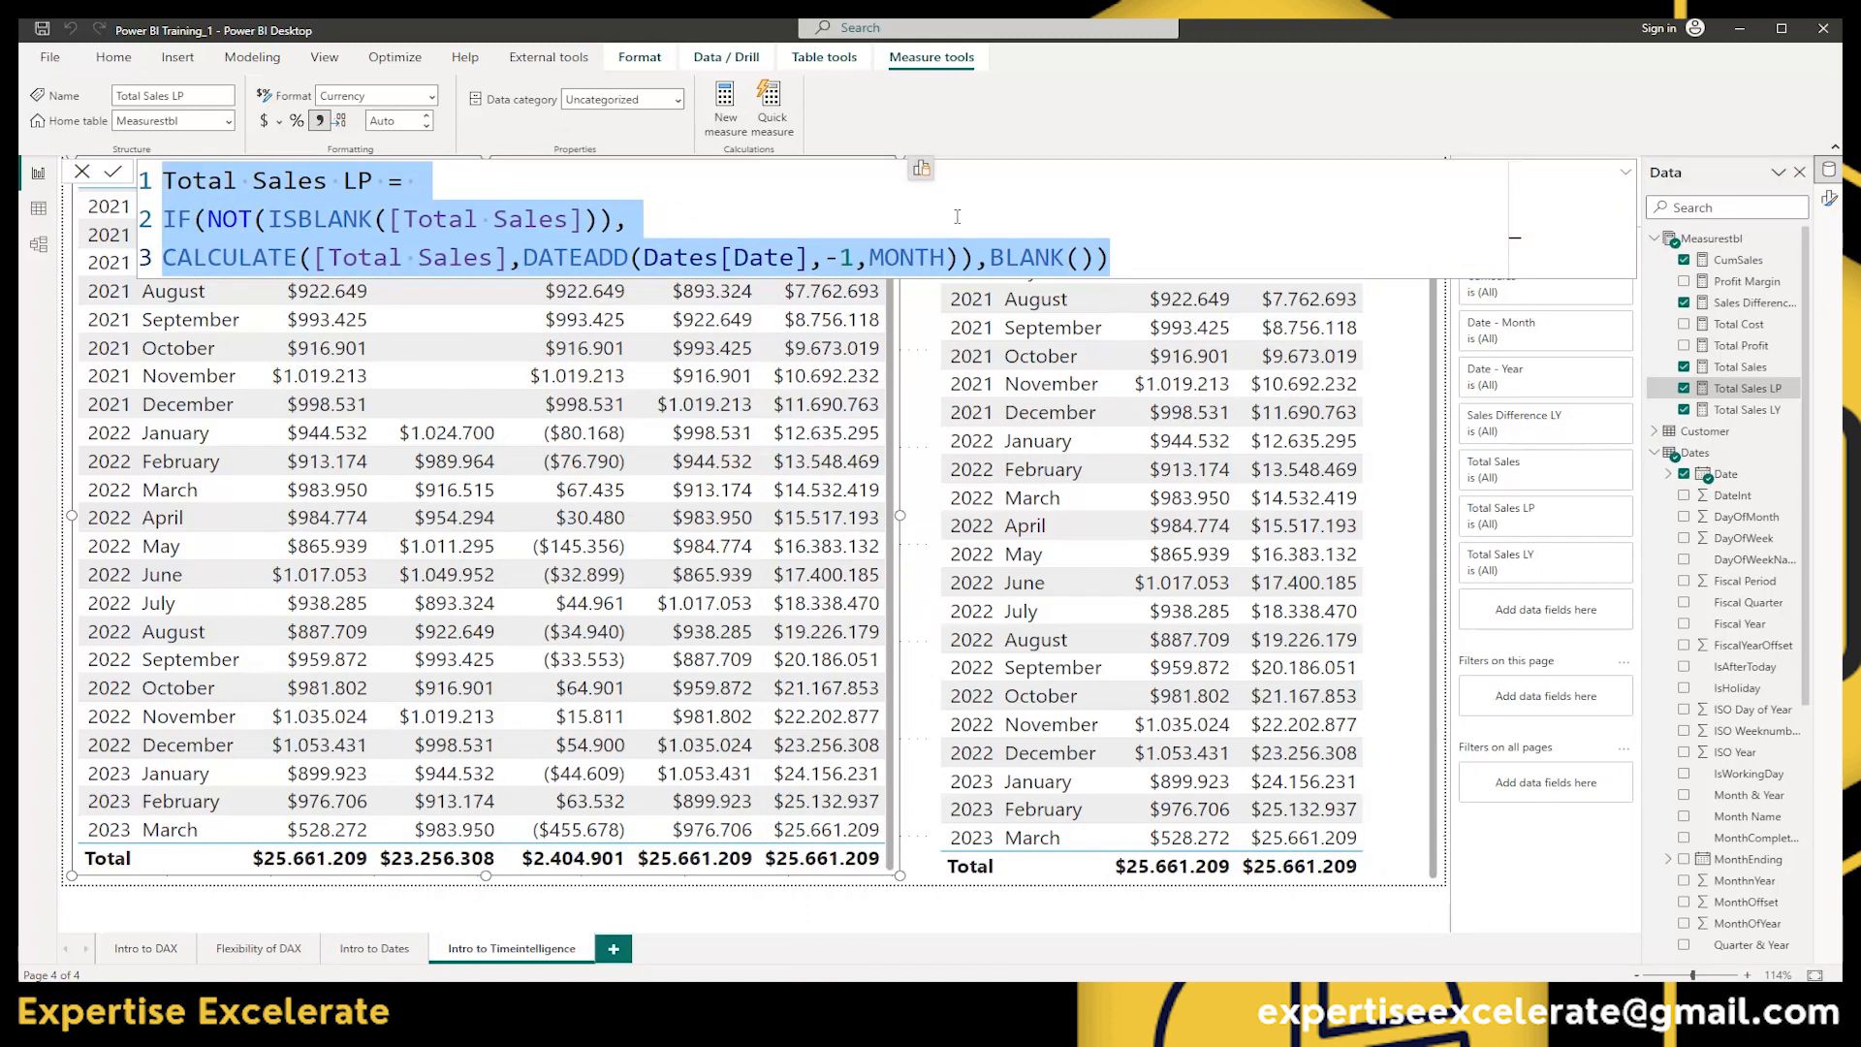
key(ctrl+v)
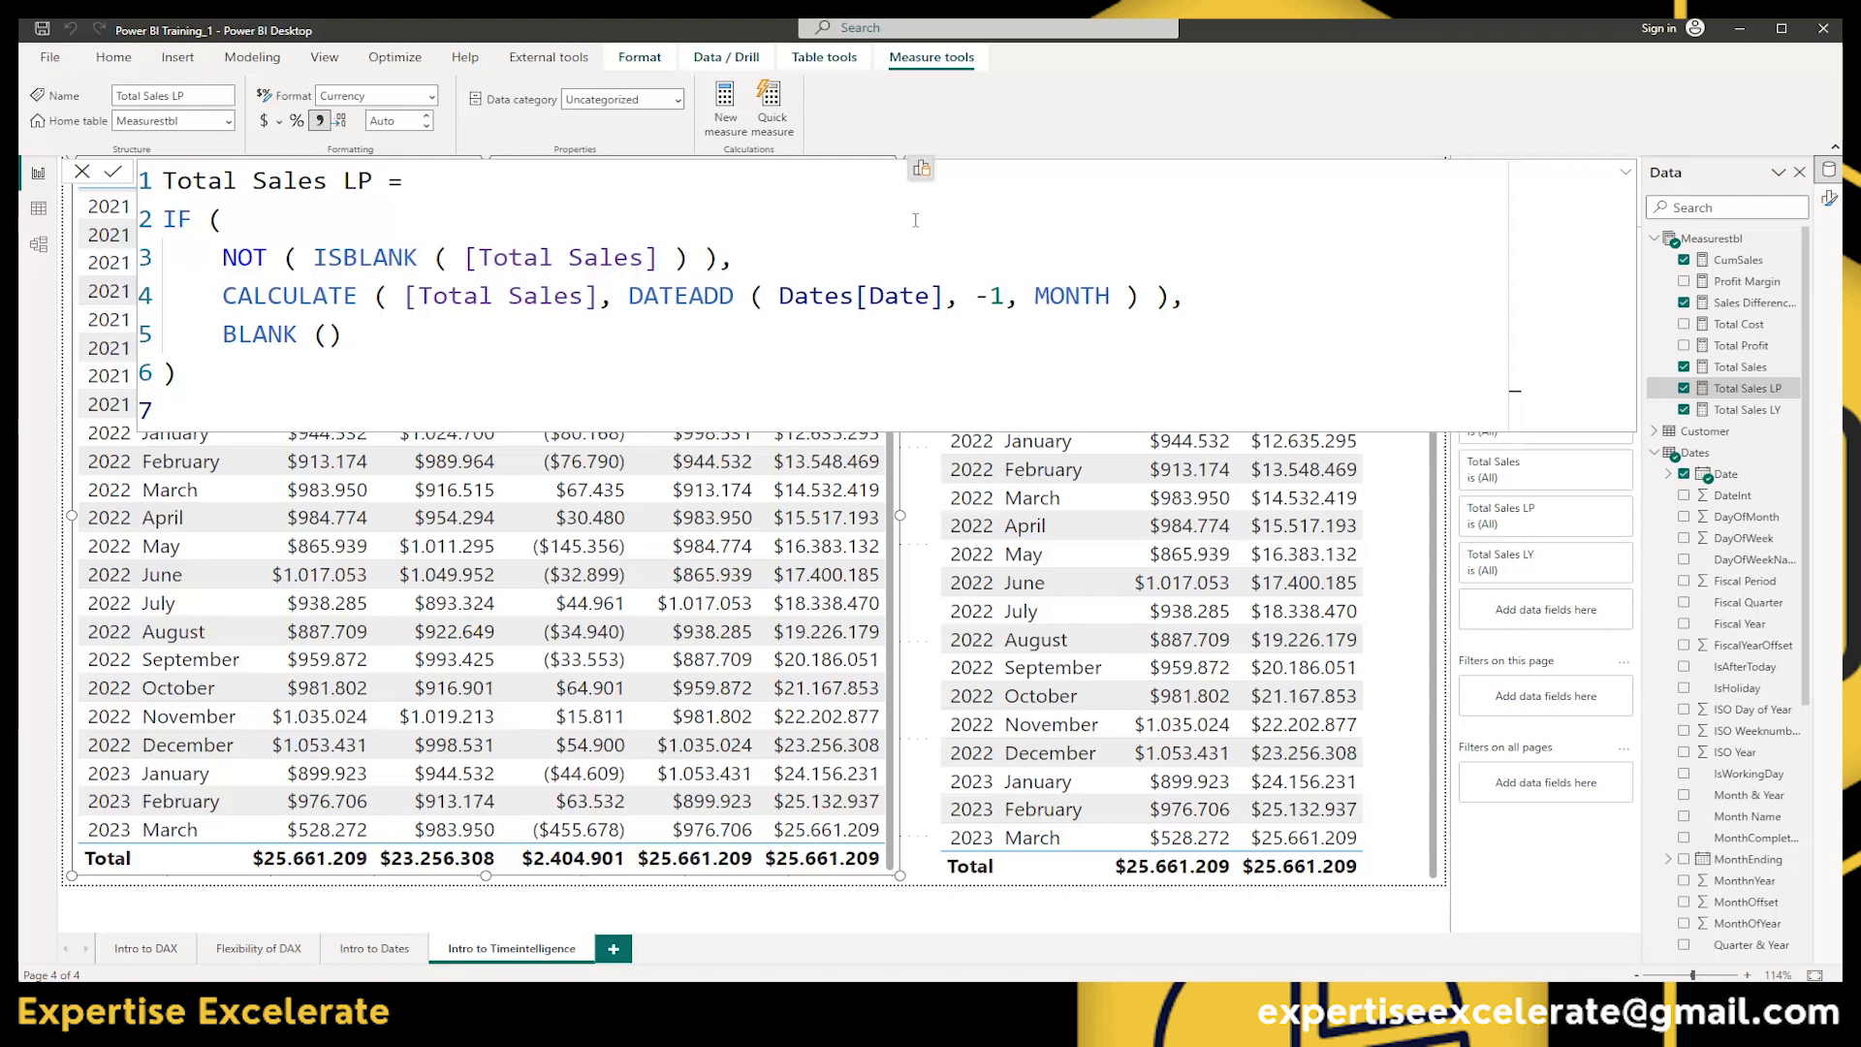
Format the complete Total Sales LY formula with DAX Formatter, replacing the earlier Total Sales LP code there, and copy the formatted code
click(1747, 409)
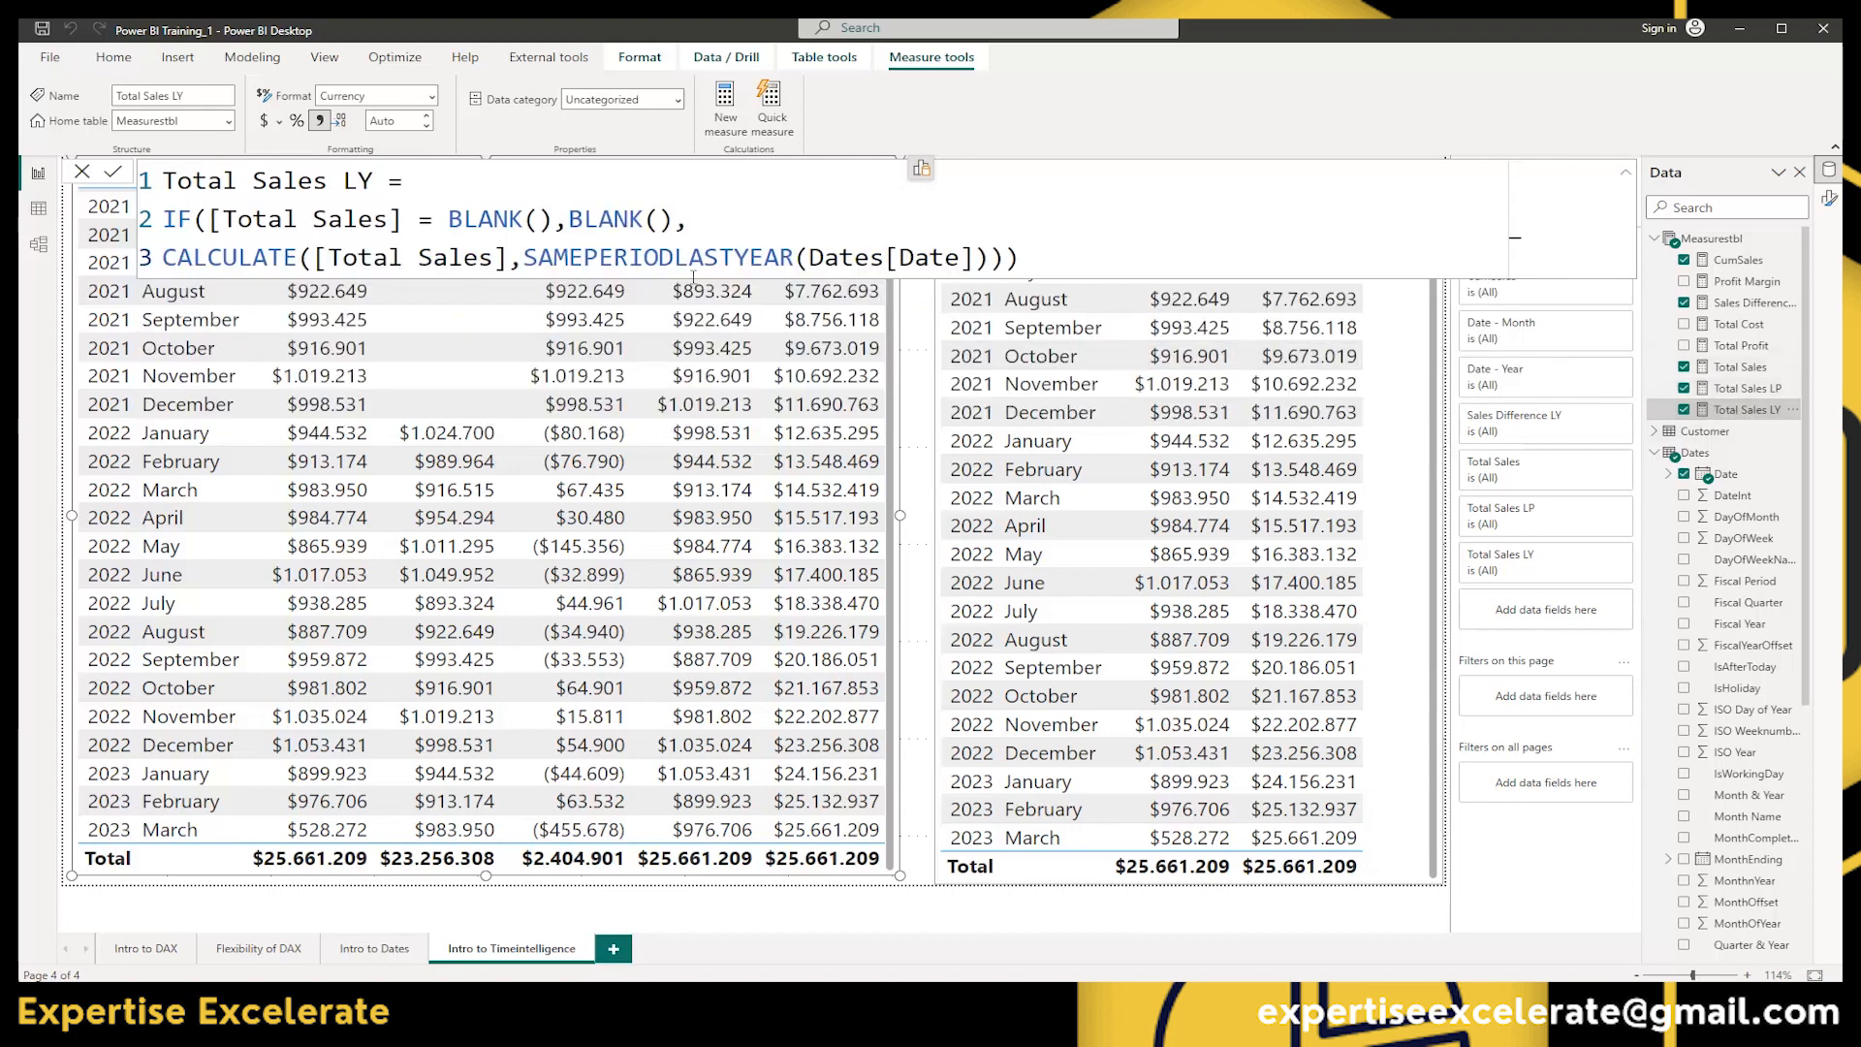
click(490, 218)
key(ctrl+a)
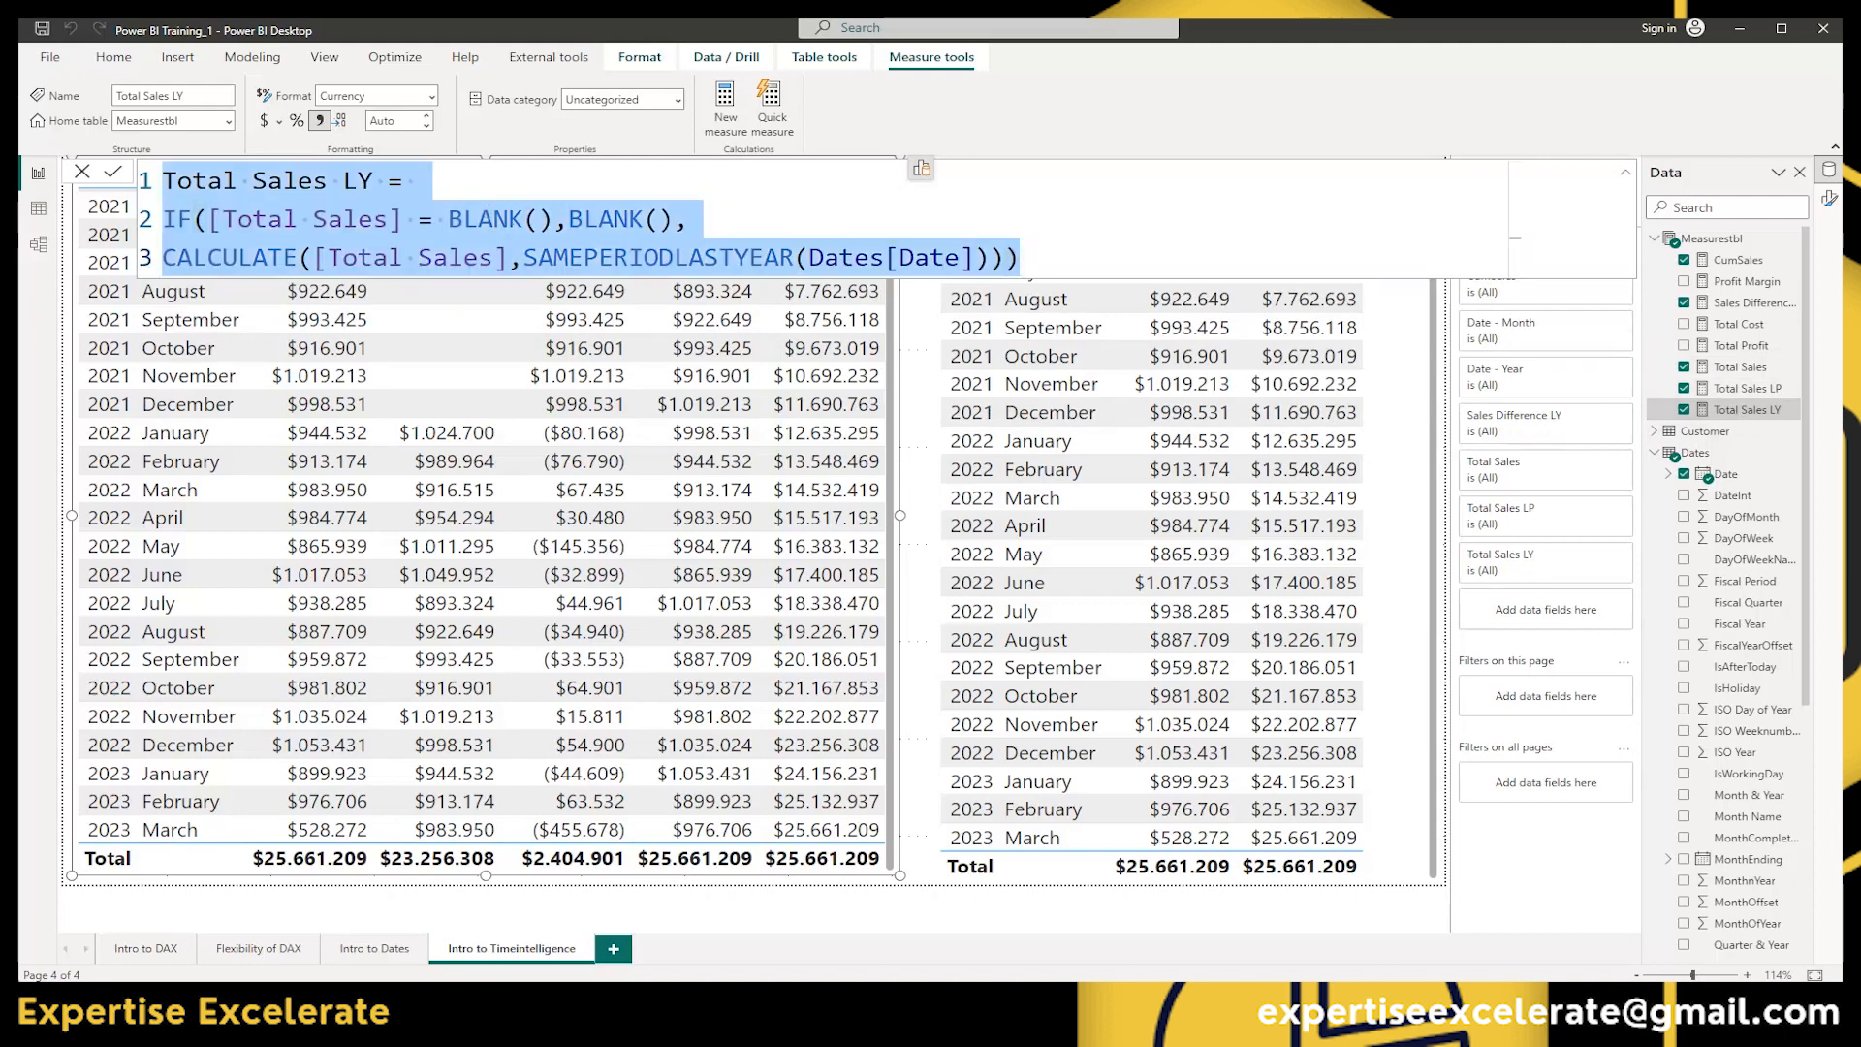
key(alt+Tab)
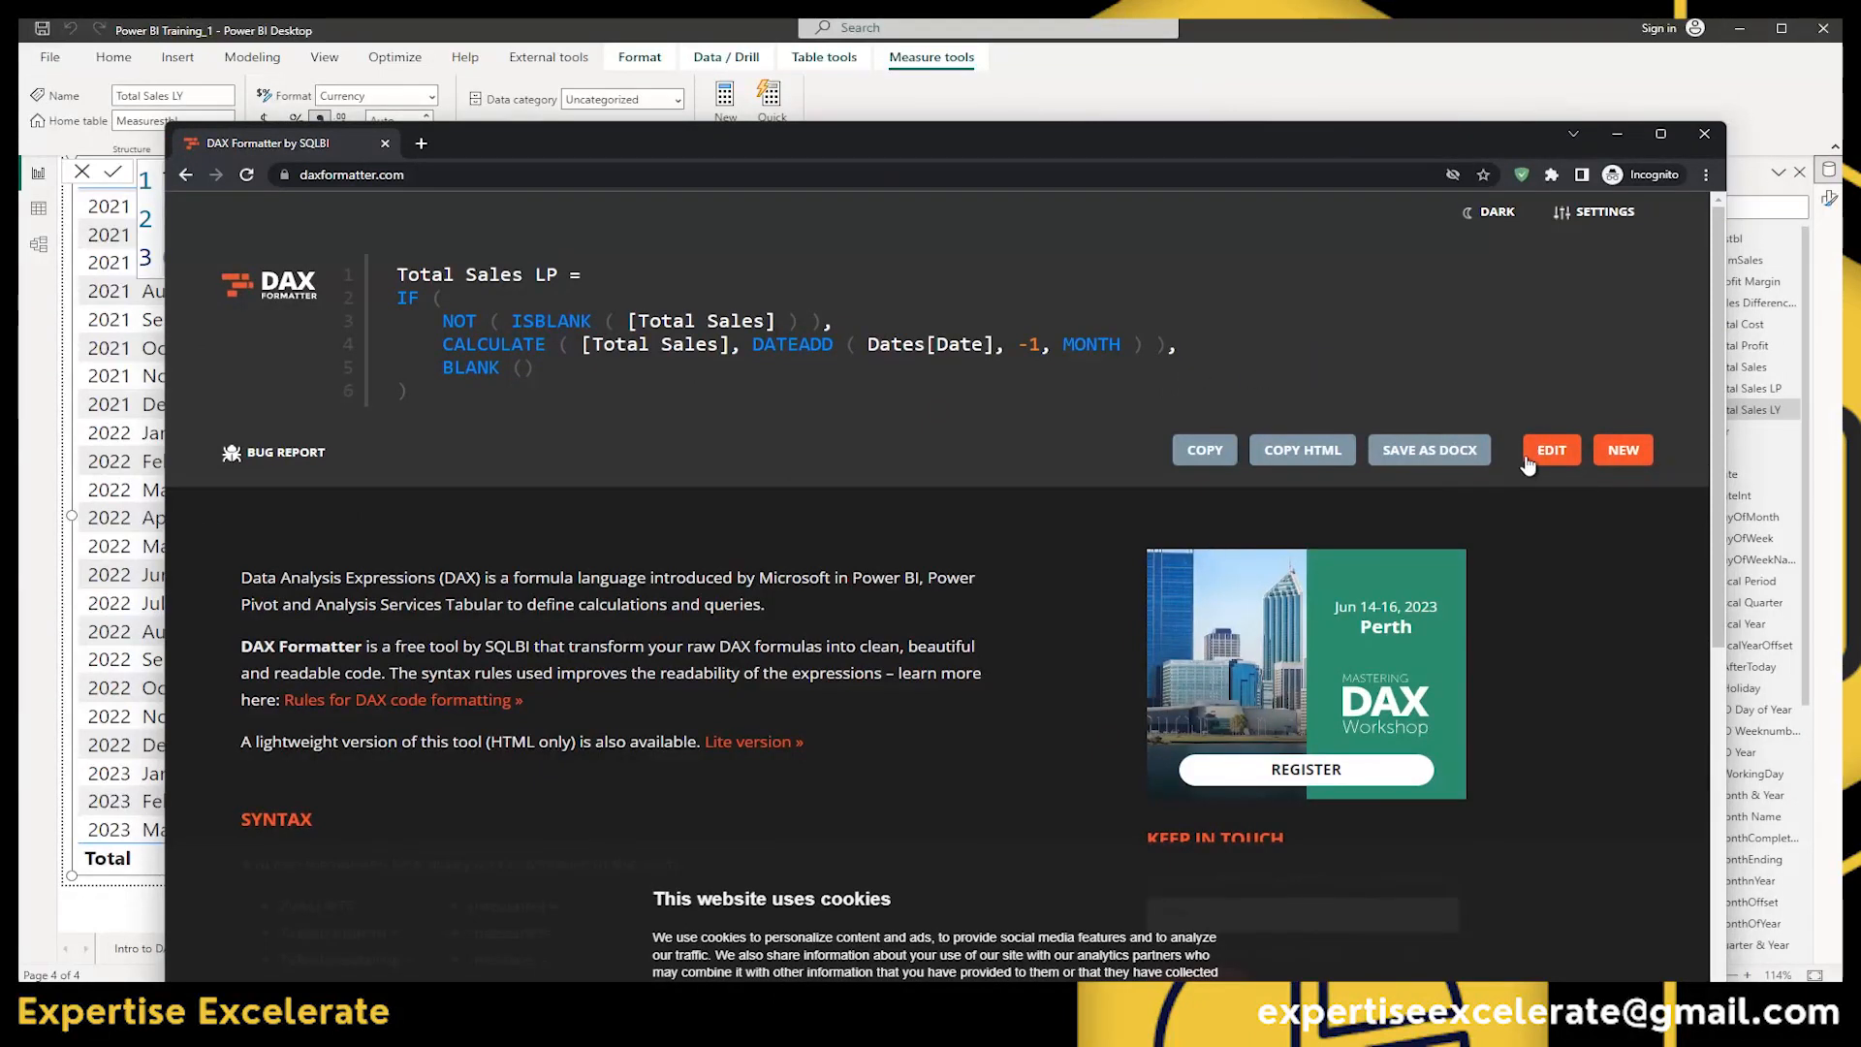
click(1528, 460)
key(ctrl+a)
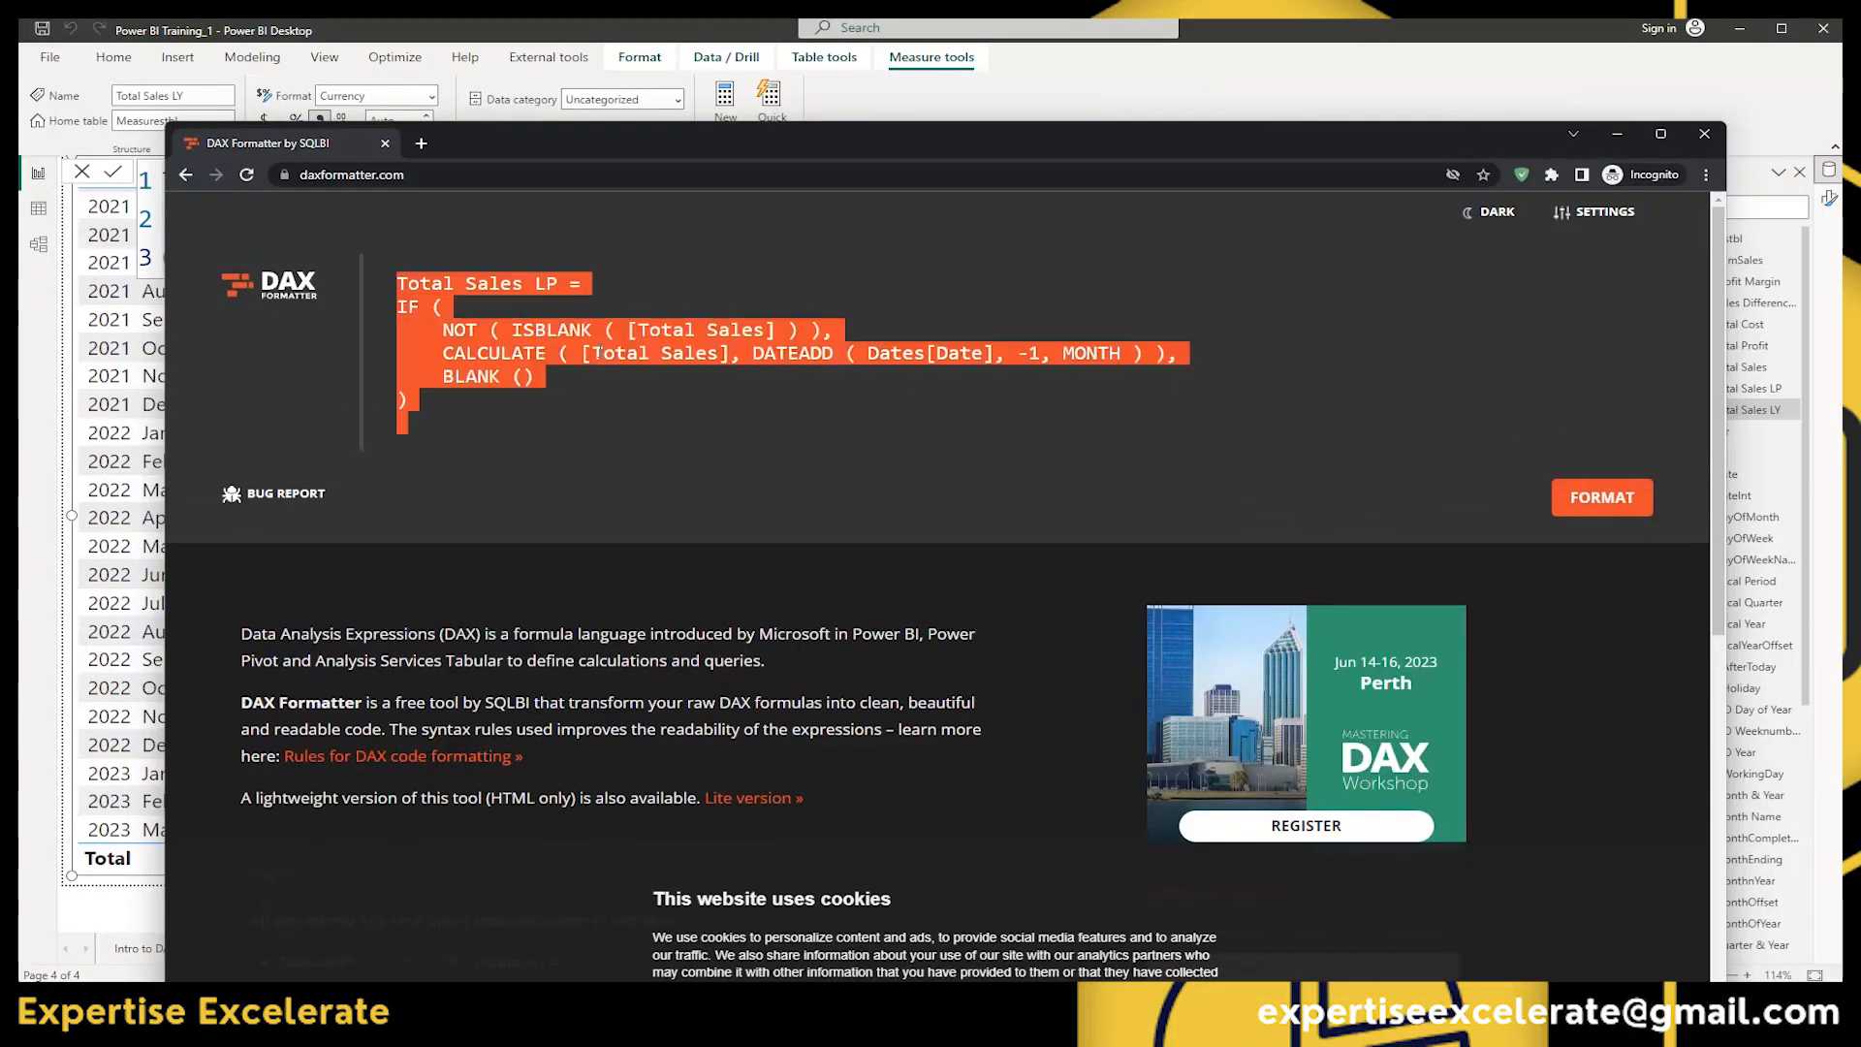
key(ctrl+v)
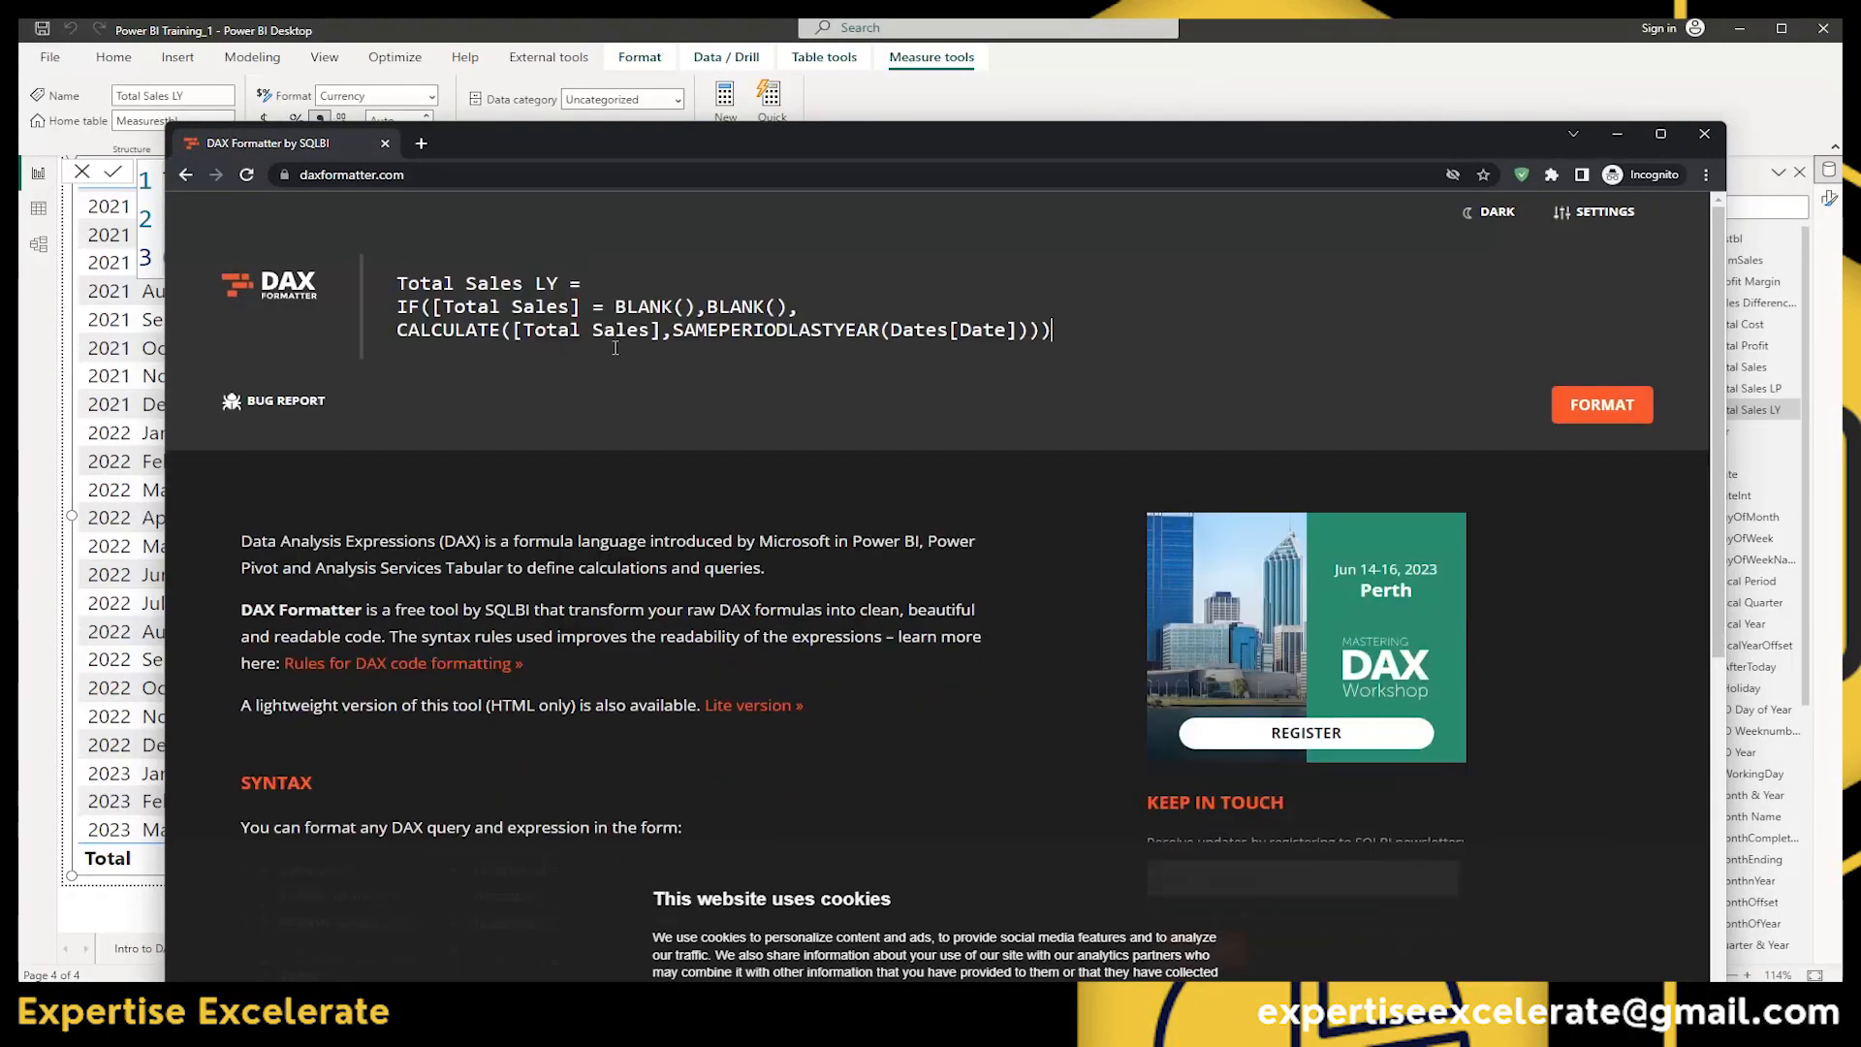
click(1569, 406)
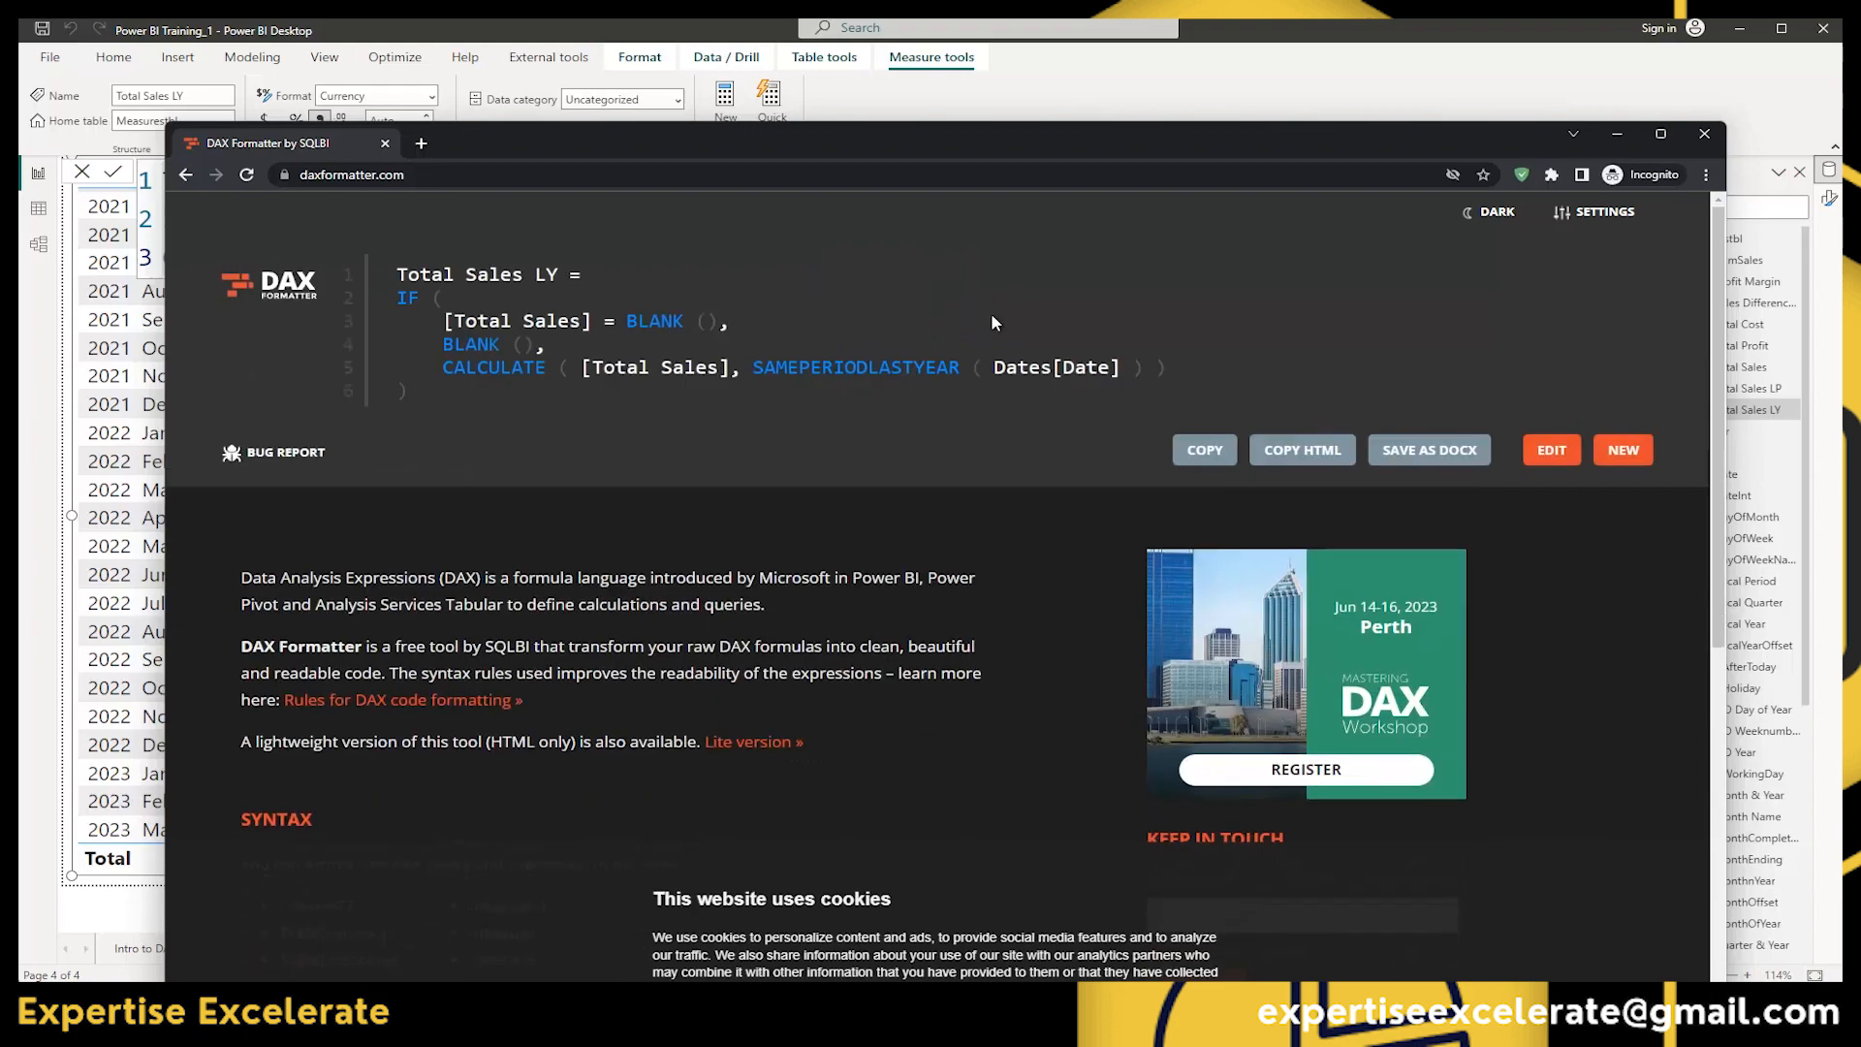
click(1224, 447)
Return to Power BI Desktop, replace the entire Total Sales LY formula with the copied formatted code and commit it
drag(1268, 145, 1842, 178)
click(1331, 28)
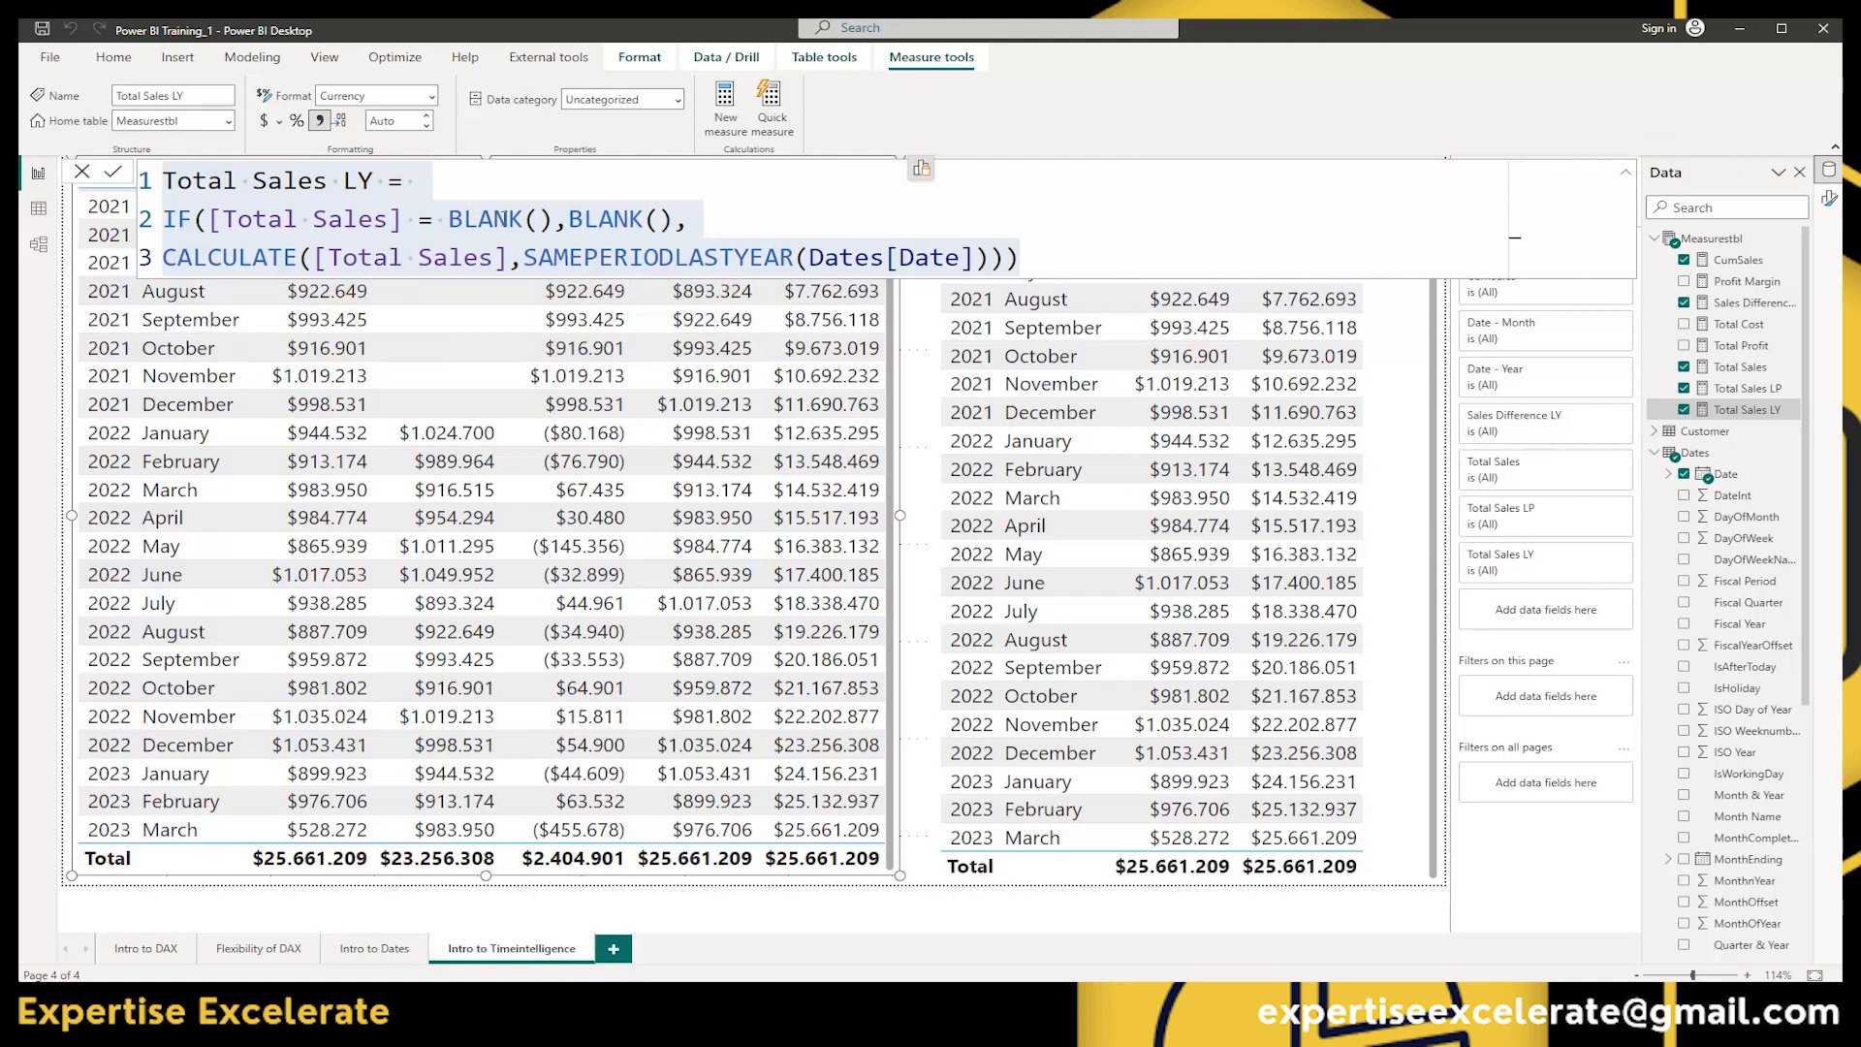
click(1040, 225)
key(ctrl+a)
key(ctrl+v)
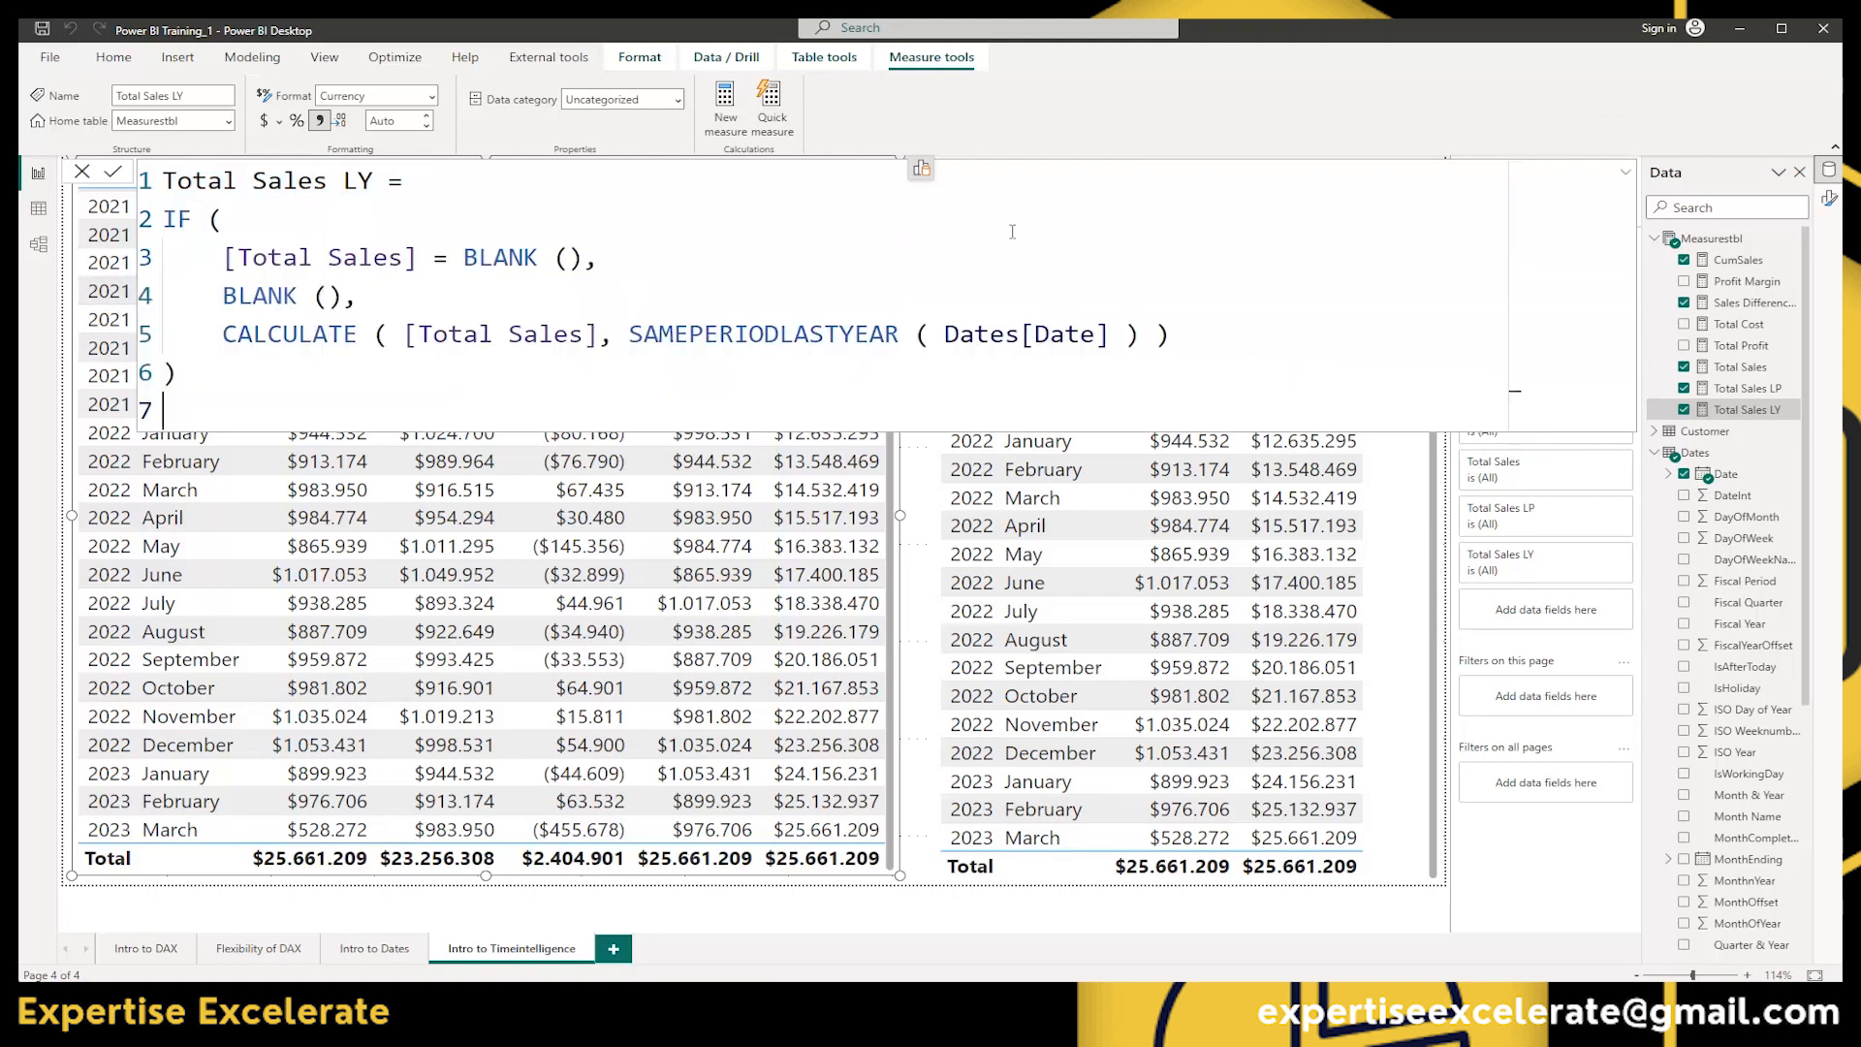
click(116, 174)
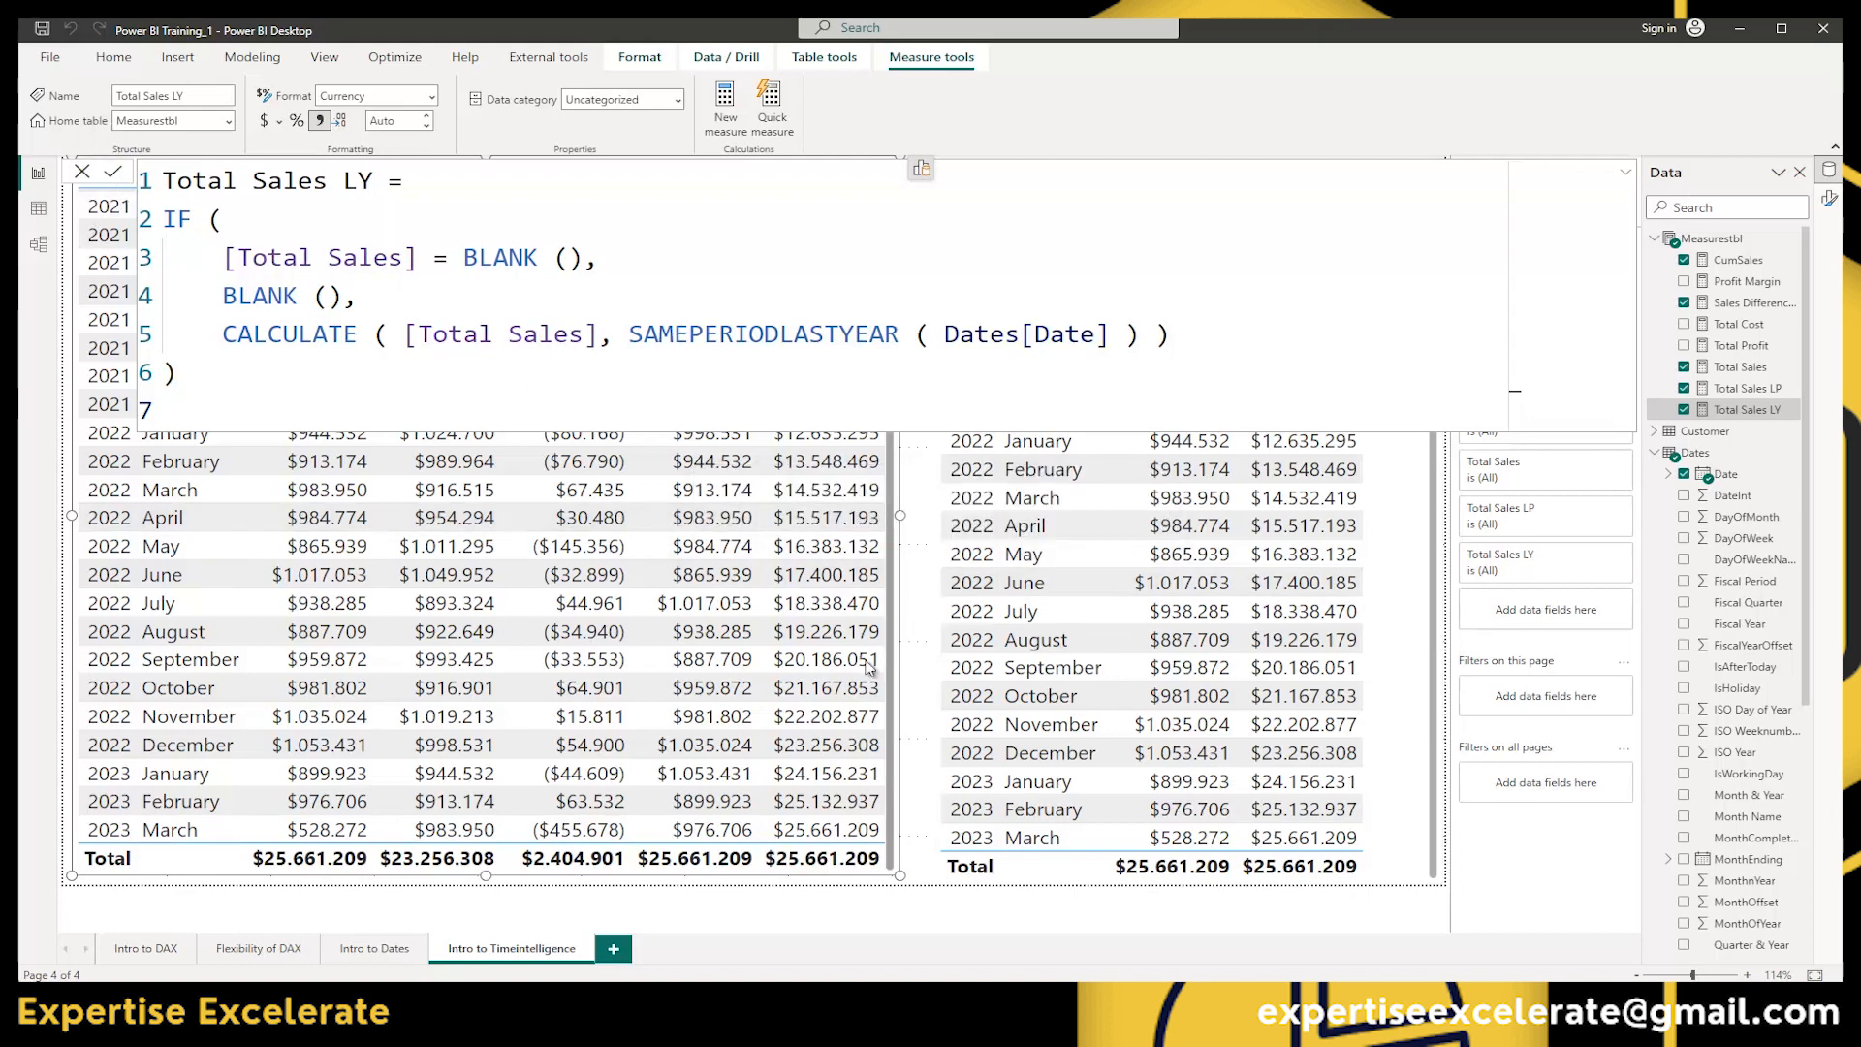
Review the formula layout of the Total Sales LP, Total Sales and Sales Difference LY measures
click(1728, 388)
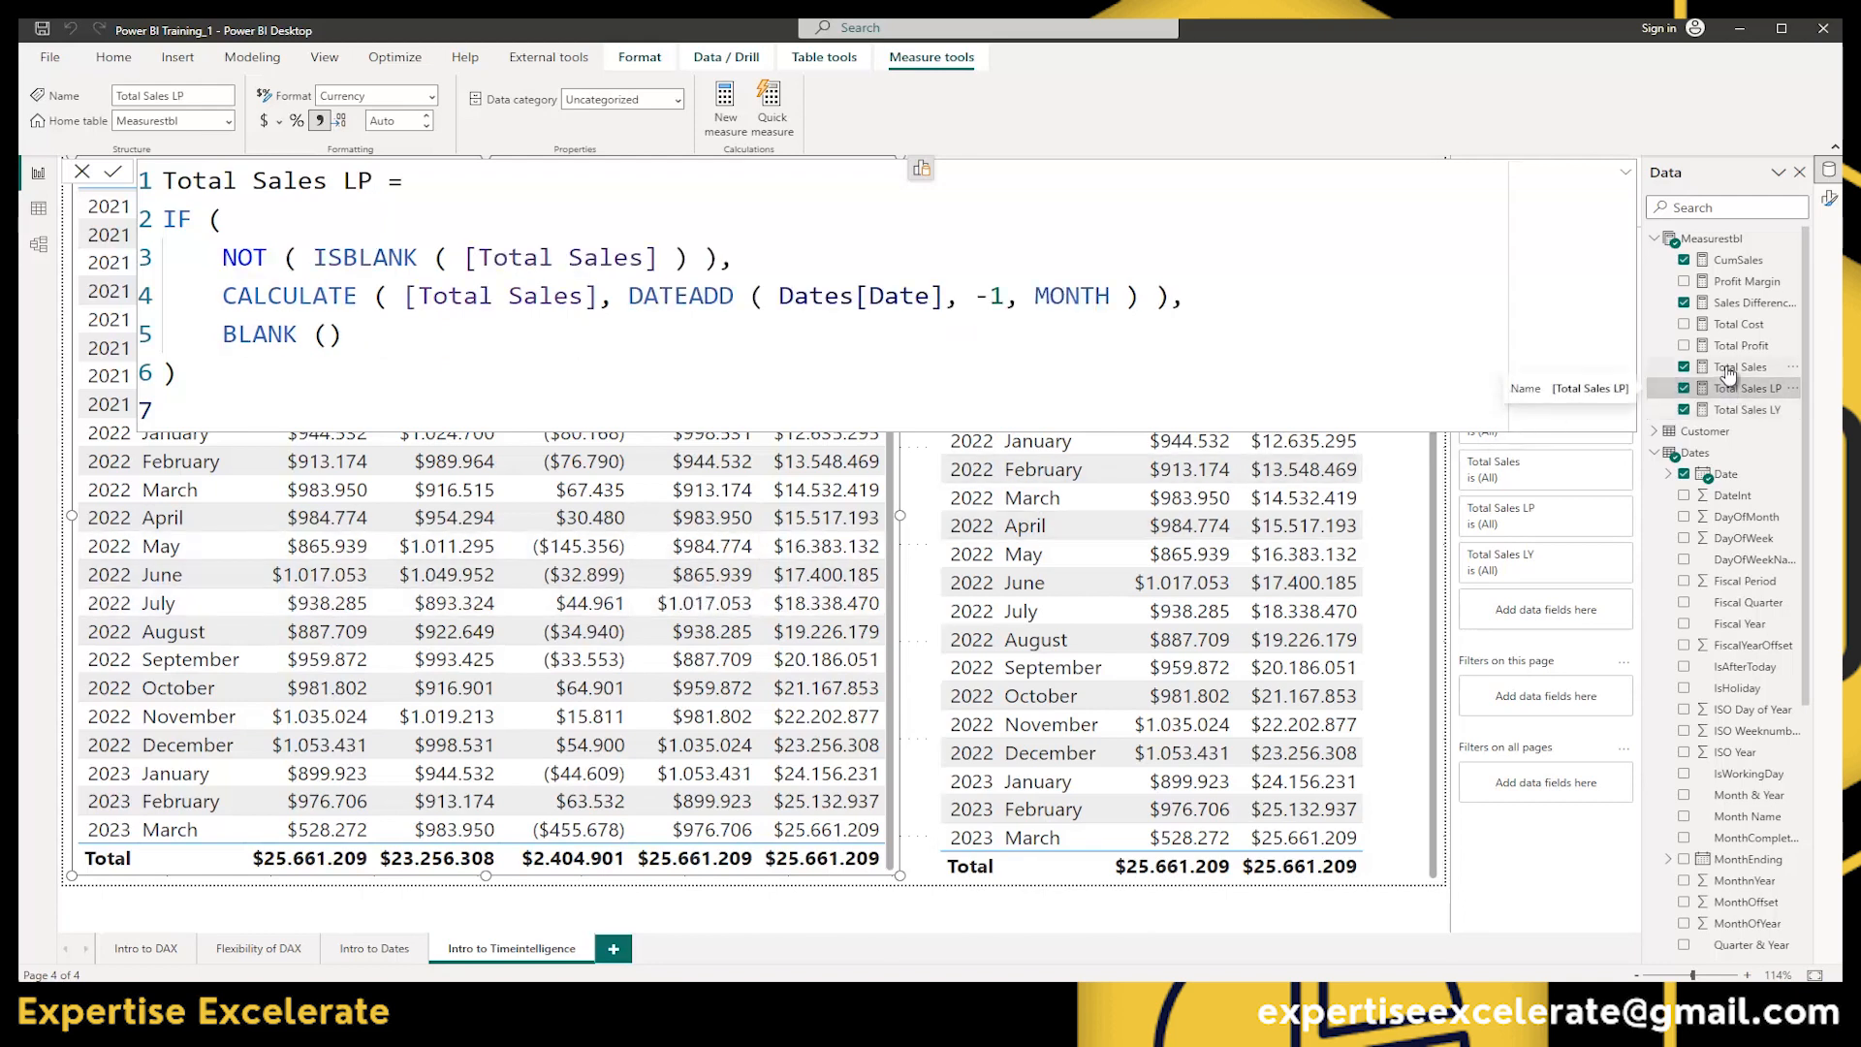
click(1735, 368)
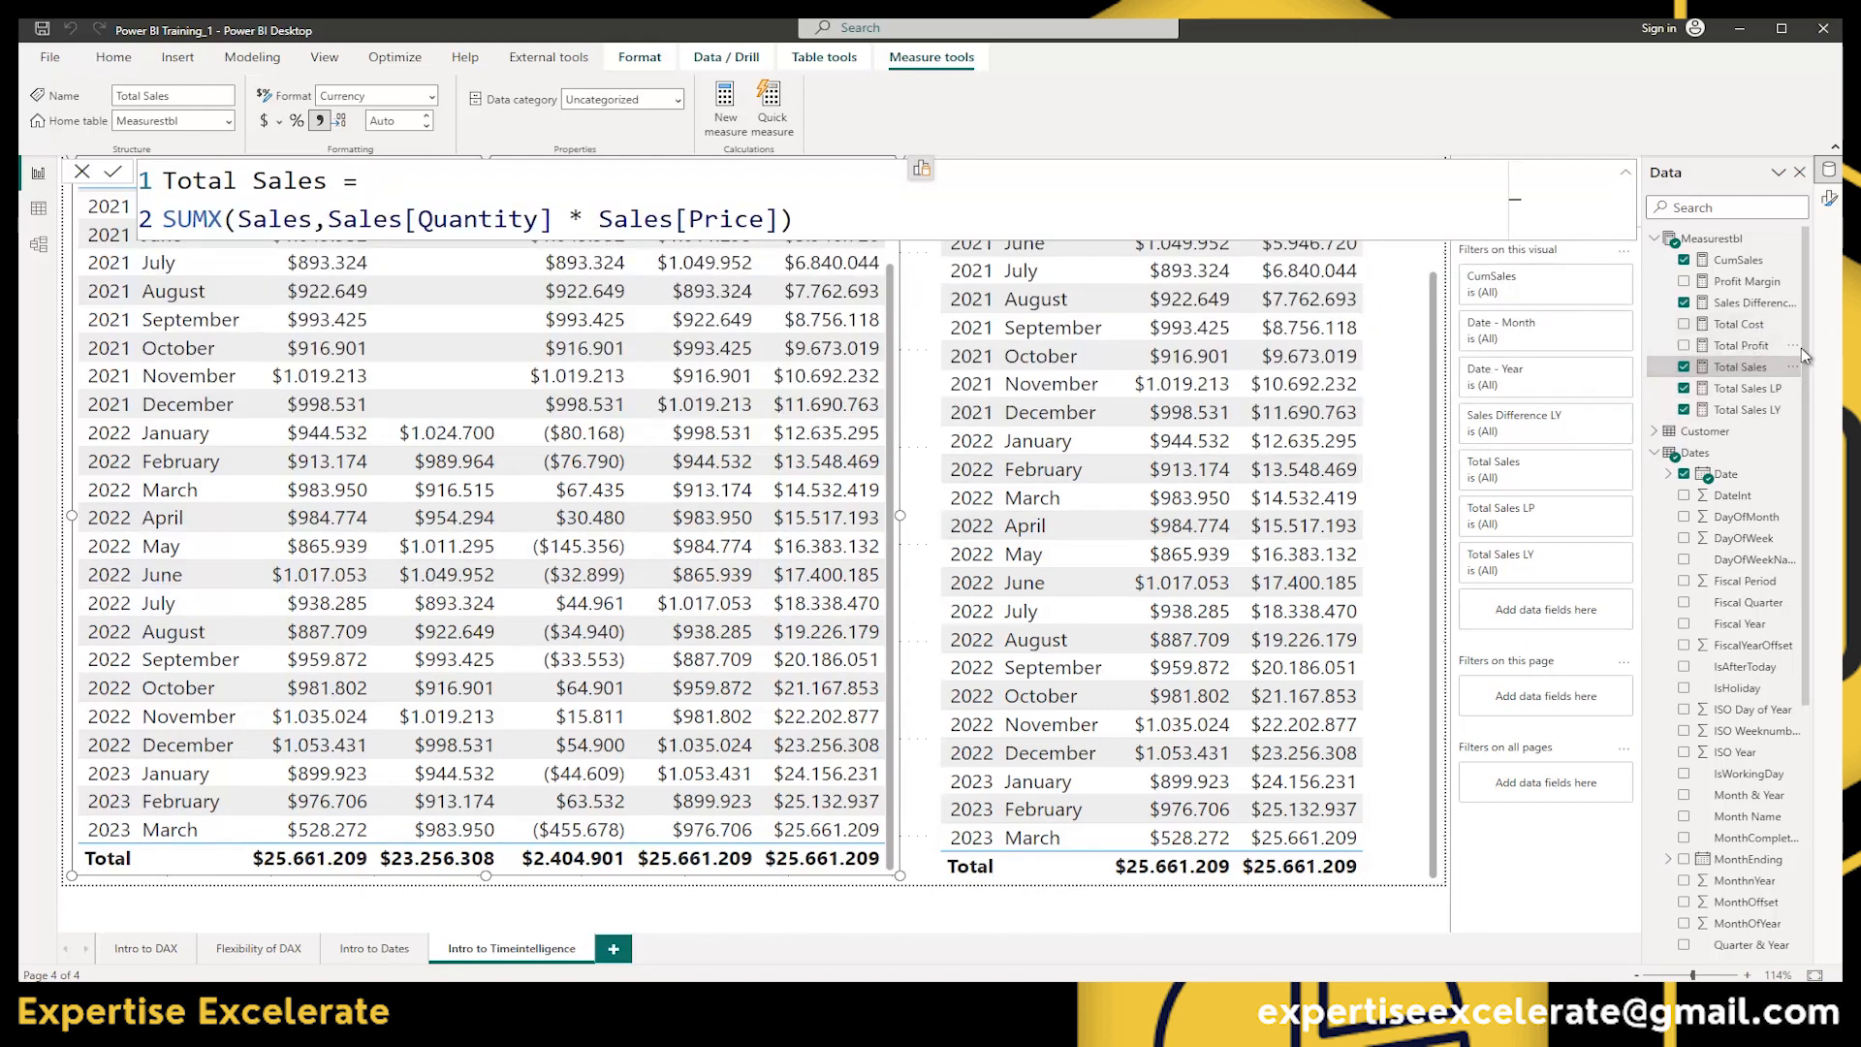
click(1727, 304)
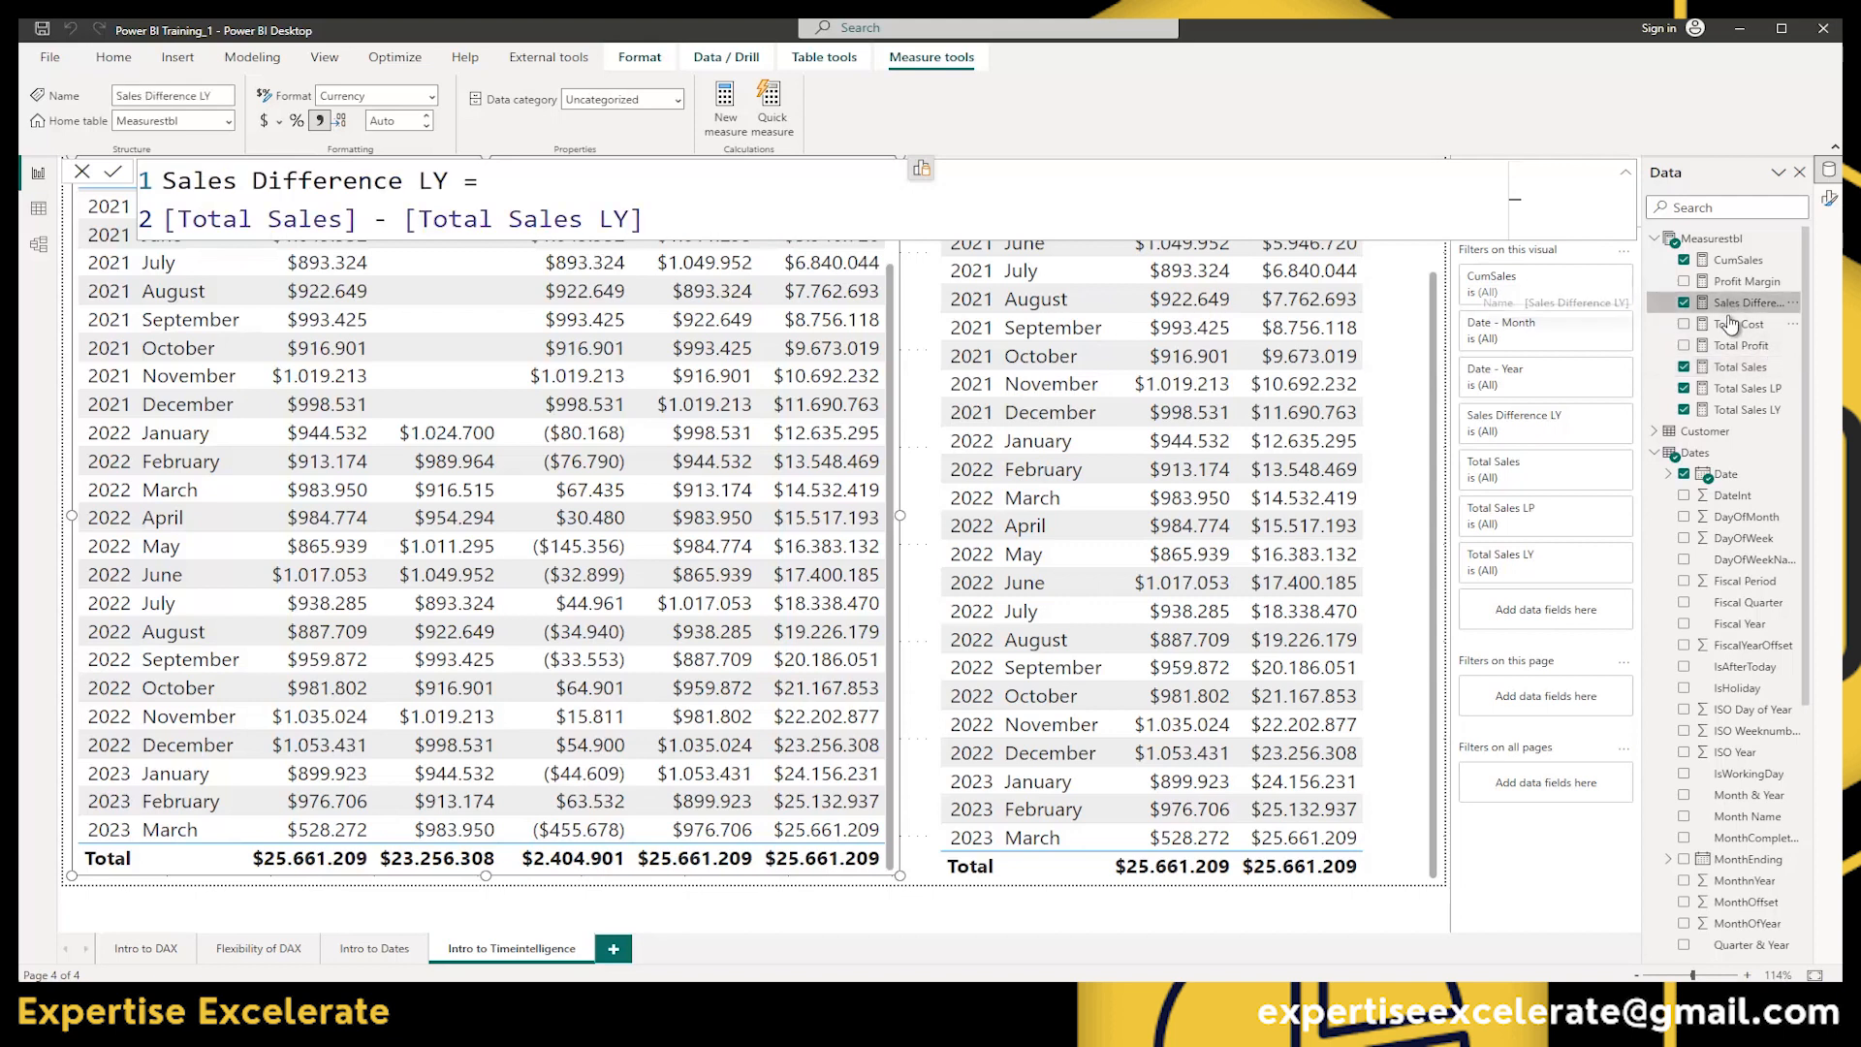
Format the complete CumSales formula with DAX Formatter, replacing the earlier Total Sales LY code there, and copy the formatted code
click(1729, 262)
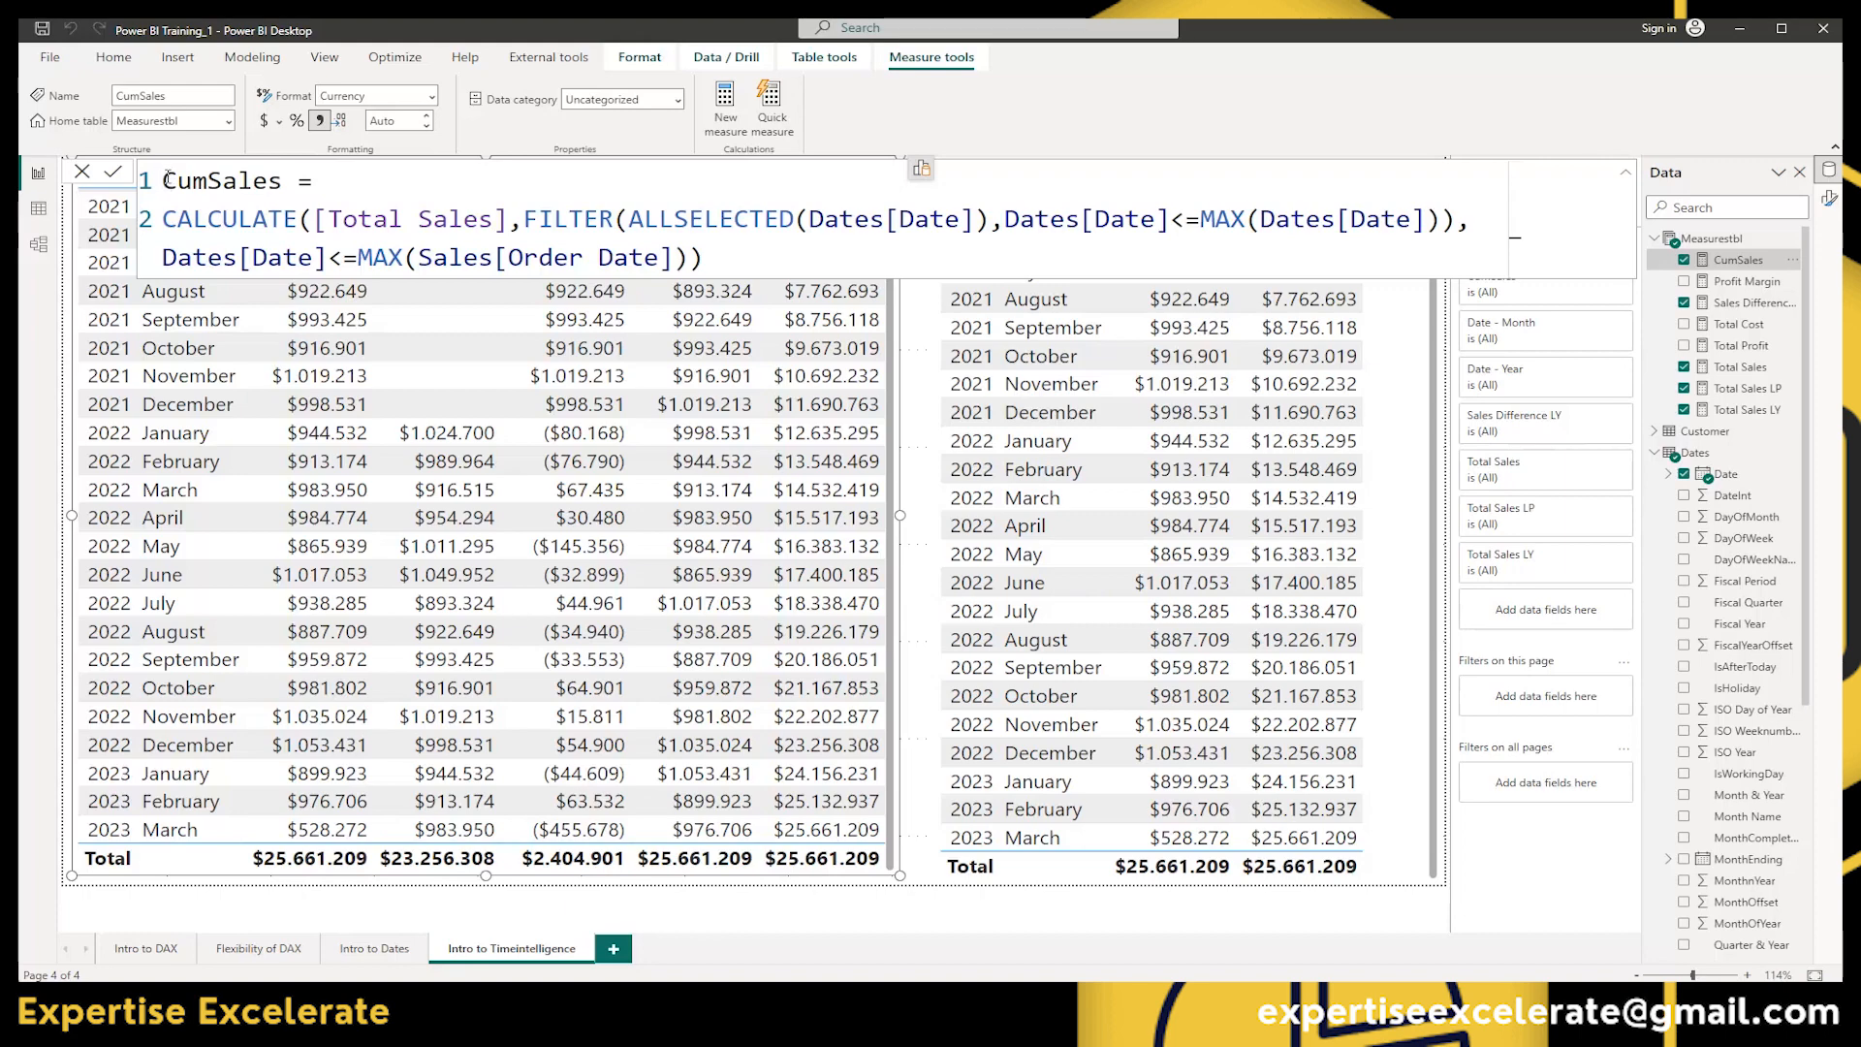
drag(167, 180, 702, 257)
key(alt+Tab)
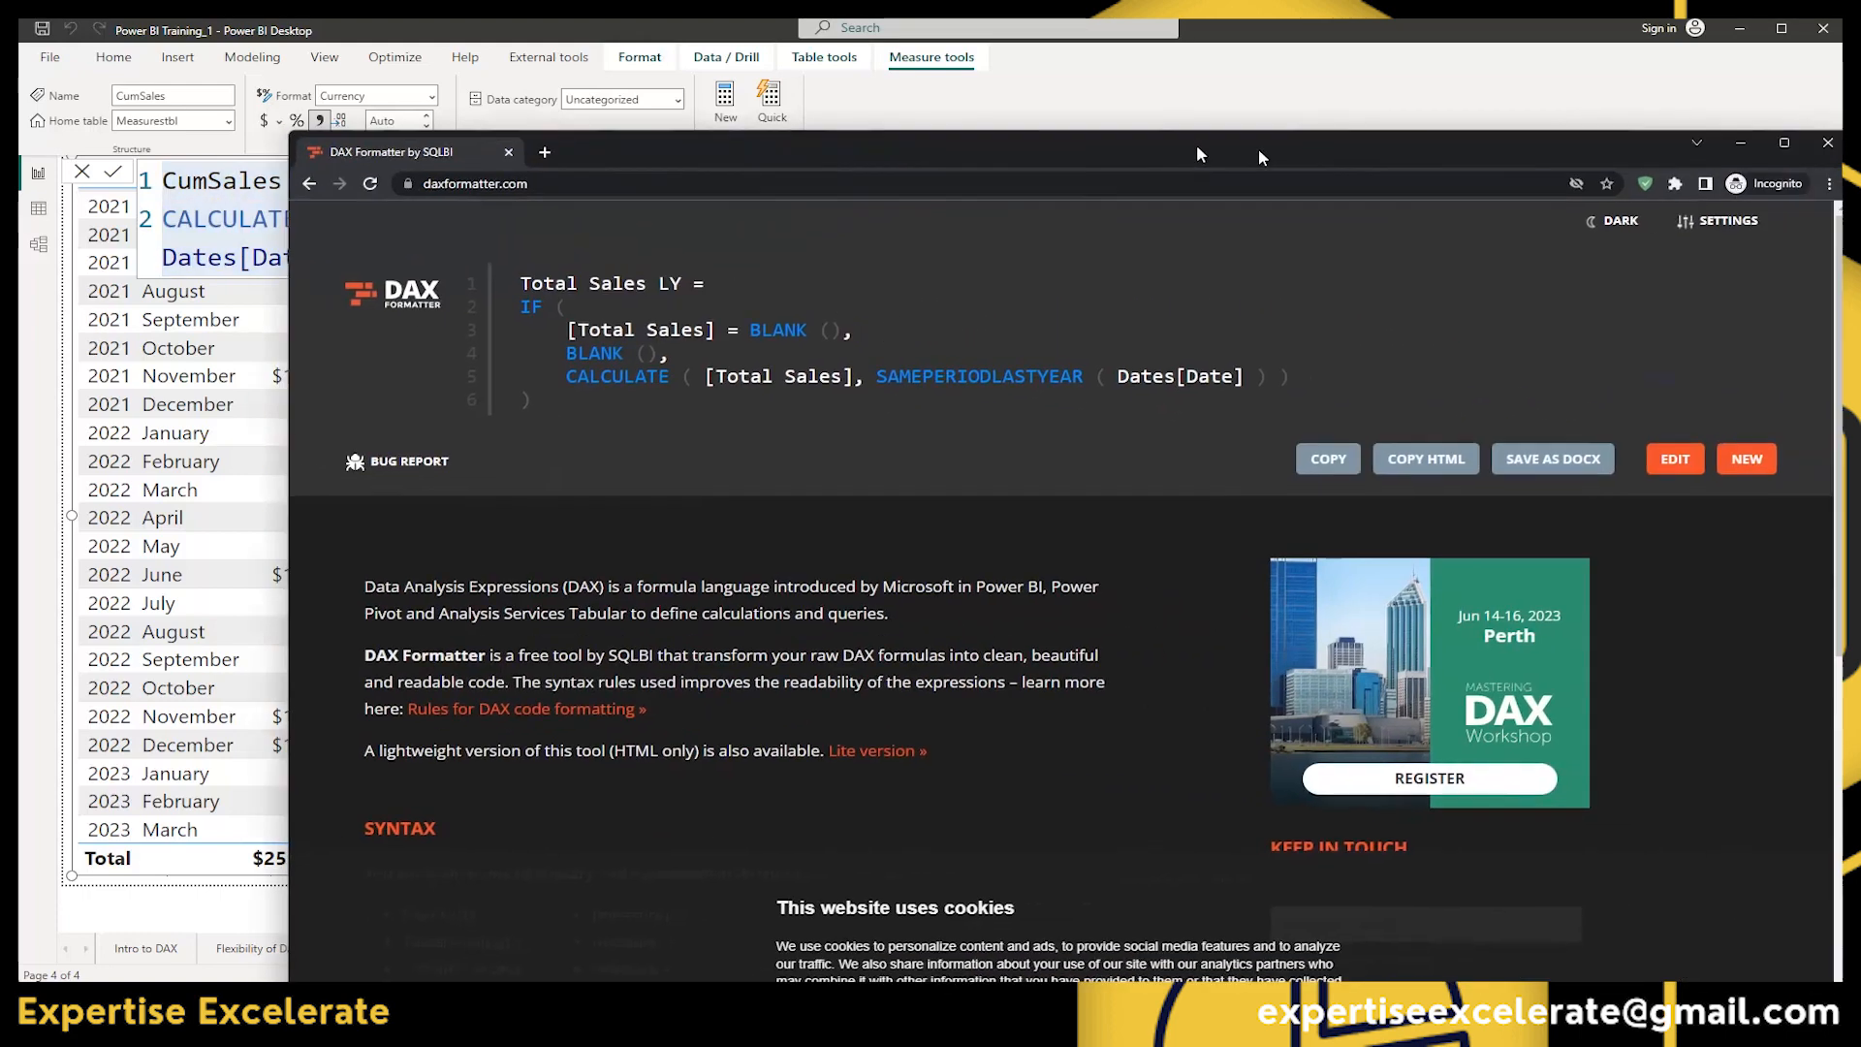
click(1552, 432)
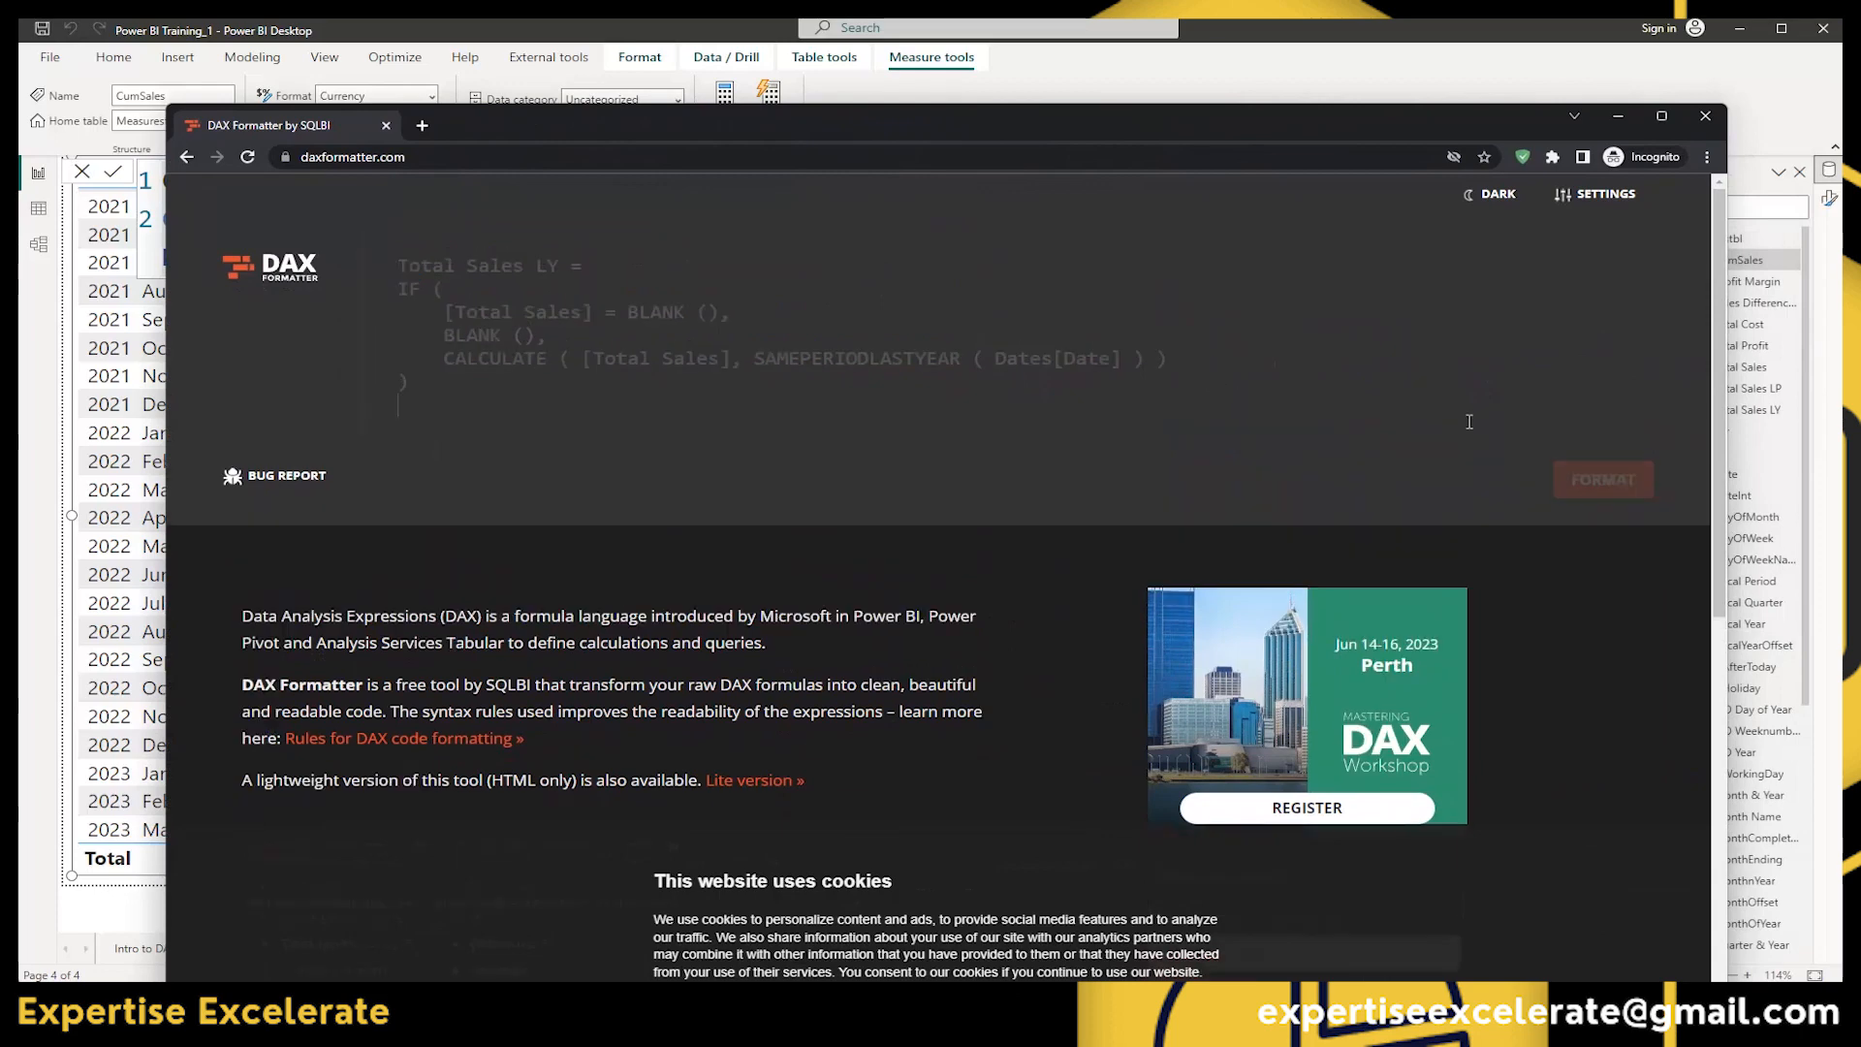
key(ctrl+a)
key(ctrl+v)
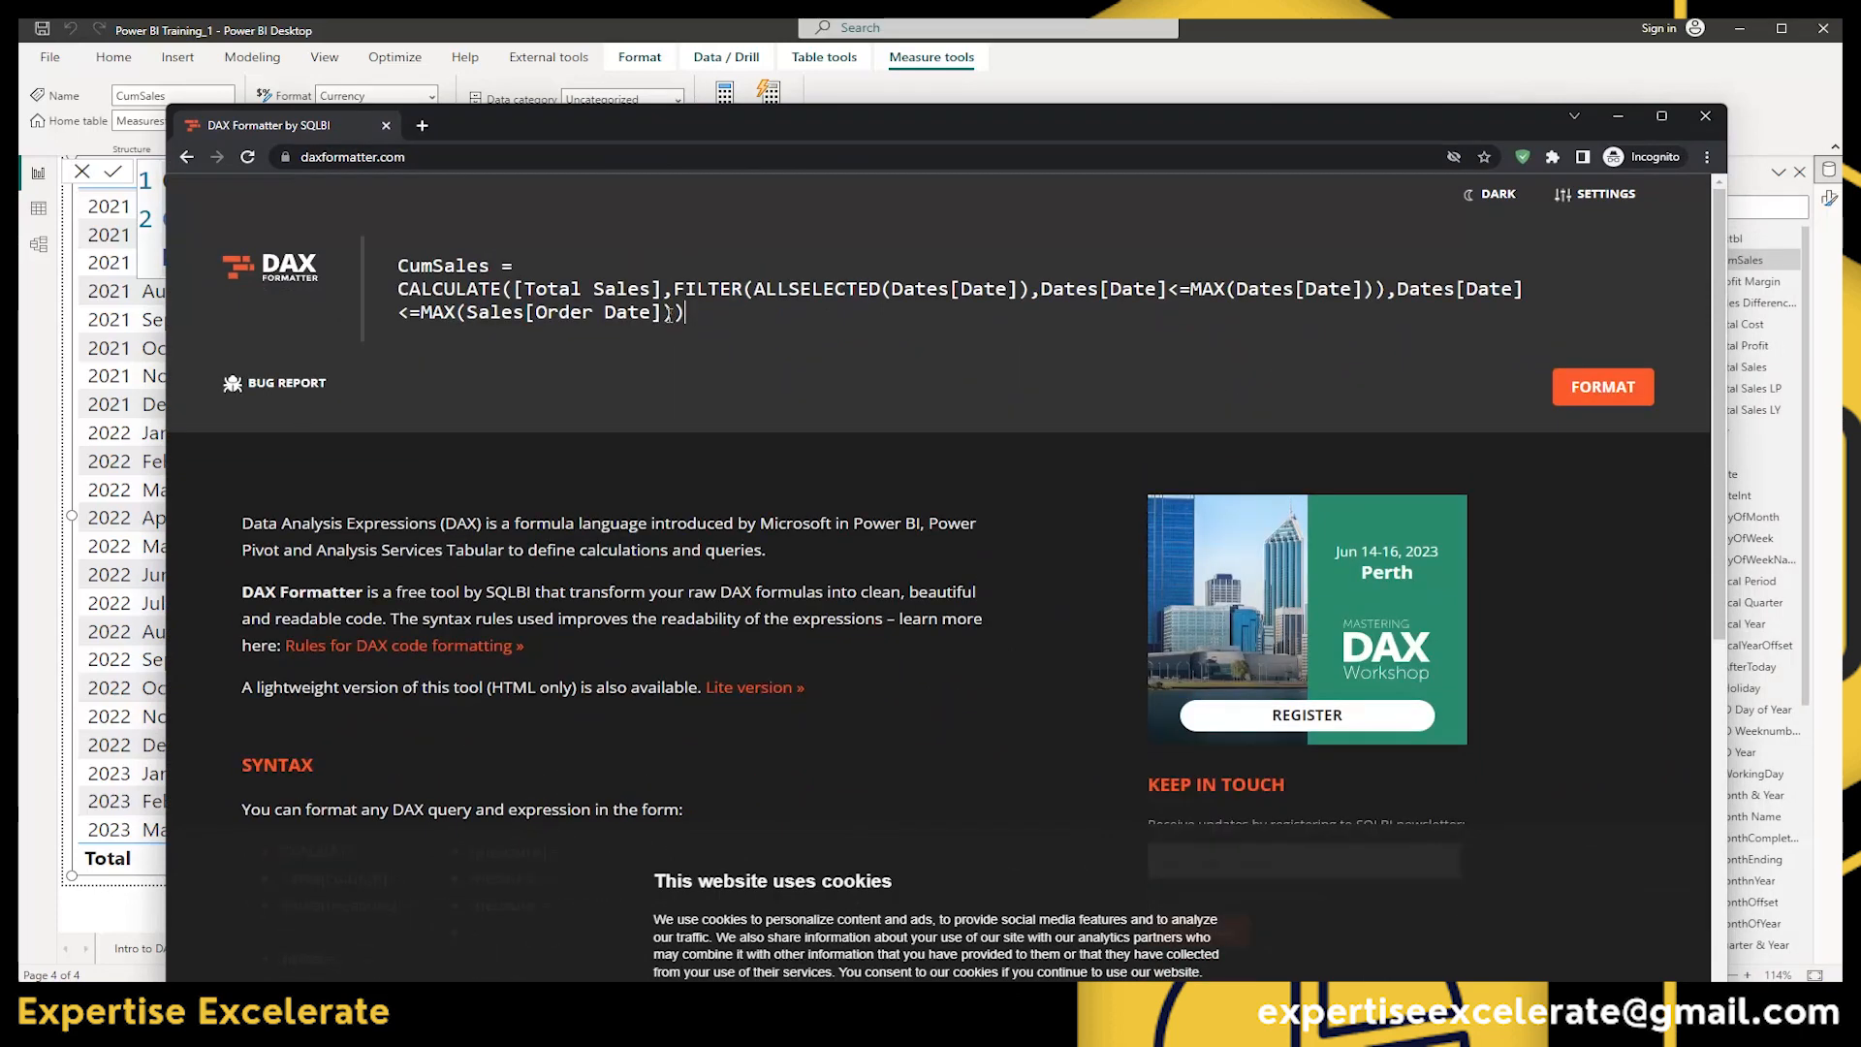
click(1586, 384)
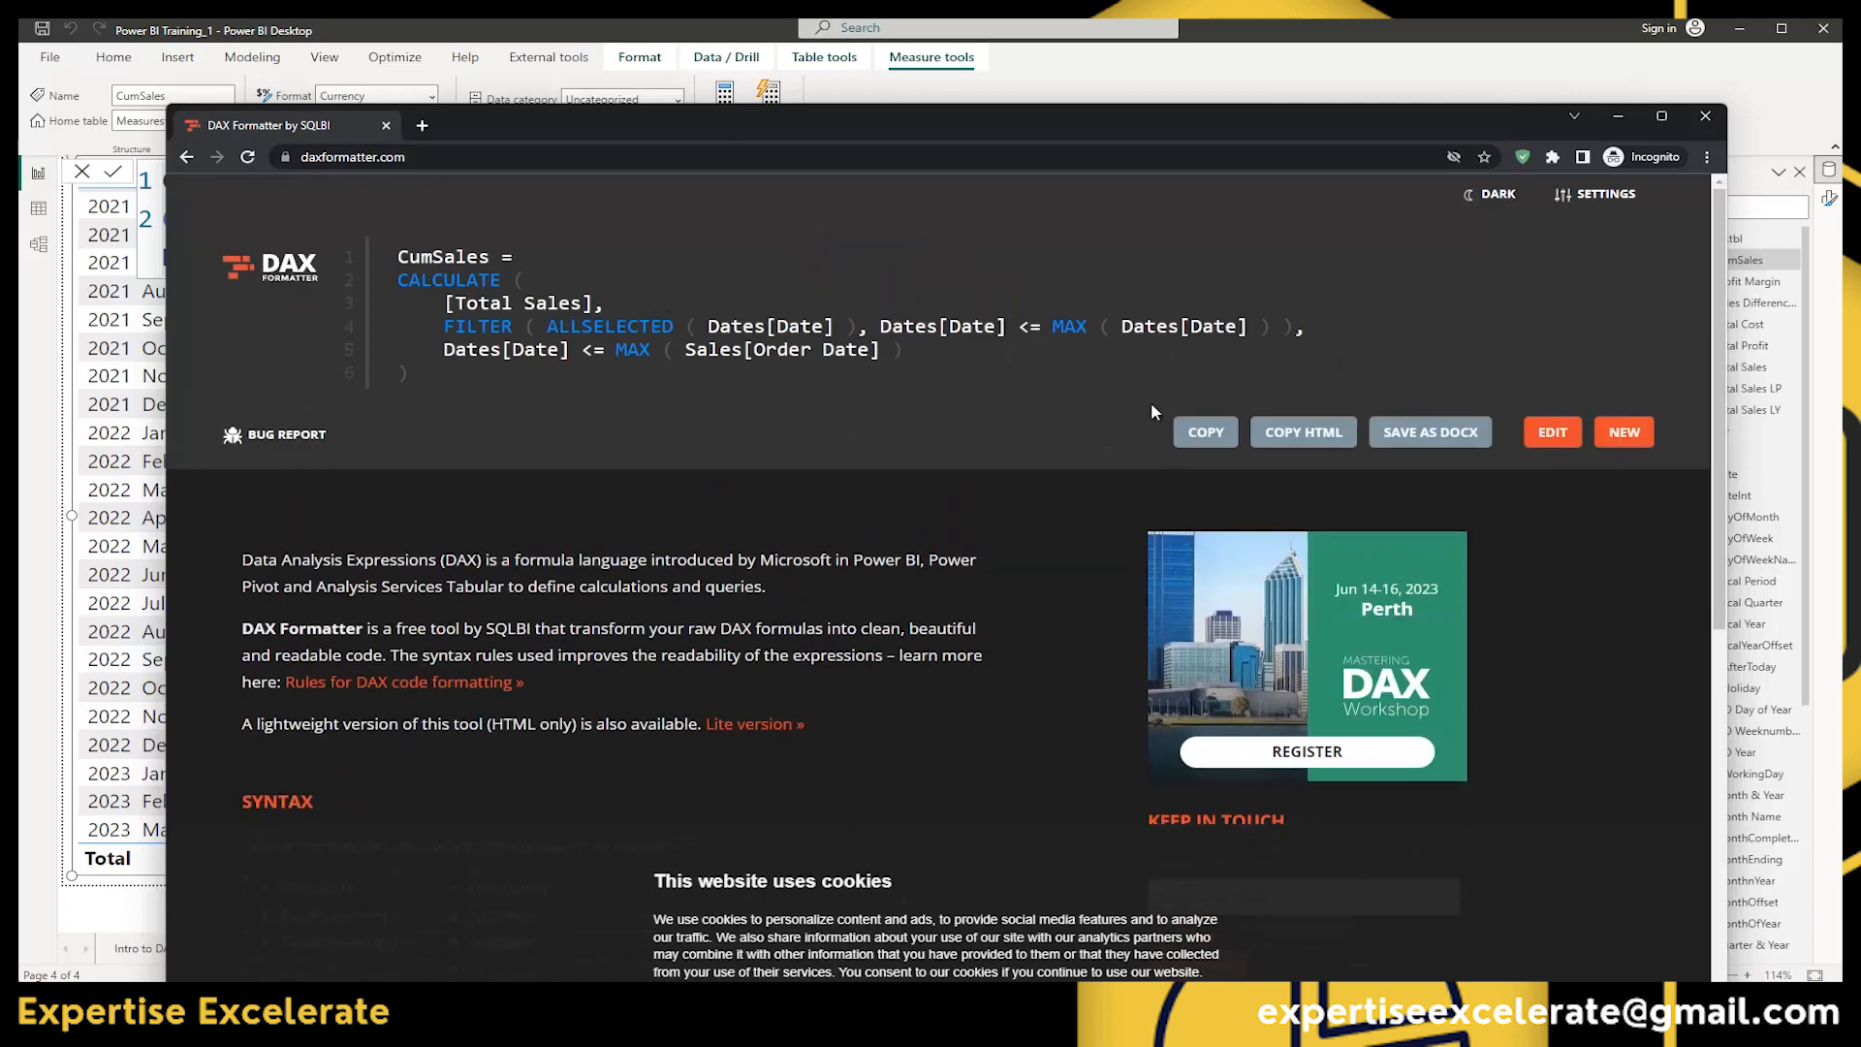
click(1206, 431)
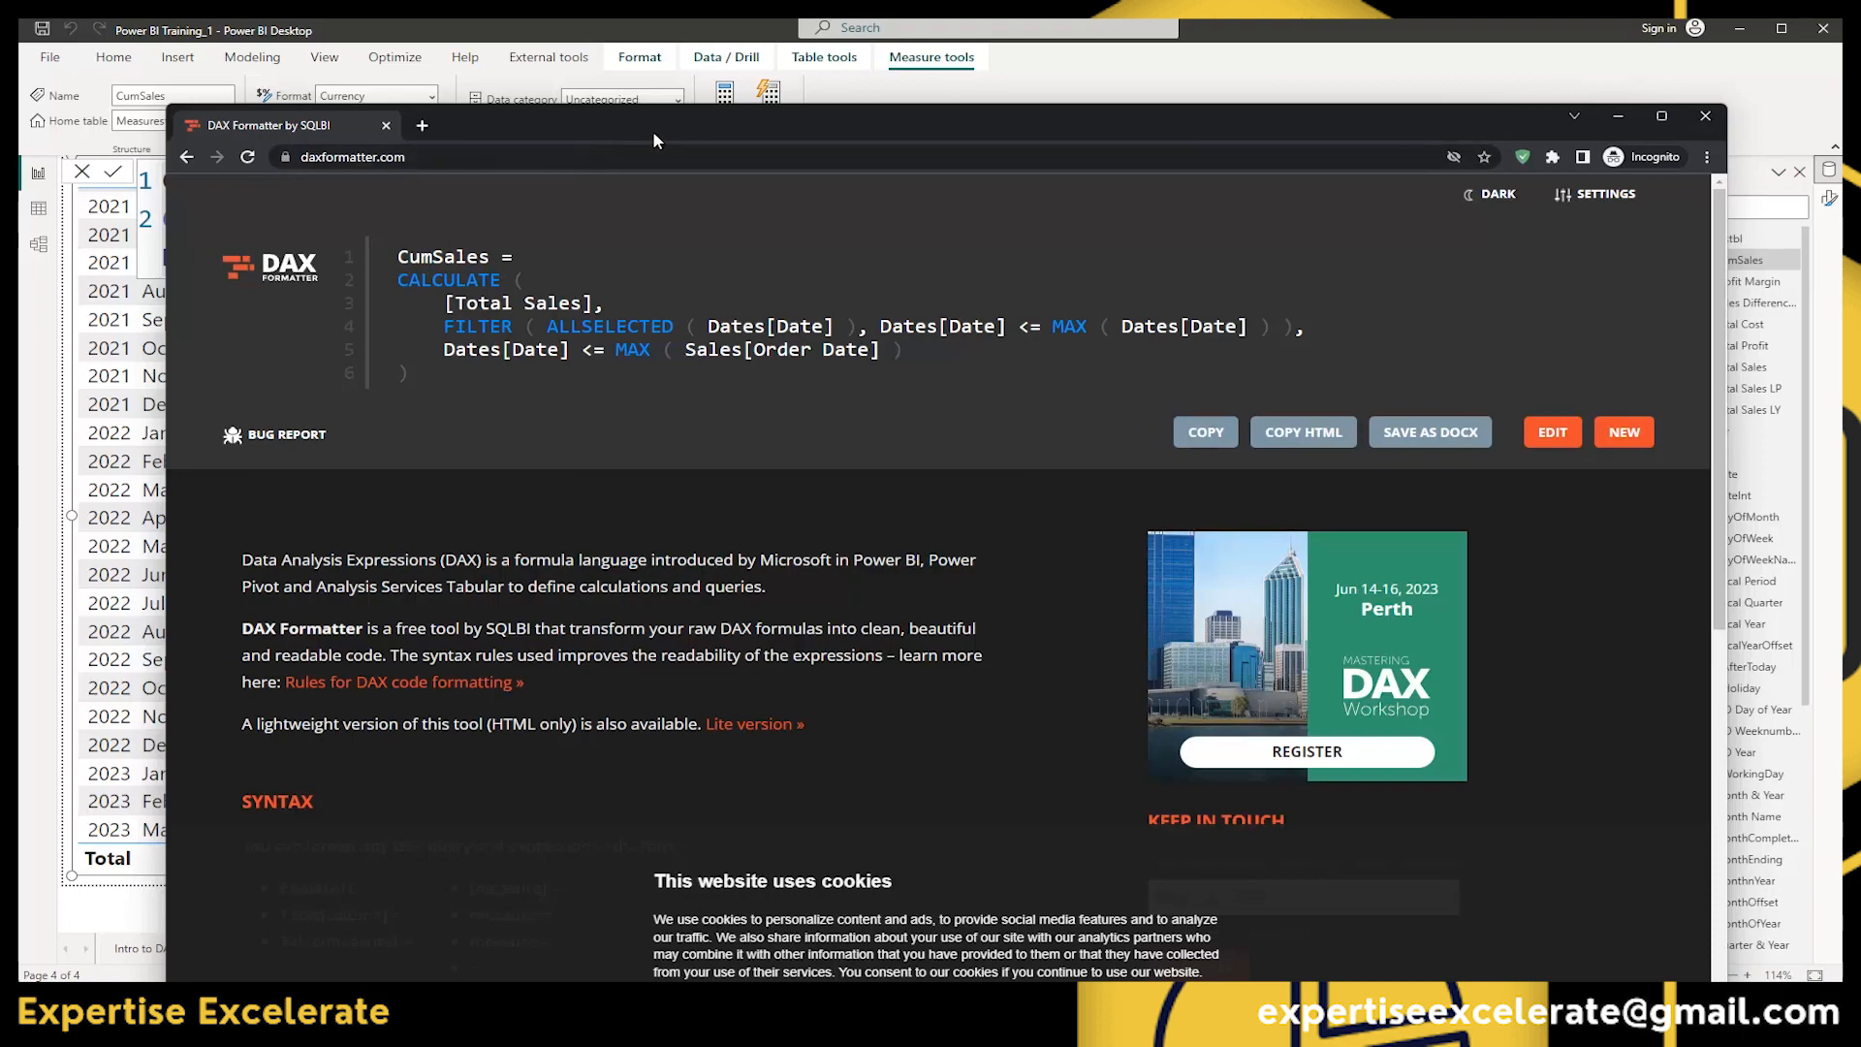
Return to Power BI Desktop, replace the entire CumSales formula with the copied formatted code, and leave the formula editor
drag(653, 130, 1840, 279)
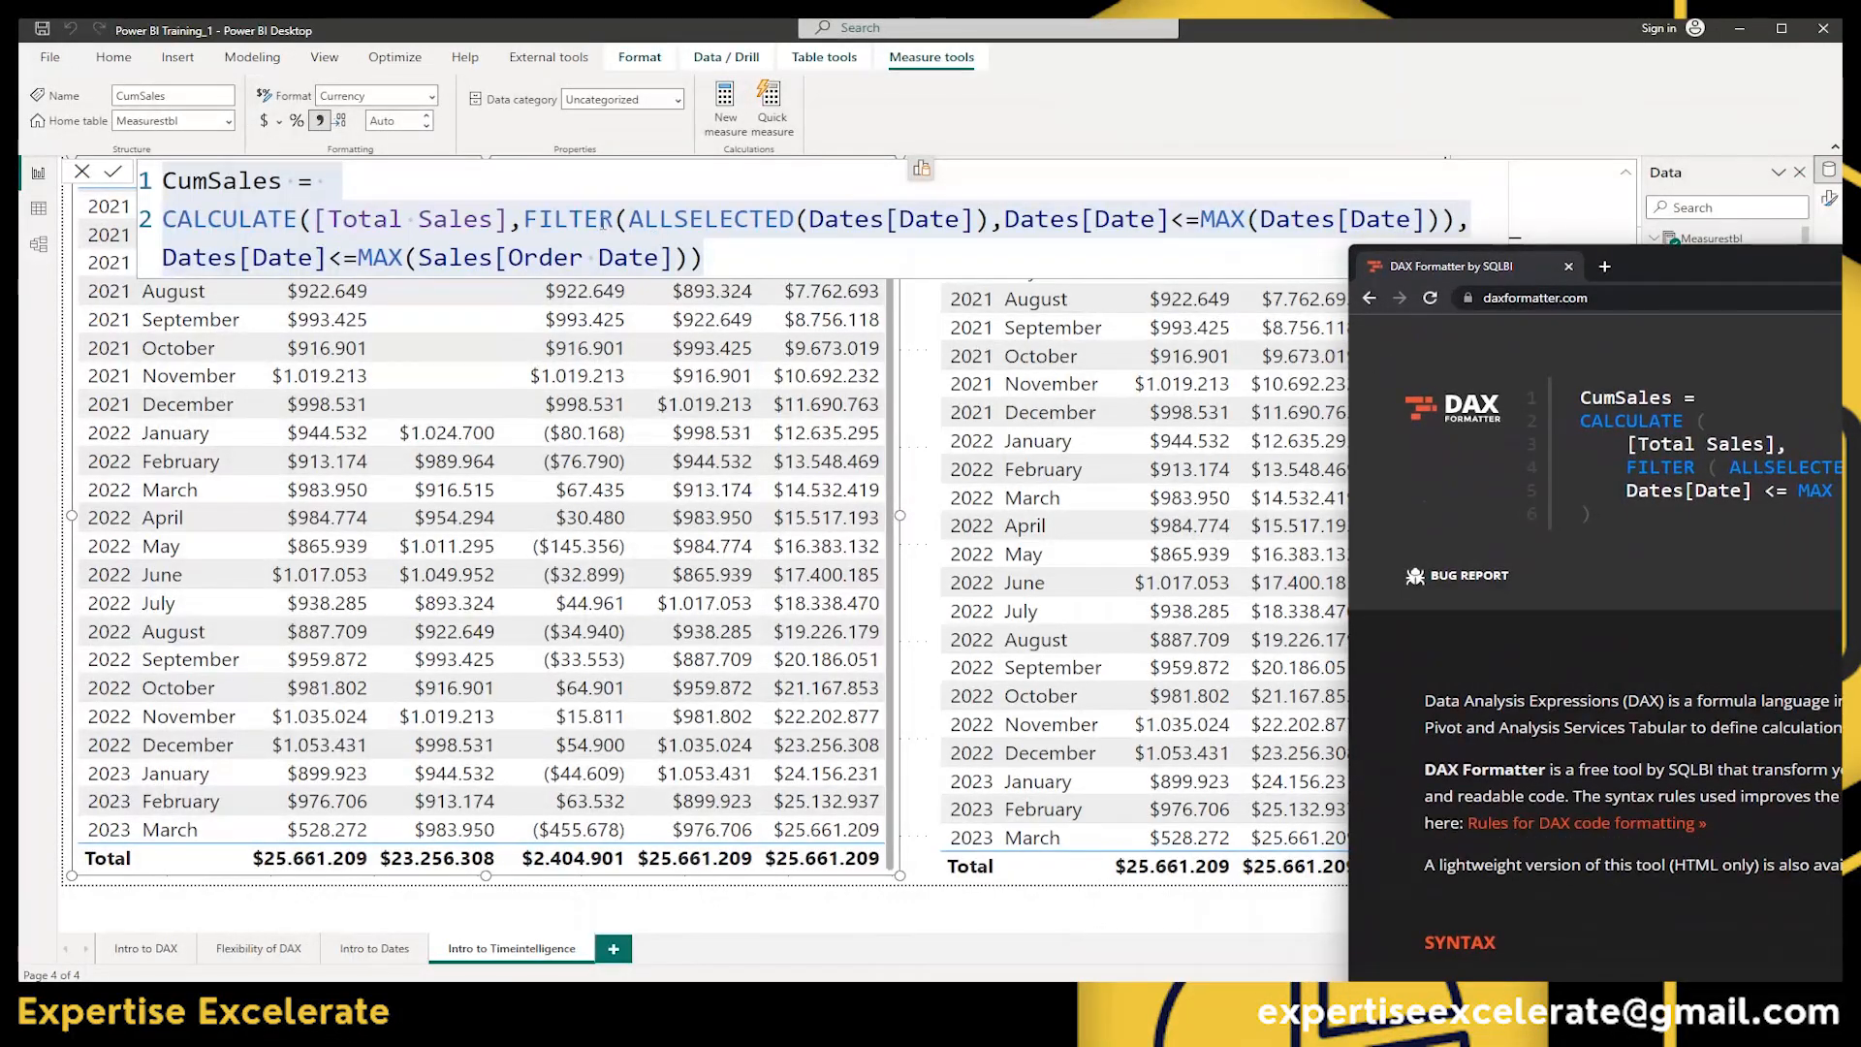
click(598, 218)
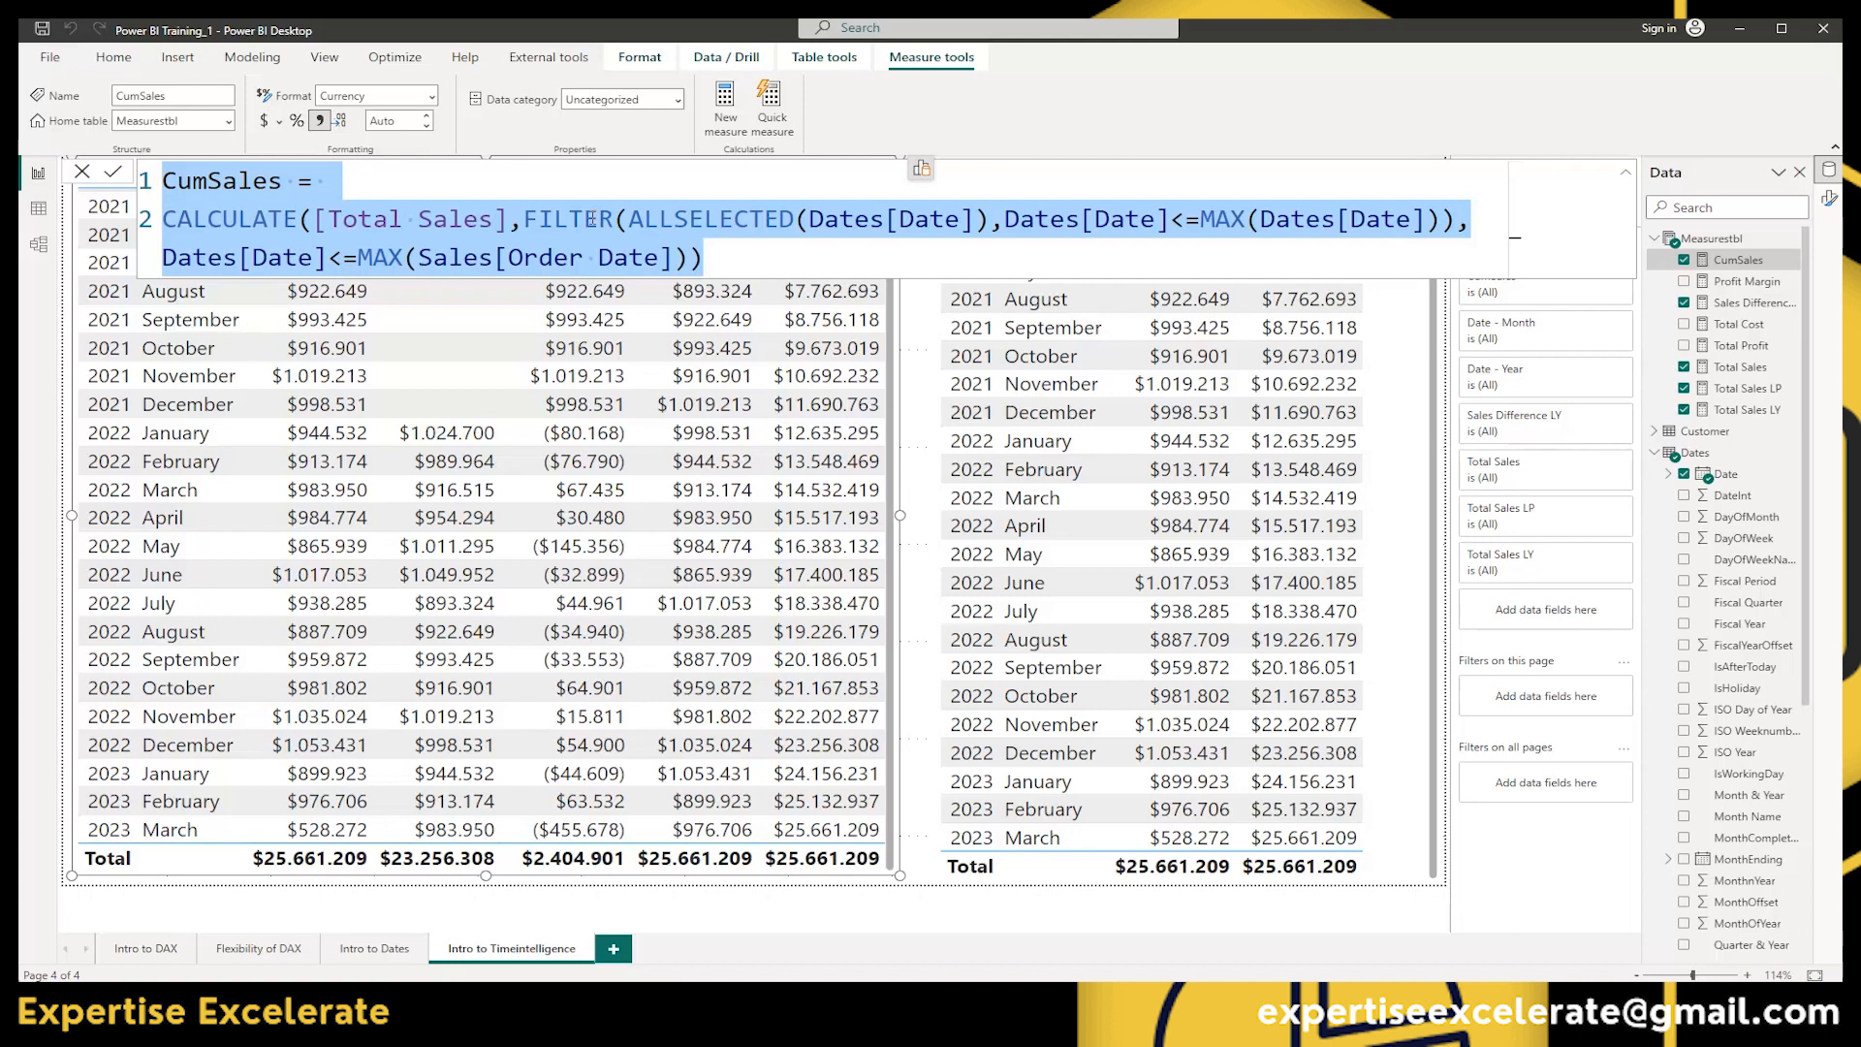
key(ctrl+v)
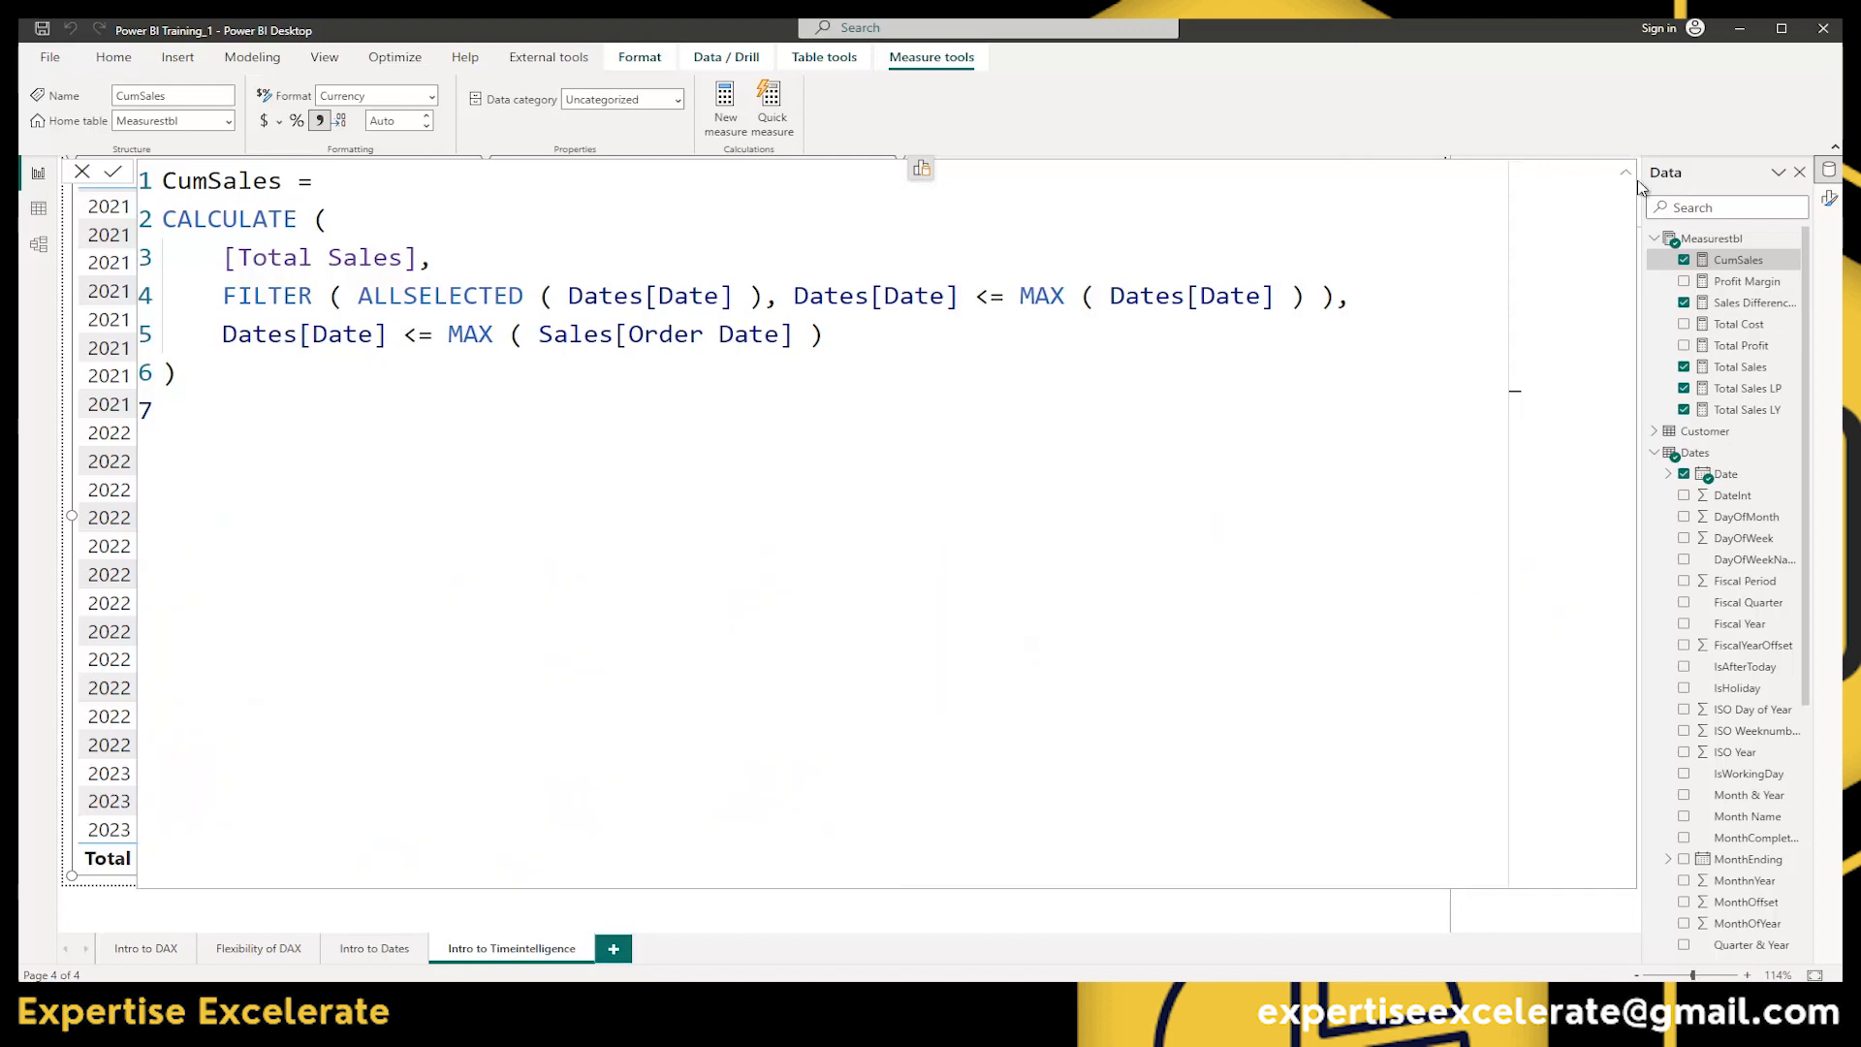
click(1624, 178)
click(921, 317)
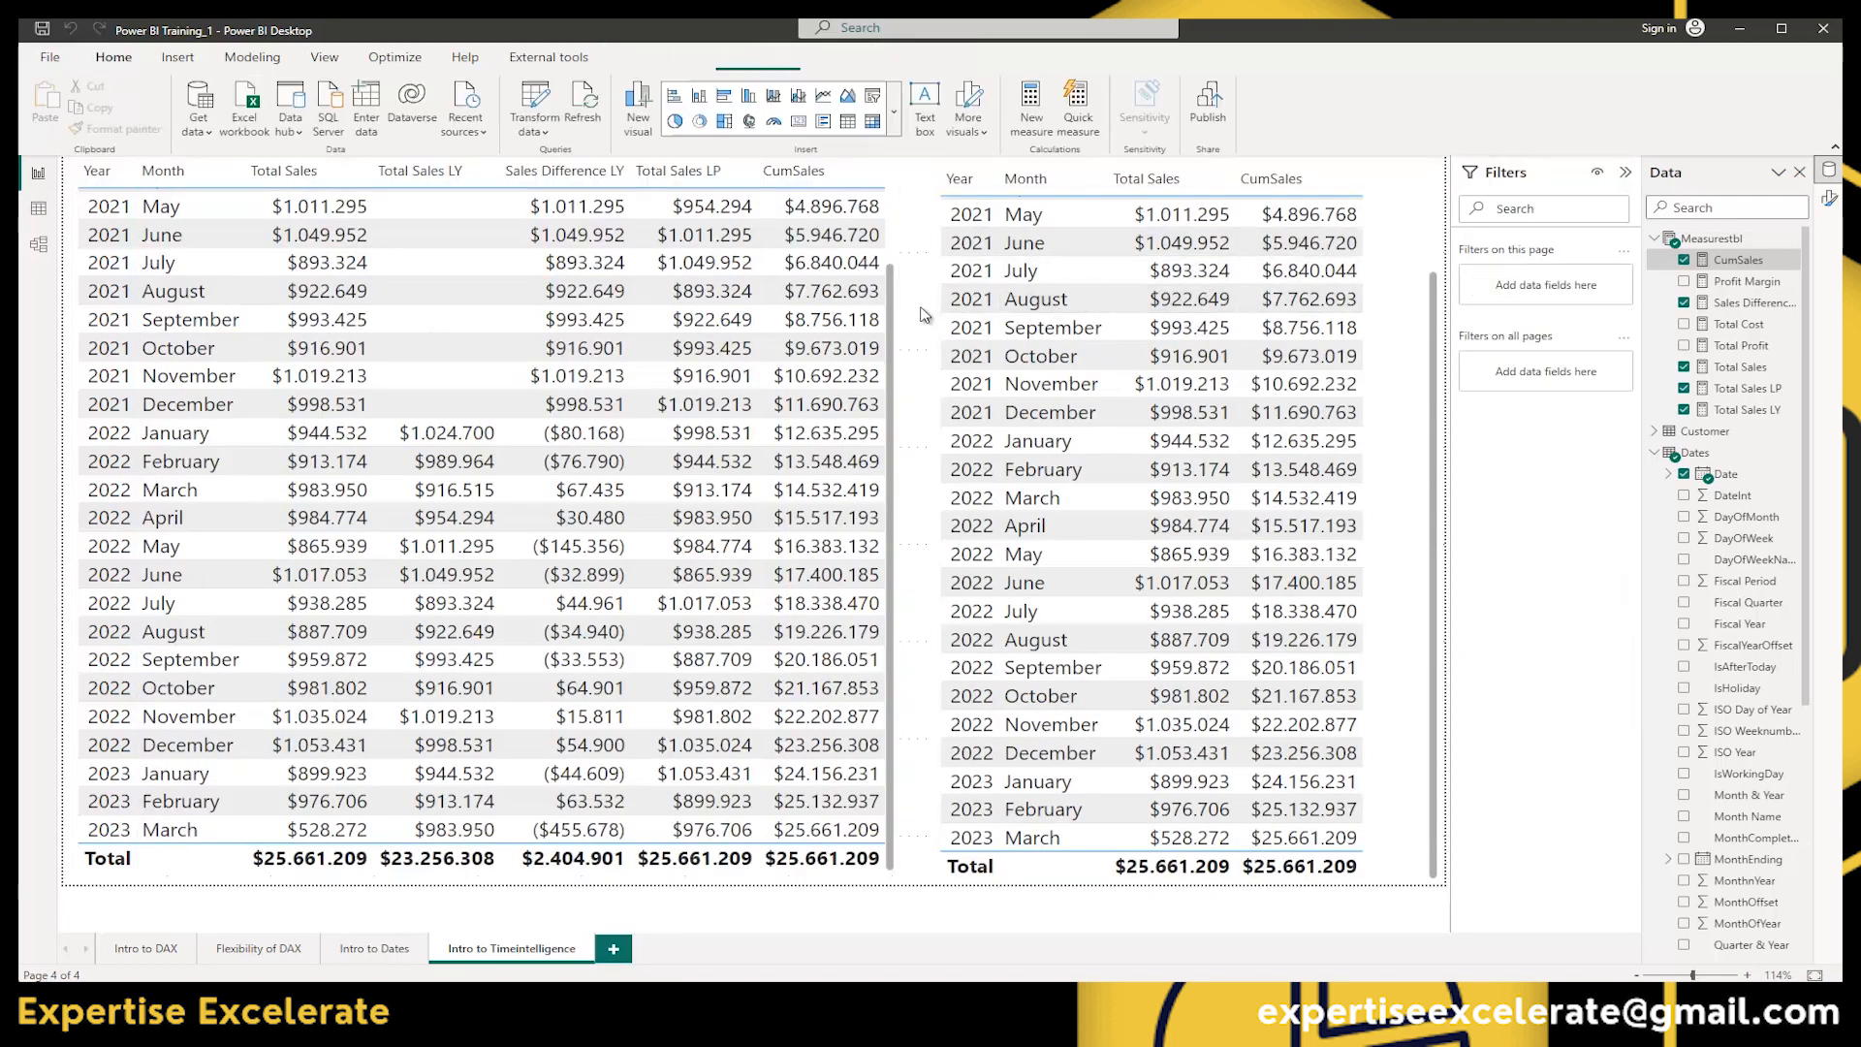